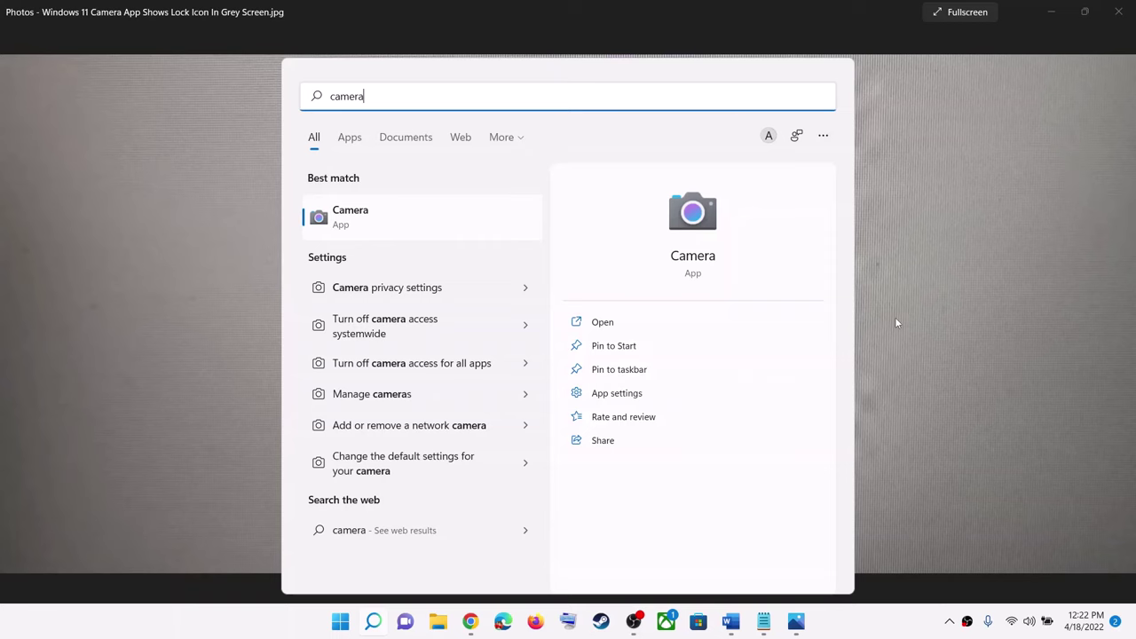
Close the camera search panel and bring the Word guide showing Step 1, Restart your PC, forward
{"action": "left_click", "coordinate": [929, 289]}
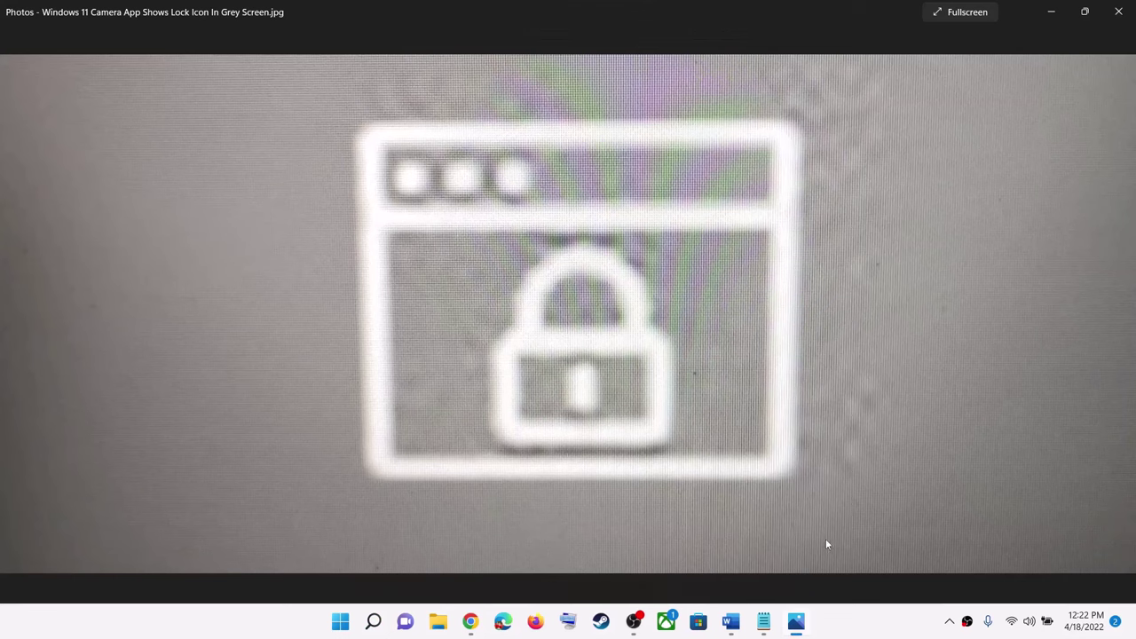
{"action": "left_click", "coordinate": [729, 627]}
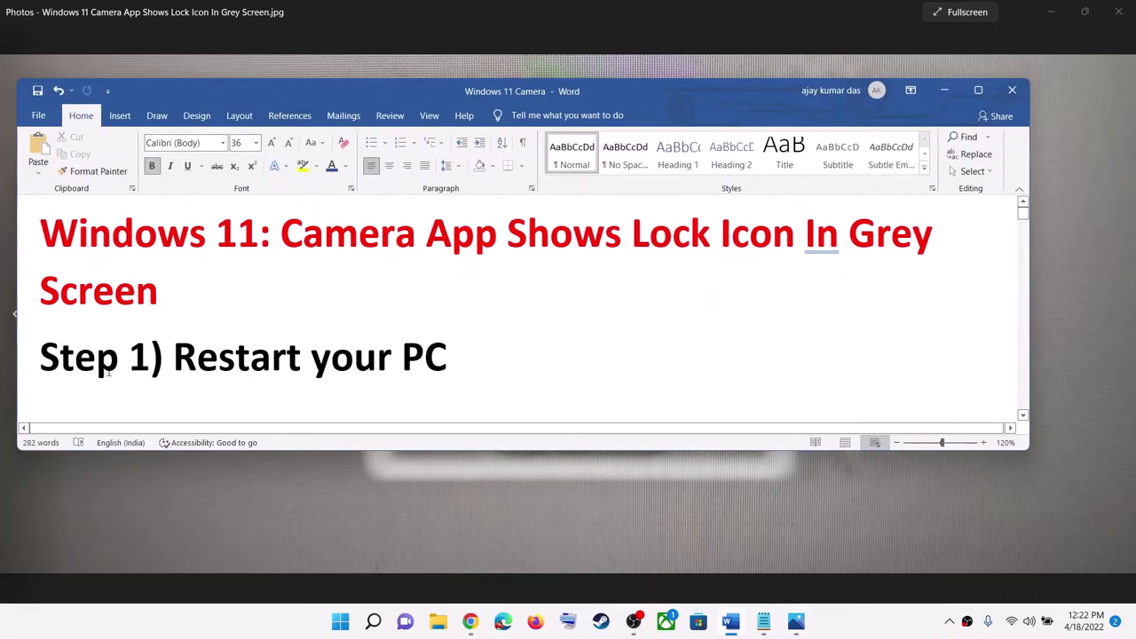
Highlight 'Restart your PC' and demonstrate the Start menu's Restart power option, then dismiss it
{"action": "left_click_drag", "start_coordinate": [174, 357], "coordinate": [664, 367]}
{"action": "left_click", "coordinate": [353, 621]}
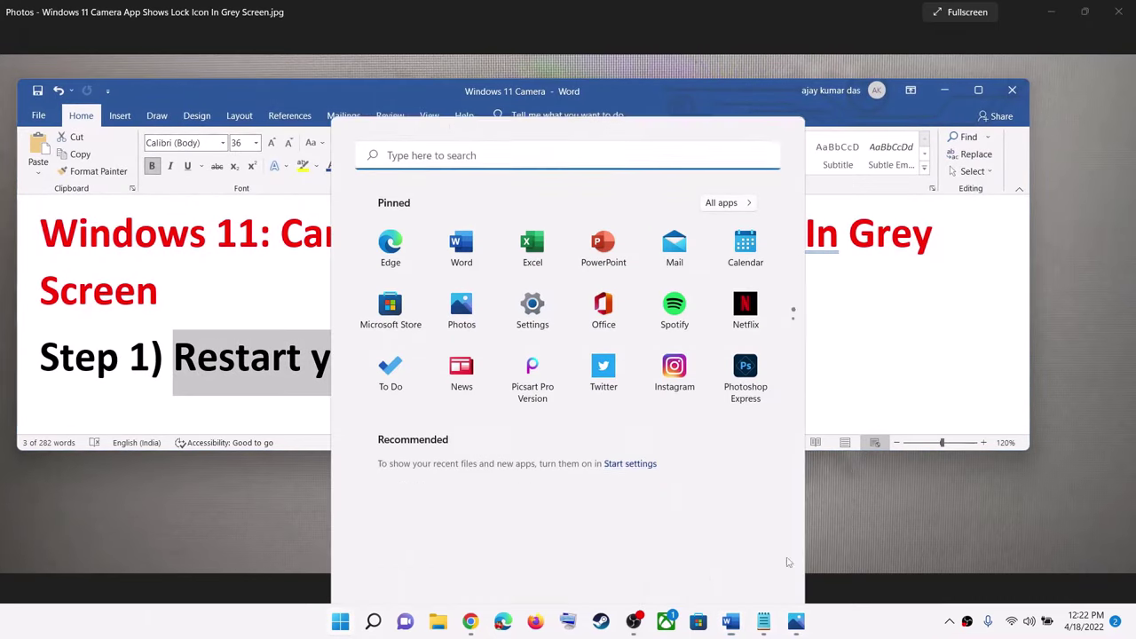
{"action": "left_click", "coordinate": [751, 570]}
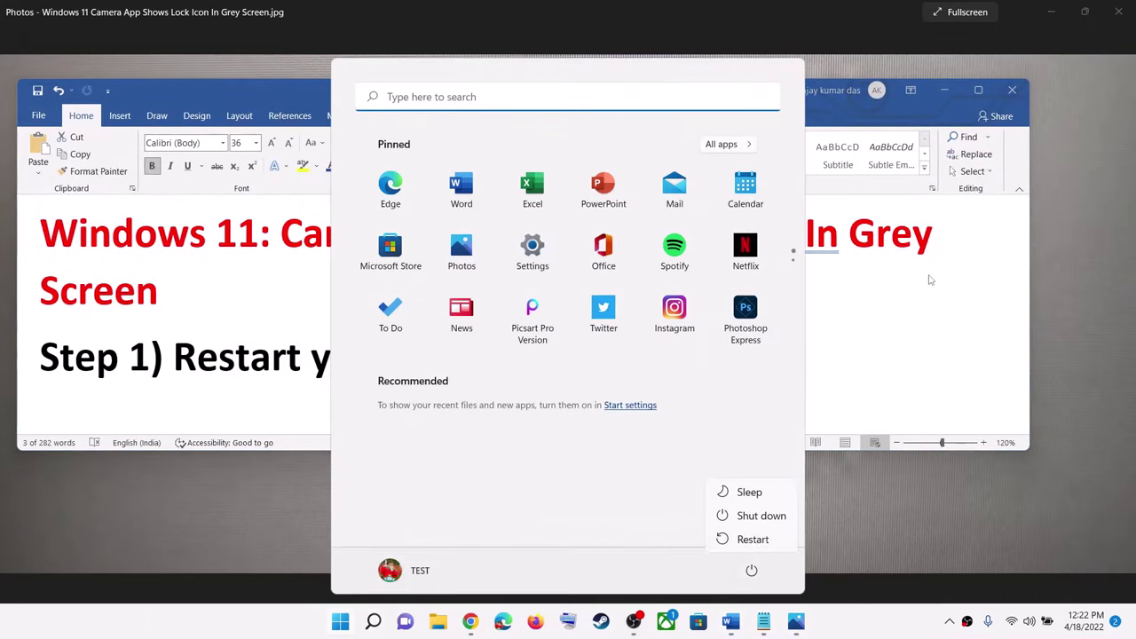
{"action": "left_click", "coordinate": [887, 275]}
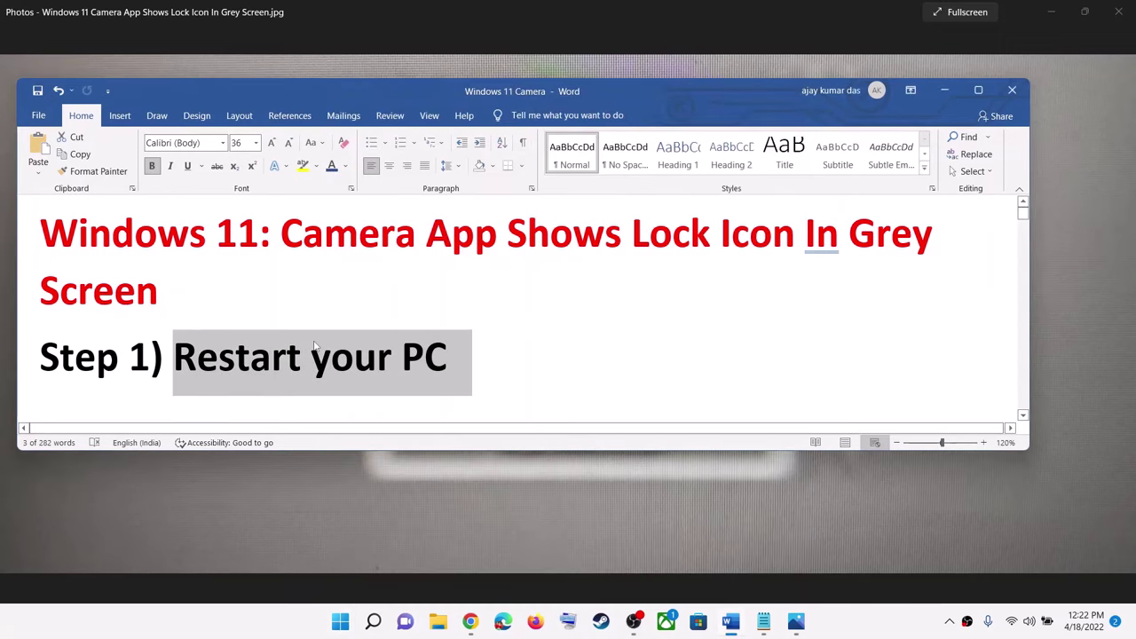
Scroll to Step 2 and highlight 'physical hardware button', its opening words and 'button'
{"action": "scroll", "coordinate": [313, 346], "scroll_direction": "down", "scroll_amount": 5}
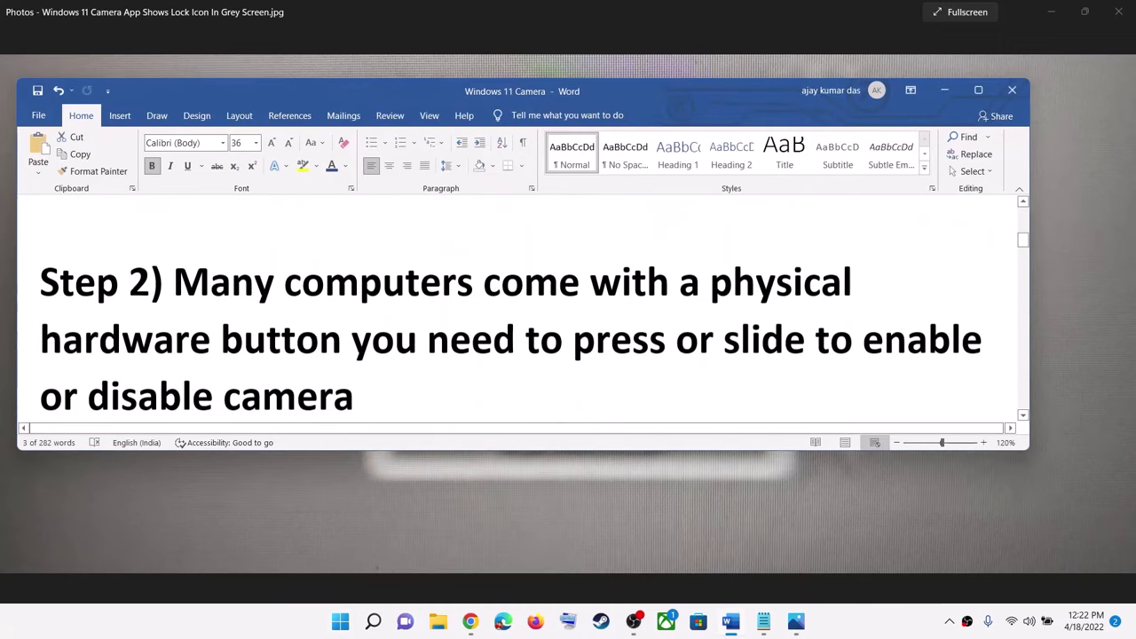
{"action": "scroll", "coordinate": [313, 345], "scroll_direction": "down", "scroll_amount": 2}
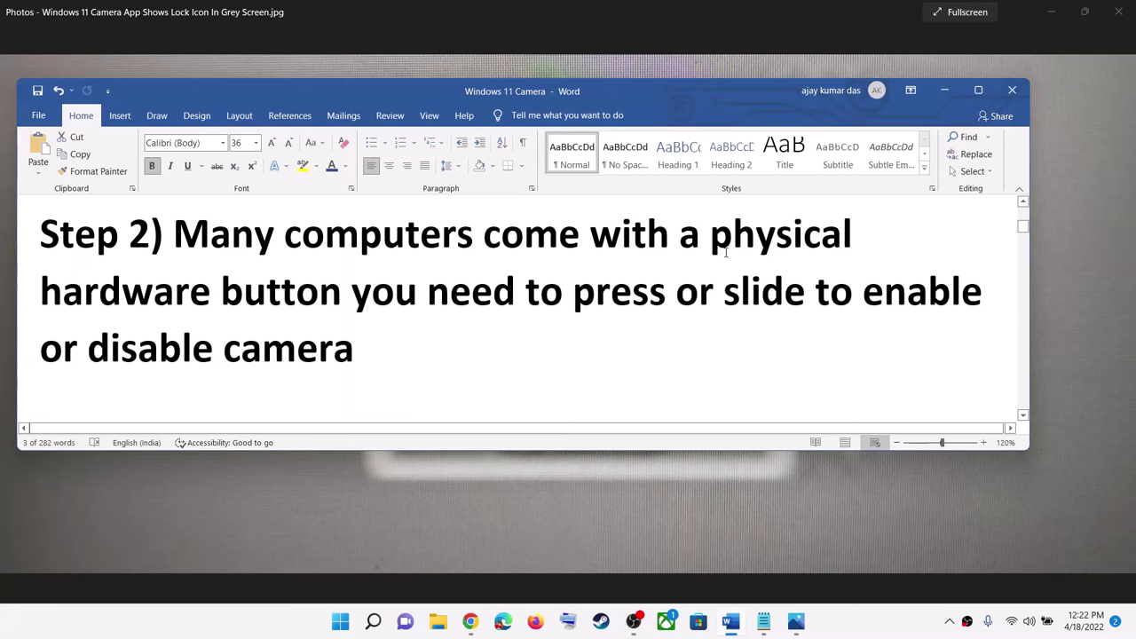
{"action": "left_click_drag", "start_coordinate": [758, 221], "coordinate": [347, 291]}
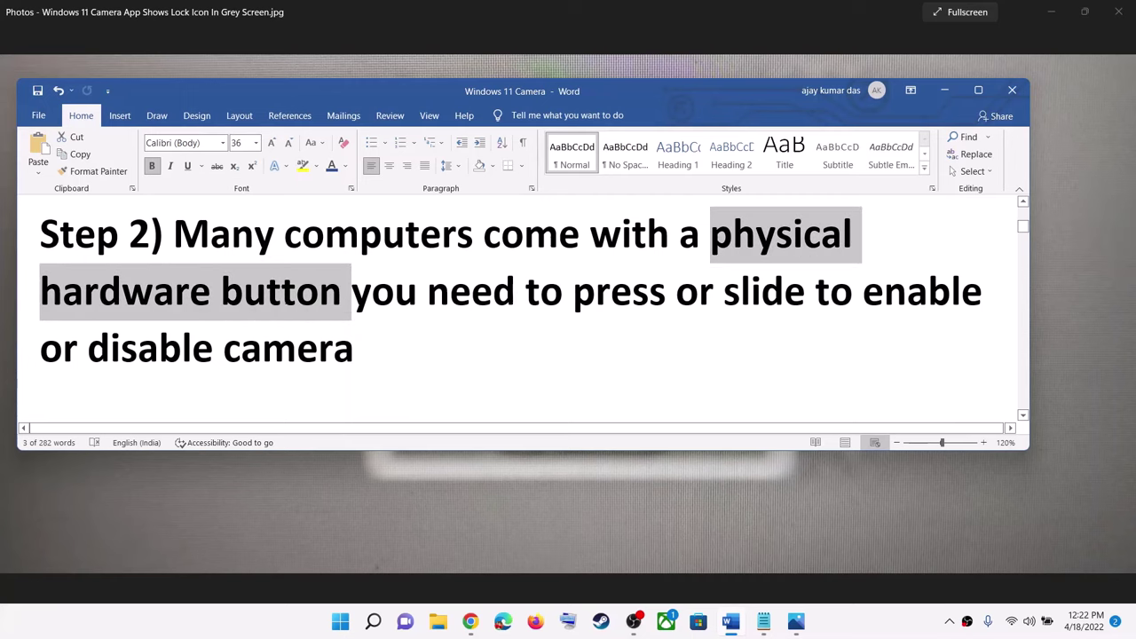
{"action": "left_click", "coordinate": [594, 331]}
{"action": "left_click_drag", "start_coordinate": [173, 234], "coordinate": [666, 293]}
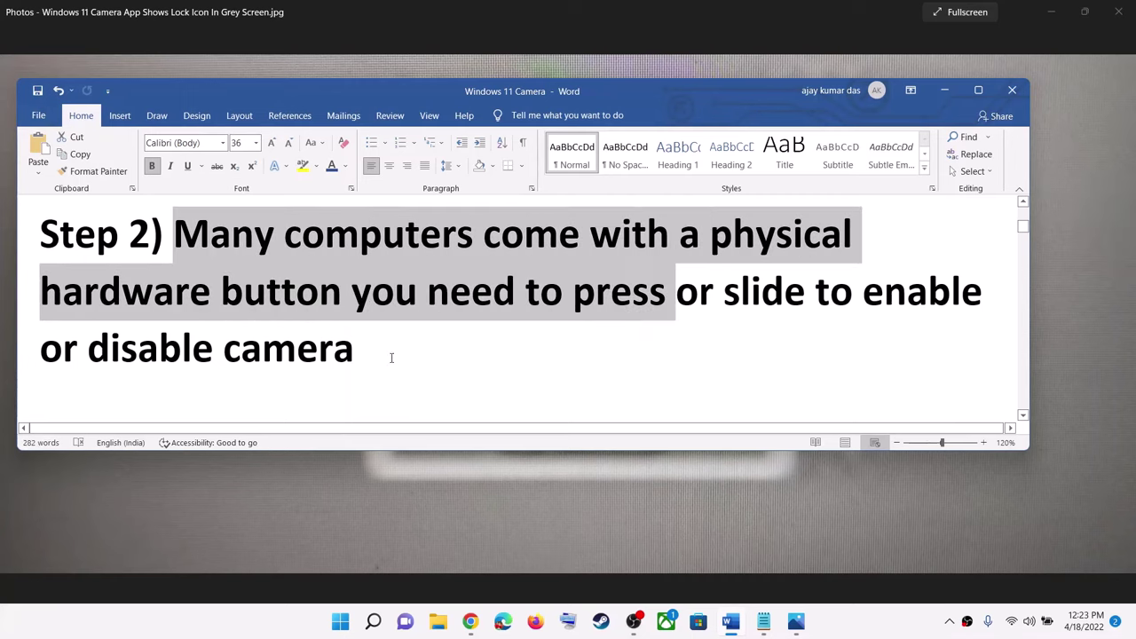
{"action": "left_click", "coordinate": [388, 355]}
{"action": "left_click_drag", "start_coordinate": [244, 292], "coordinate": [371, 292]}
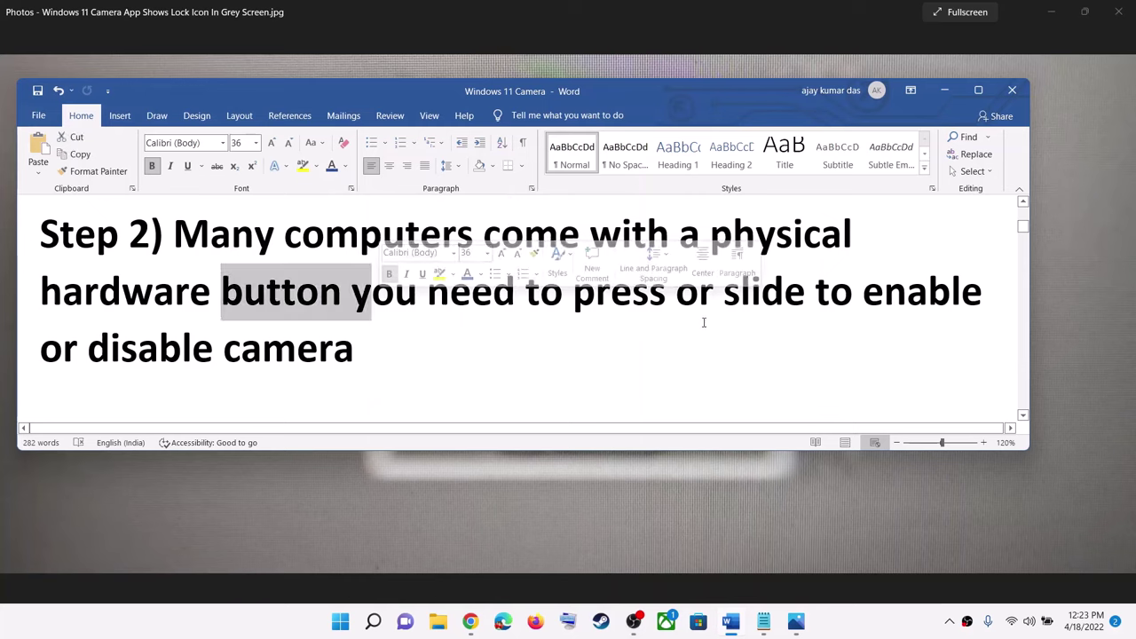
{"action": "left_click", "coordinate": [571, 290]}
Highlight 'press or slide', 'button you' and 'disable camera' in Step 2
{"action": "left_click_drag", "start_coordinate": [723, 293], "coordinate": [355, 351]}
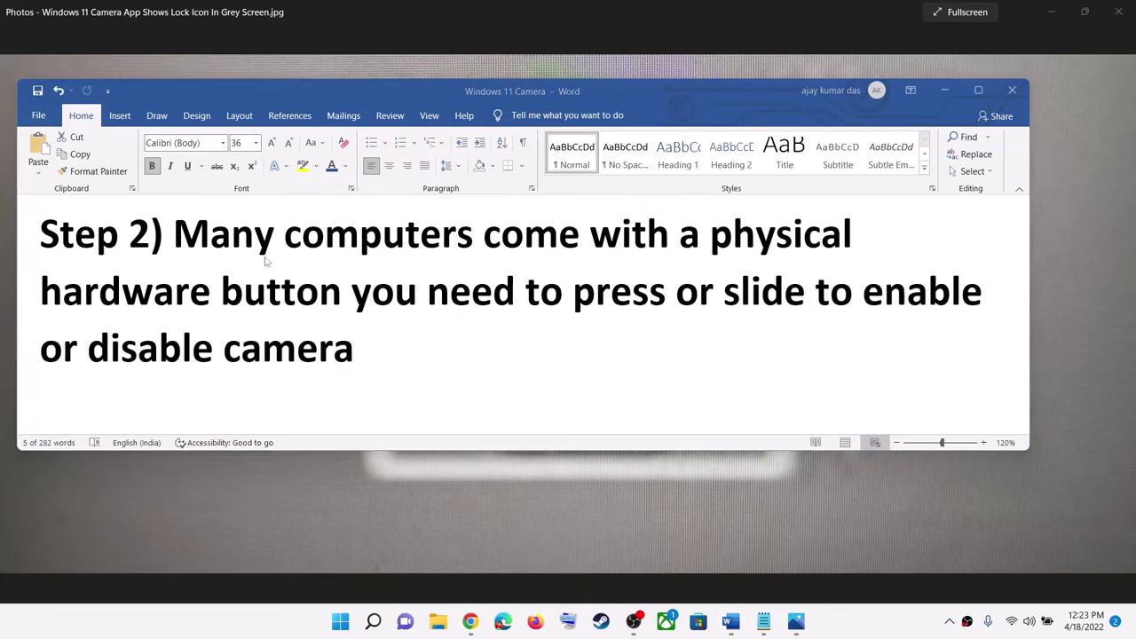
{"action": "left_click", "coordinate": [438, 296]}
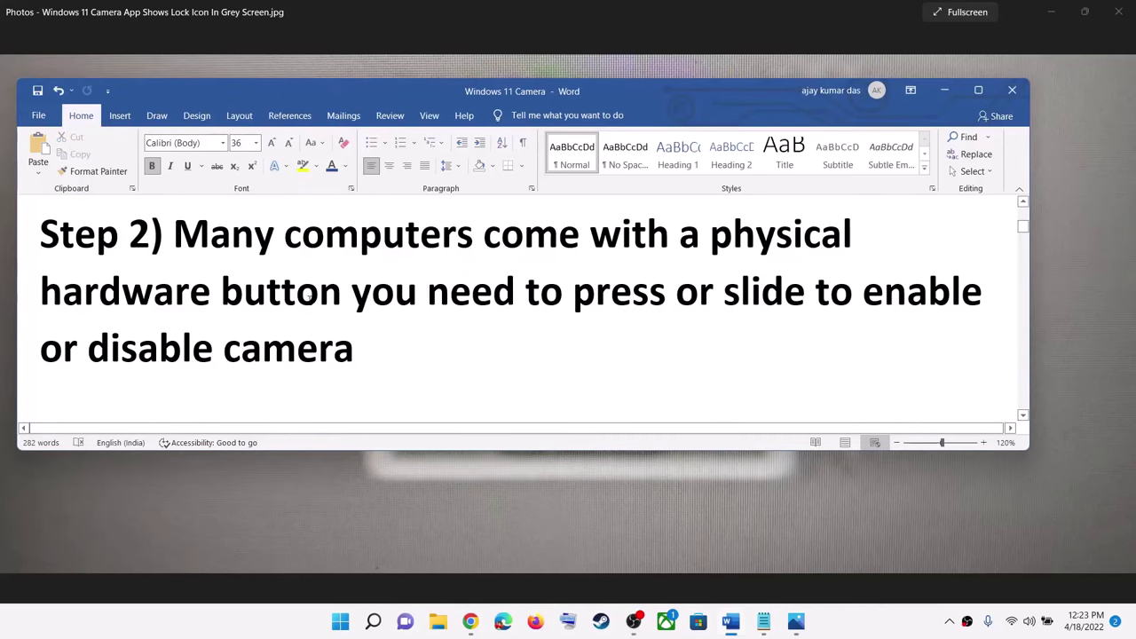
{"action": "left_click_drag", "start_coordinate": [279, 292], "coordinate": [422, 293]}
{"action": "left_click", "coordinate": [540, 293]}
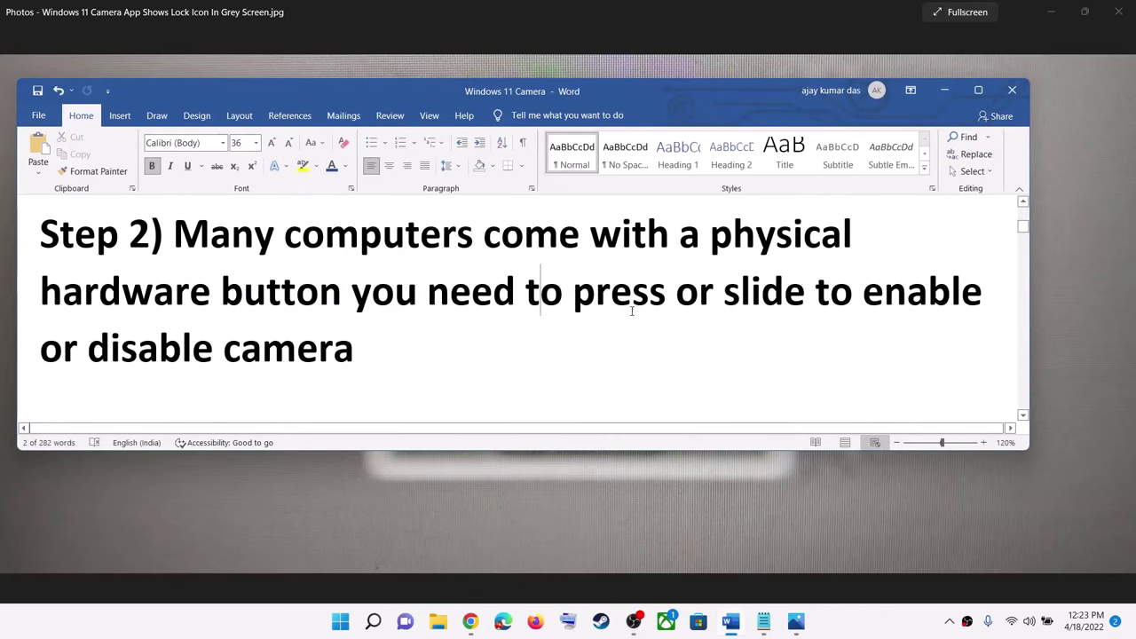
{"action": "left_click_drag", "start_coordinate": [592, 286], "coordinate": [812, 293]}
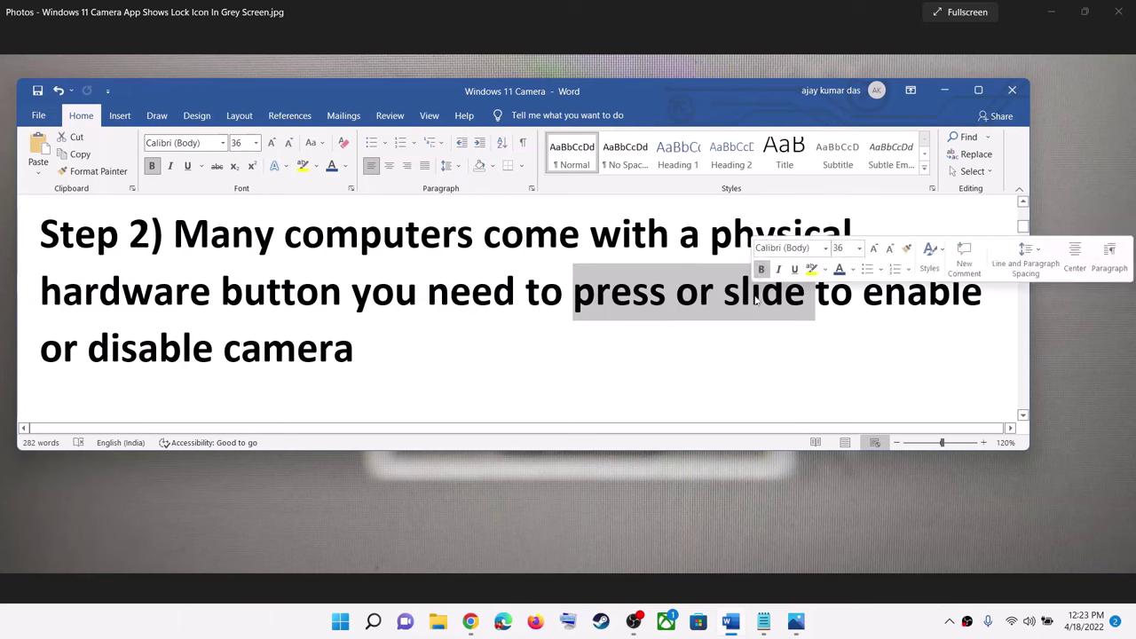
{"action": "left_click_drag", "start_coordinate": [87, 348], "coordinate": [353, 348]}
{"action": "scroll", "coordinate": [245, 297], "scroll_direction": "down", "scroll_amount": 1}
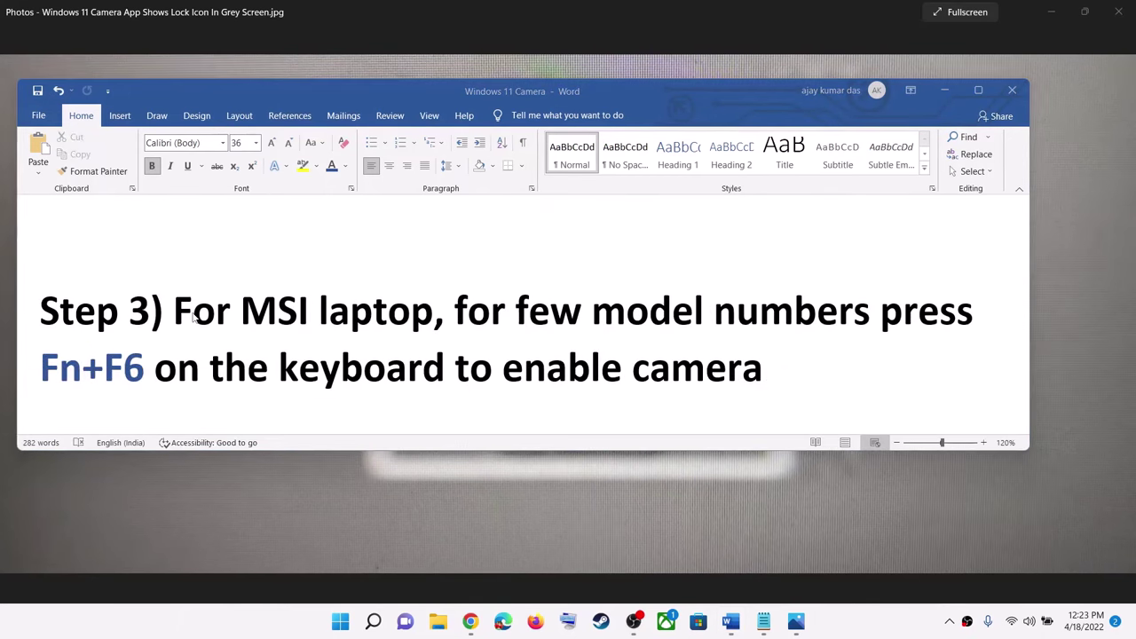
Highlight 'MSI laptop', the model numbers, 'Fn+F6' and 'keyboard to enable camera' in Step 3
{"action": "left_click_drag", "start_coordinate": [241, 313], "coordinate": [414, 312]}
{"action": "left_click_drag", "start_coordinate": [593, 312], "coordinate": [981, 312]}
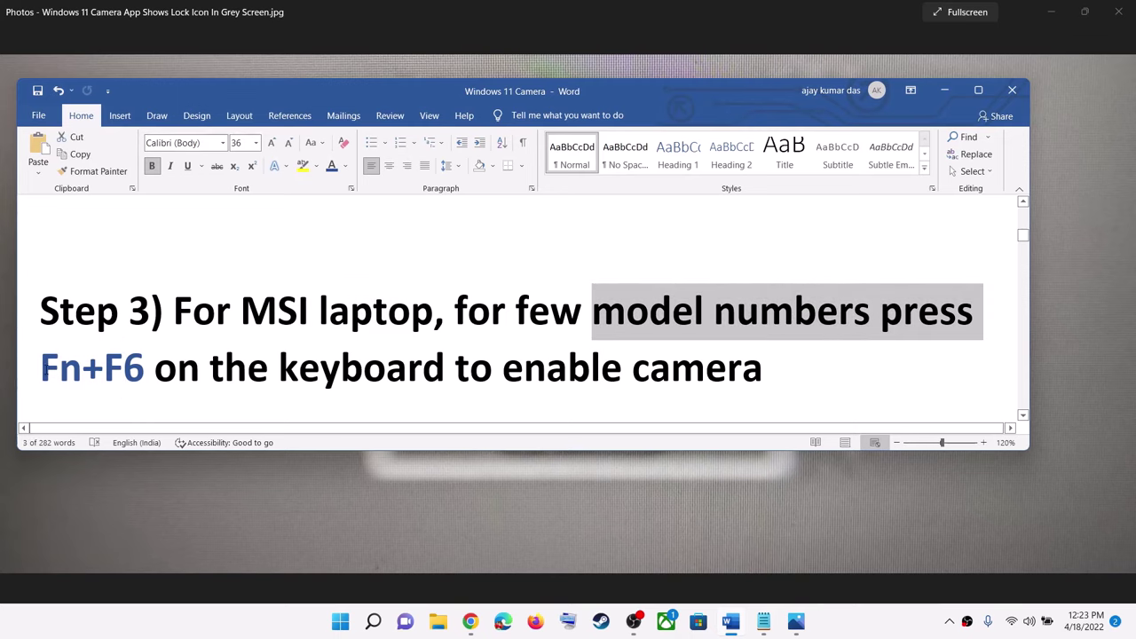
{"action": "left_click_drag", "start_coordinate": [40, 367], "coordinate": [153, 367]}
{"action": "left_click_drag", "start_coordinate": [279, 368], "coordinate": [726, 376]}
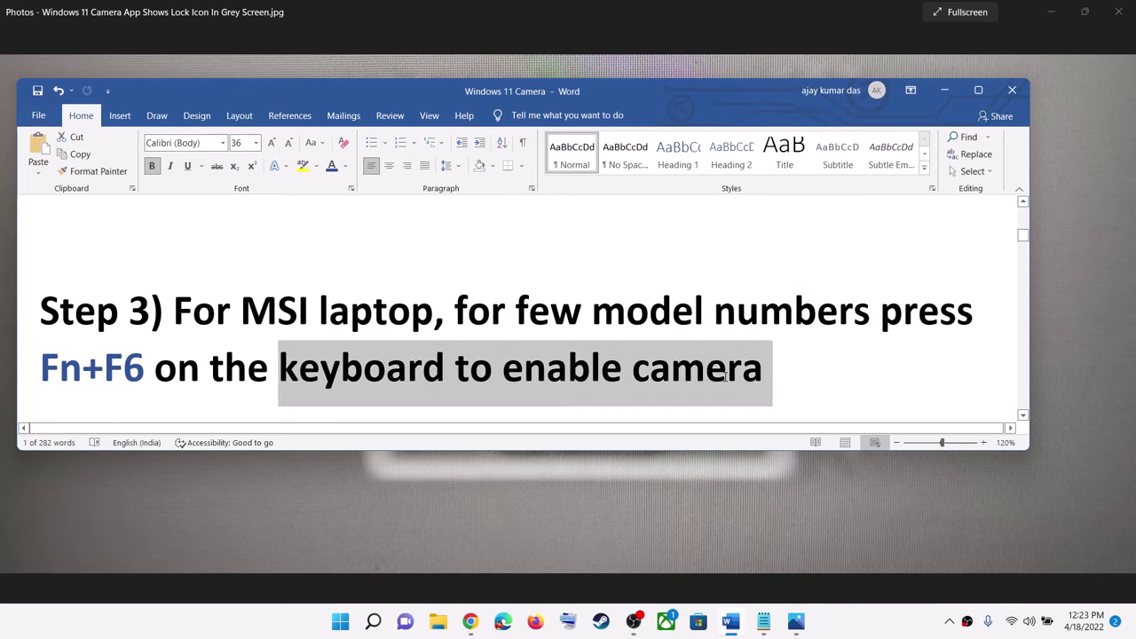
{"action": "left_click", "coordinate": [134, 372]}
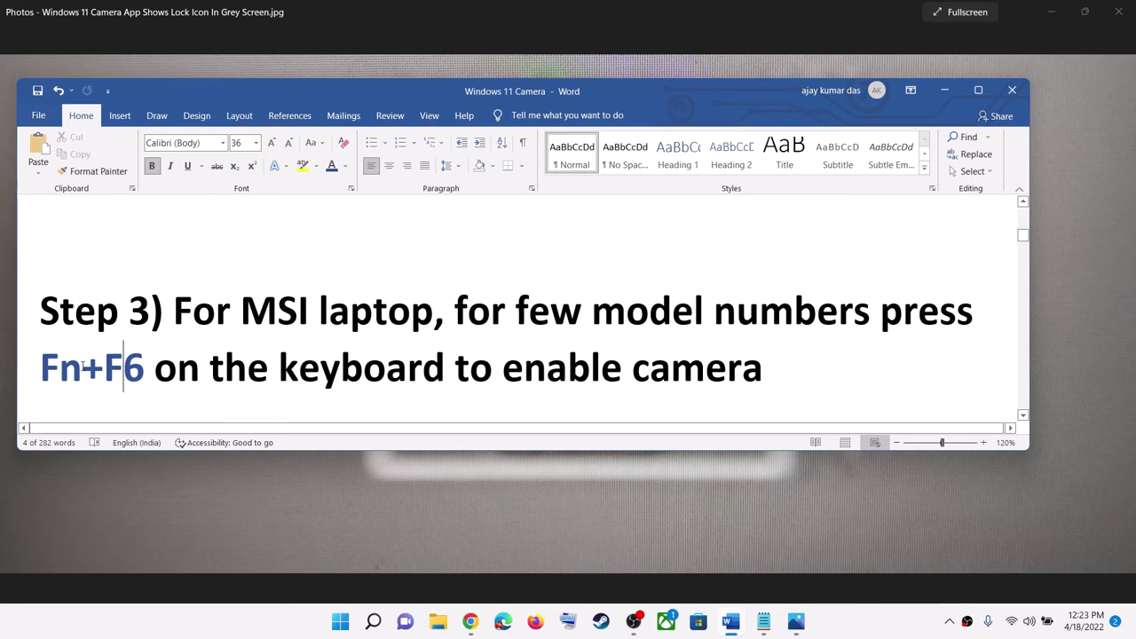
{"action": "left_click_drag", "start_coordinate": [55, 368], "coordinate": [209, 369]}
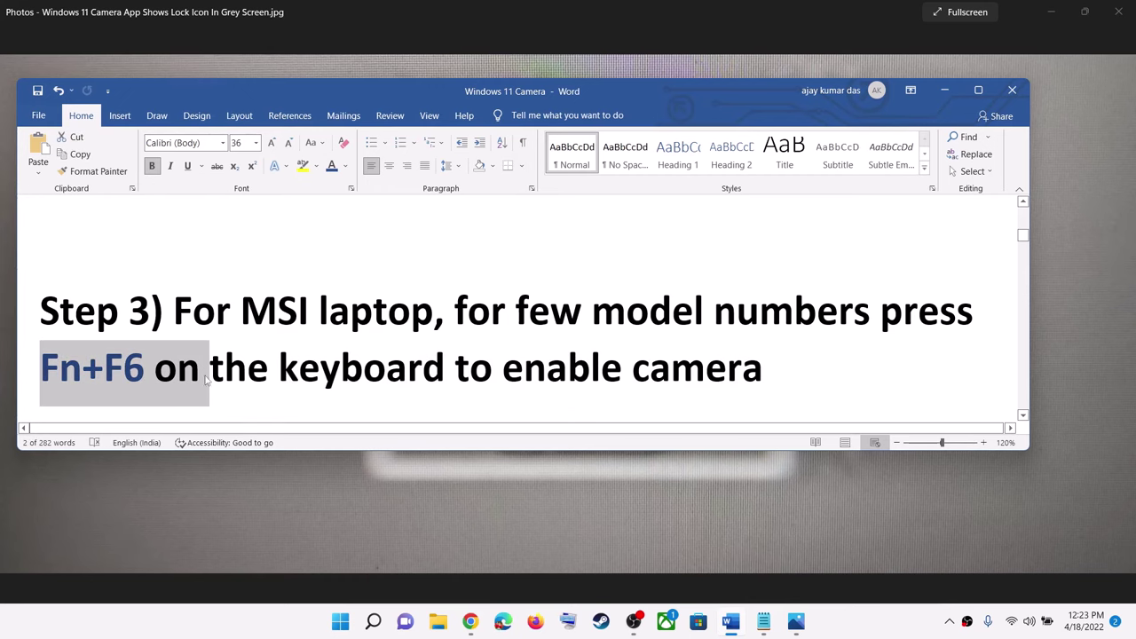
Highlight 'Asus computer', the F10 key and 'enables the camera' in Step 4
{"action": "scroll", "coordinate": [492, 338], "scroll_direction": "down", "scroll_amount": 5}
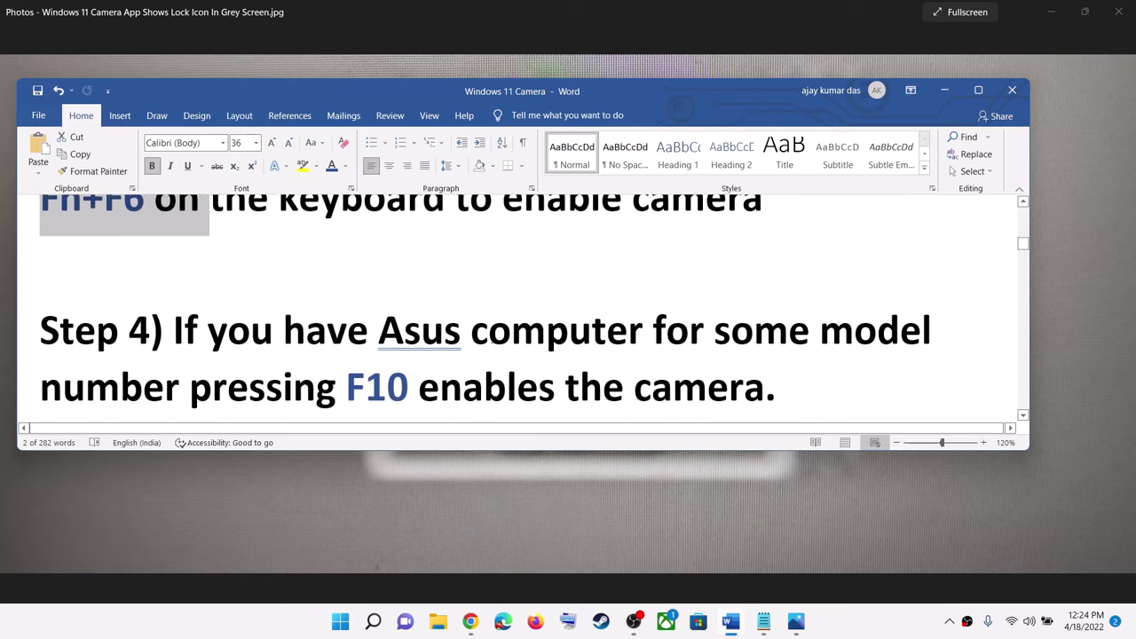
{"action": "left_click_drag", "start_coordinate": [375, 287], "coordinate": [653, 288]}
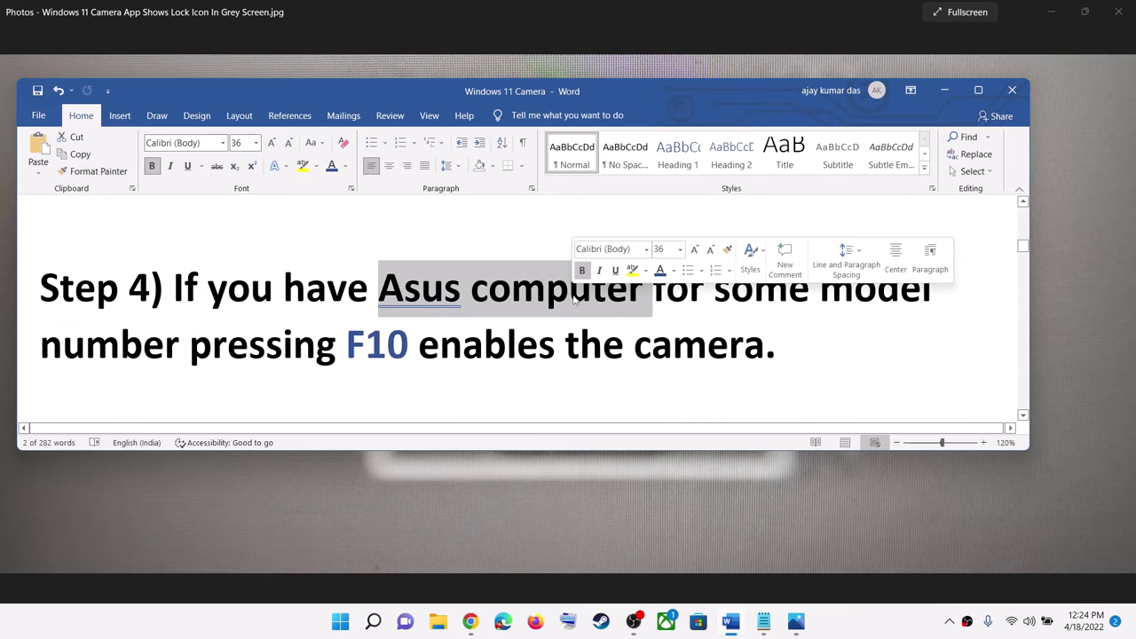
{"action": "left_click", "coordinate": [328, 287]}
{"action": "left_click_drag", "start_coordinate": [375, 287], "coordinate": [351, 346]}
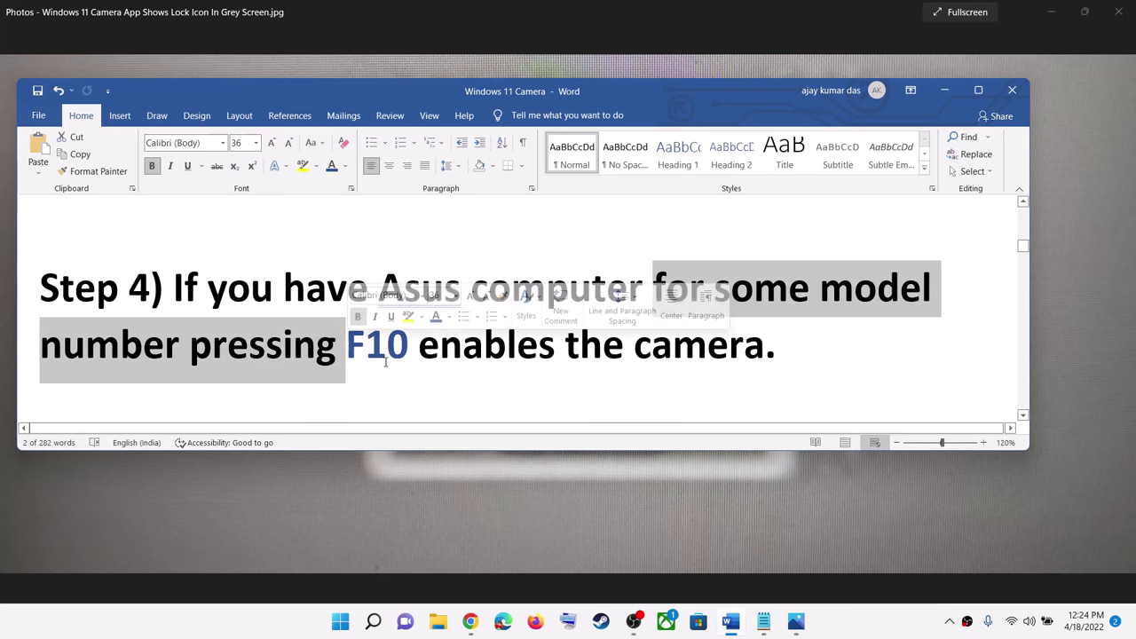
{"action": "left_click", "coordinate": [354, 344]}
{"action": "double_click", "coordinate": [354, 344]}
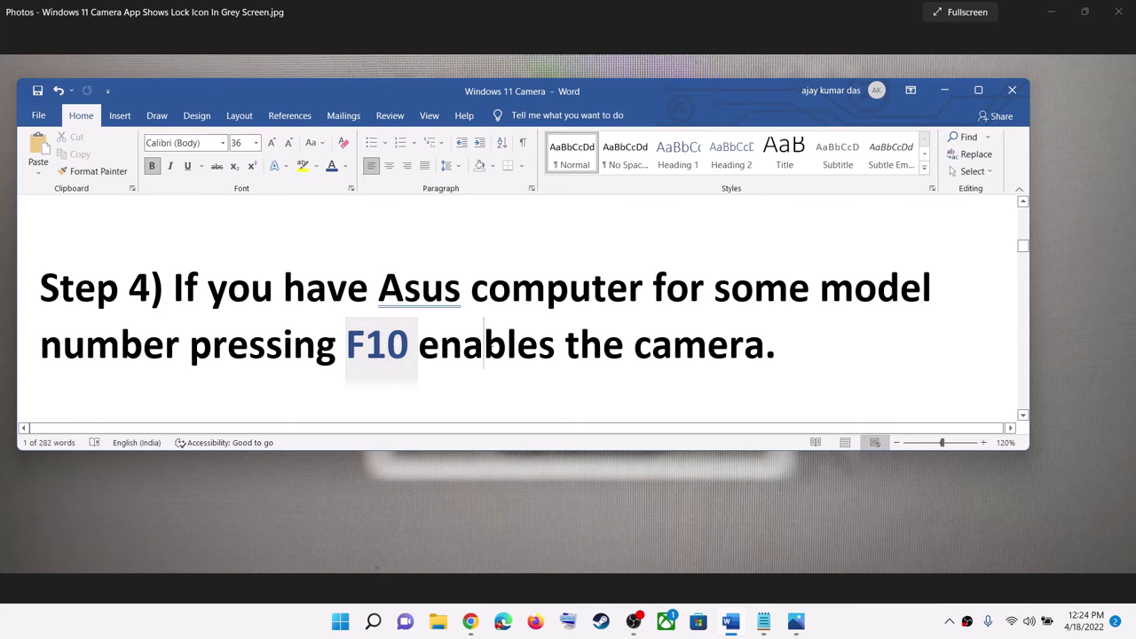
{"action": "left_click_drag", "start_coordinate": [439, 344], "coordinate": [767, 381]}
{"action": "left_click", "coordinate": [294, 343]}
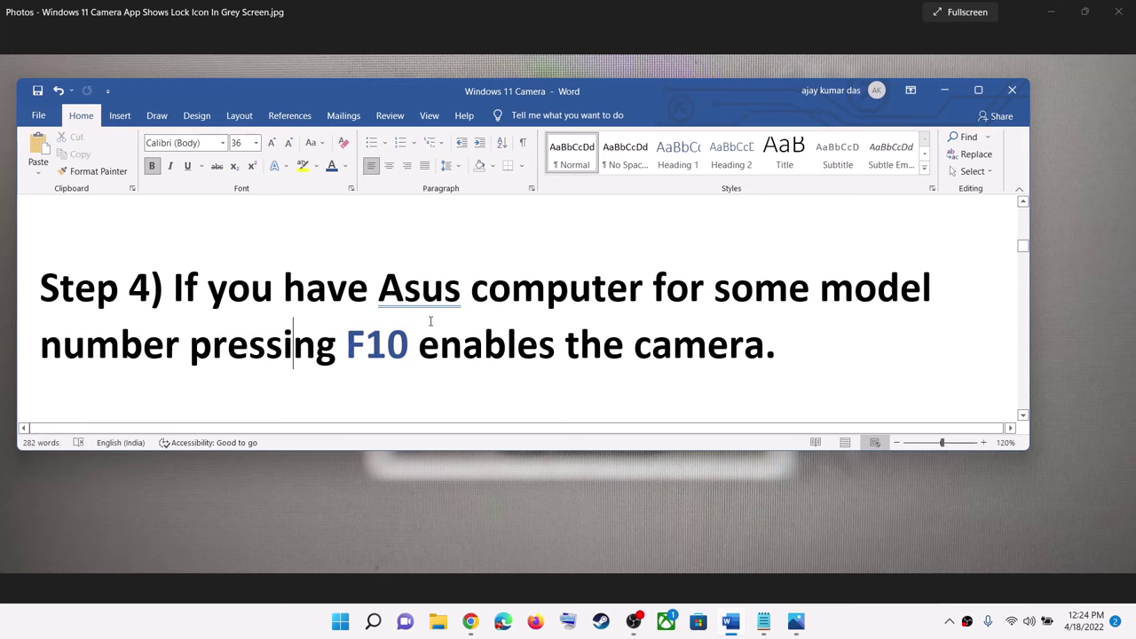
{"action": "scroll", "coordinate": [432, 322], "scroll_direction": "down", "scroll_amount": 3}
{"action": "scroll", "coordinate": [431, 322], "scroll_direction": "down", "scroll_amount": 1}
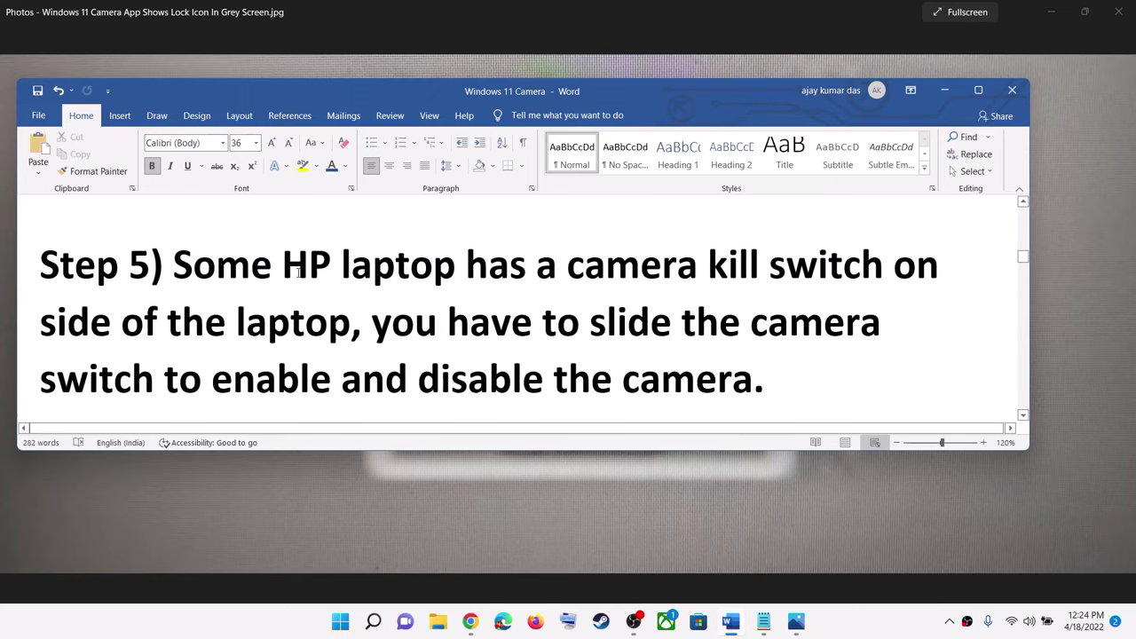
{"action": "left_click_drag", "start_coordinate": [283, 264], "coordinate": [888, 266]}
{"action": "left_click", "coordinate": [528, 265]}
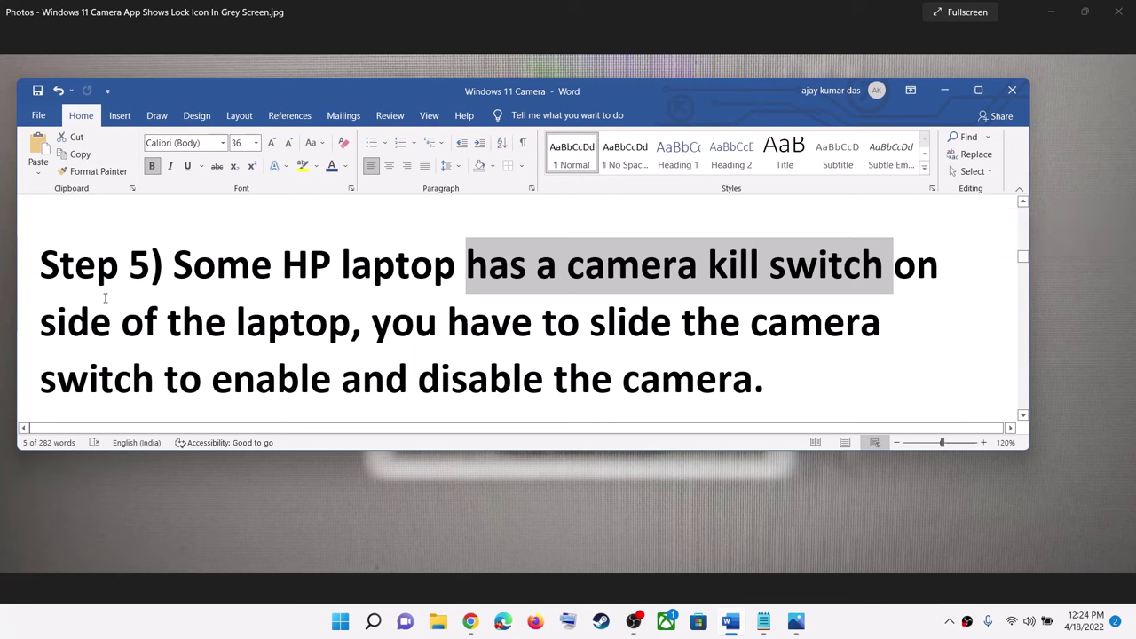
{"action": "left_click_drag", "start_coordinate": [371, 302], "coordinate": [41, 321]}
{"action": "left_click", "coordinate": [41, 321]}
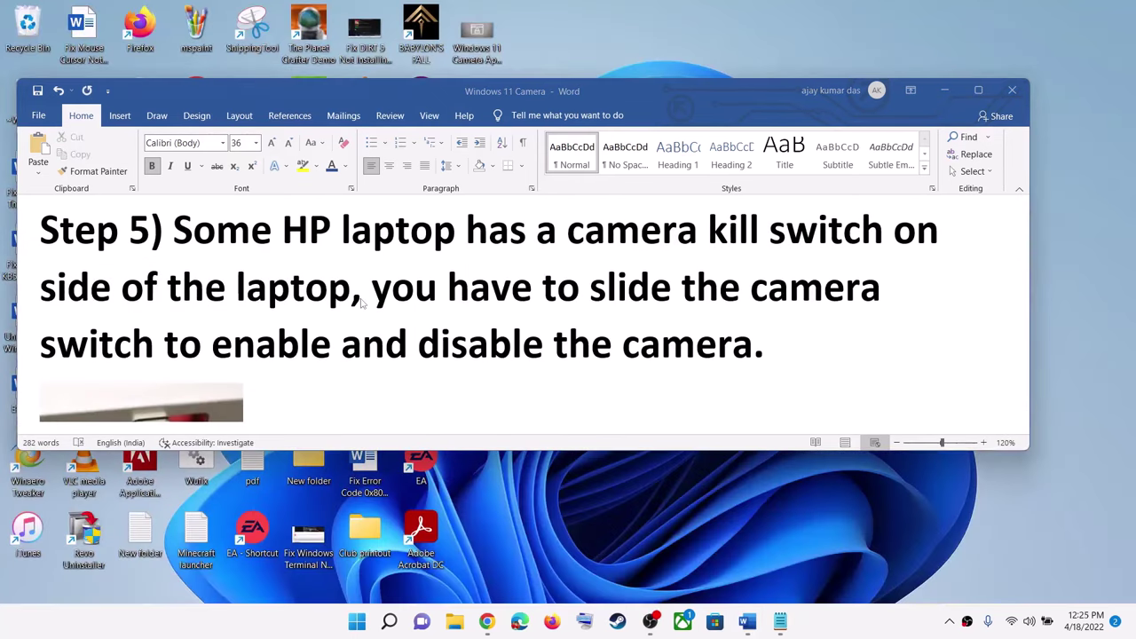
{"action": "scroll", "coordinate": [310, 328], "scroll_direction": "down", "scroll_amount": 2}
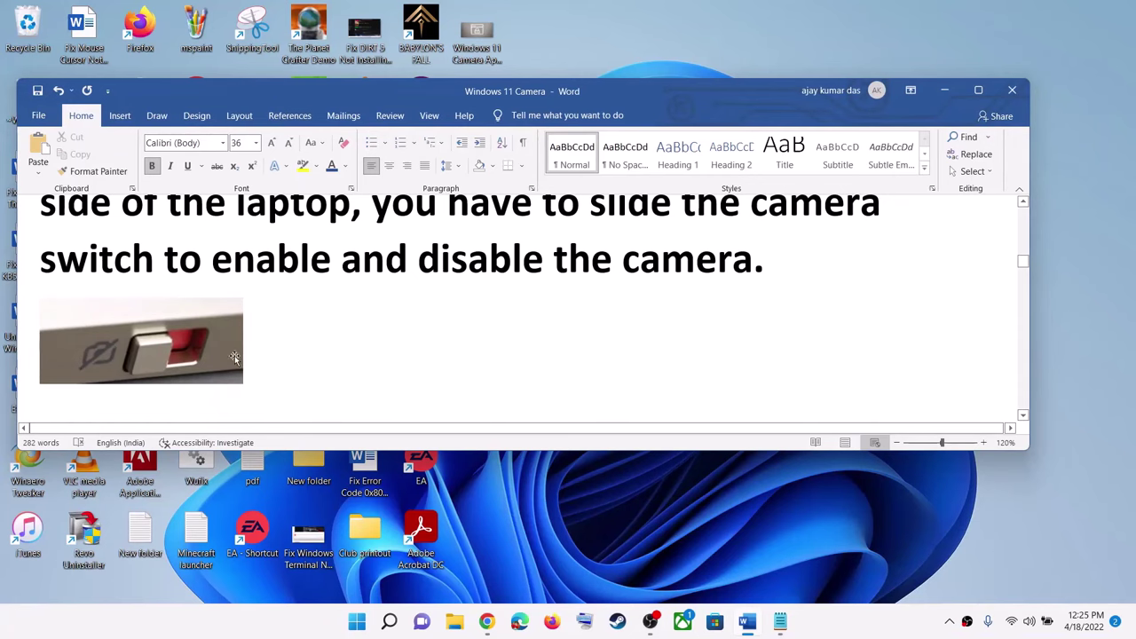
{"action": "left_click_drag", "start_coordinate": [554, 262], "coordinate": [651, 299]}
{"action": "scroll", "coordinate": [336, 299], "scroll_direction": "up", "scroll_amount": 2}
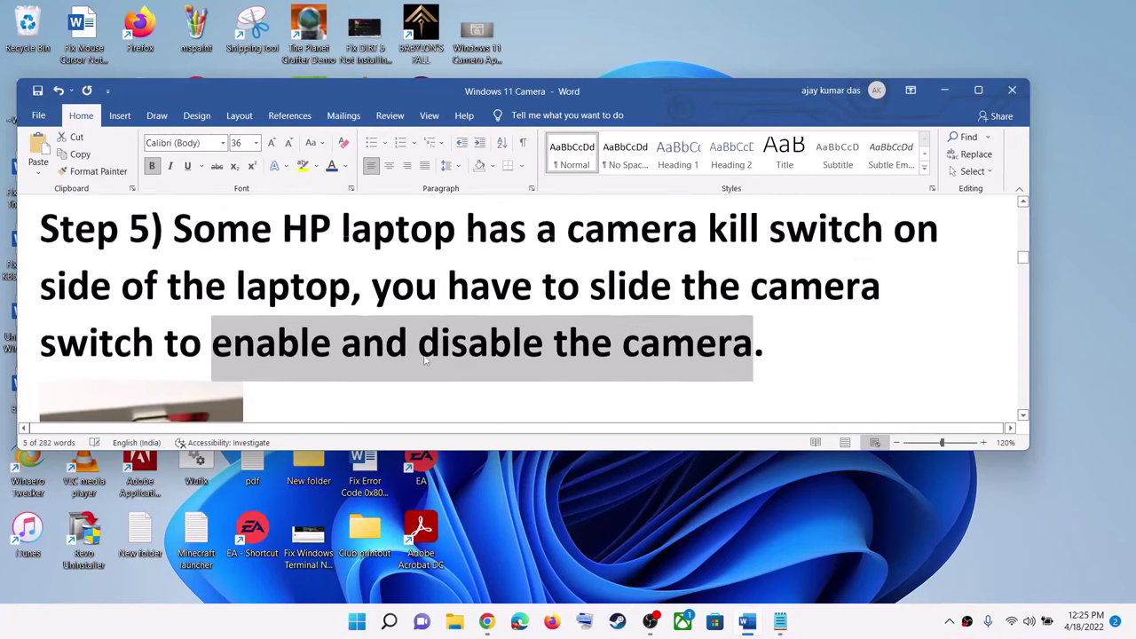
{"action": "scroll", "coordinate": [335, 298], "scroll_direction": "down", "scroll_amount": 1}
{"action": "scroll", "coordinate": [335, 298], "scroll_direction": "down", "scroll_amount": 1}
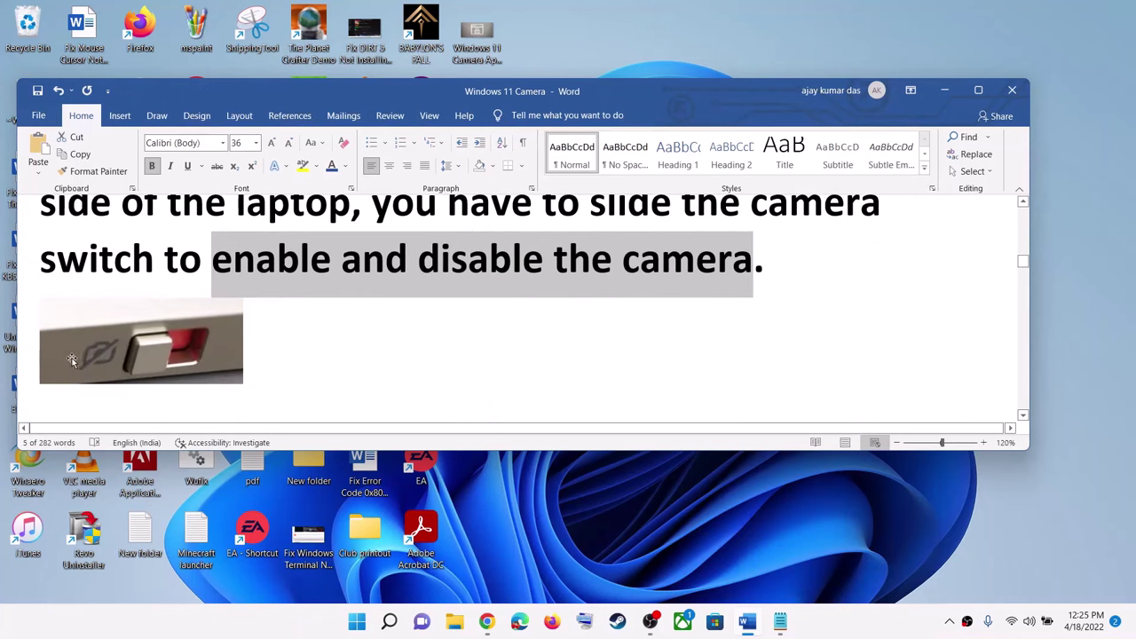
{"action": "scroll", "coordinate": [523, 314], "scroll_direction": "up", "scroll_amount": 1}
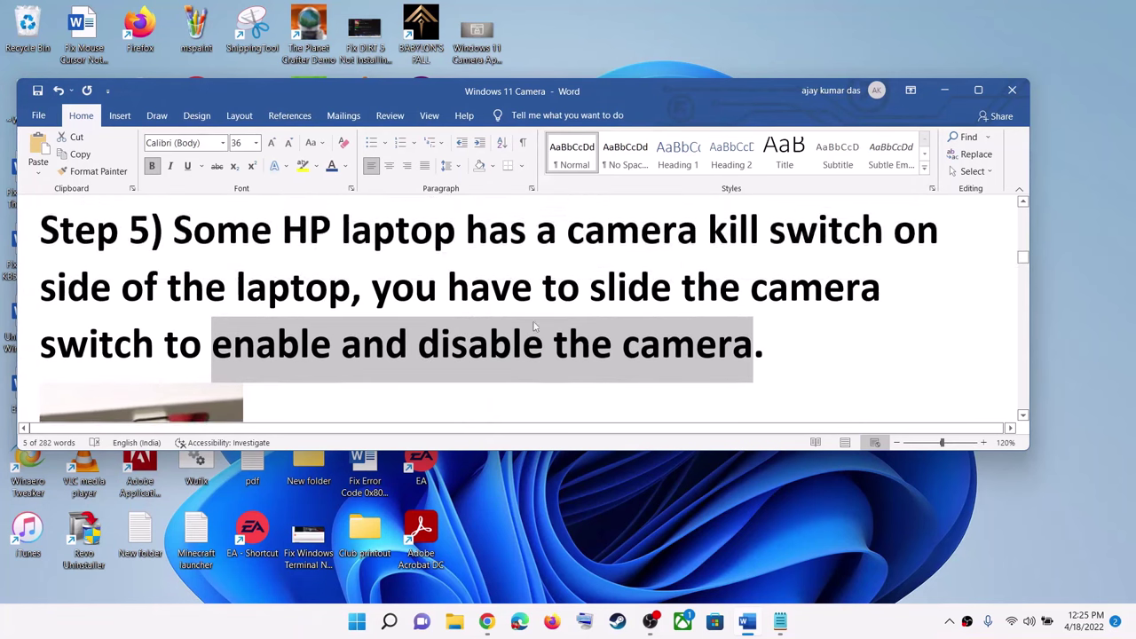
{"action": "scroll", "coordinate": [533, 319], "scroll_direction": "down", "scroll_amount": 5}
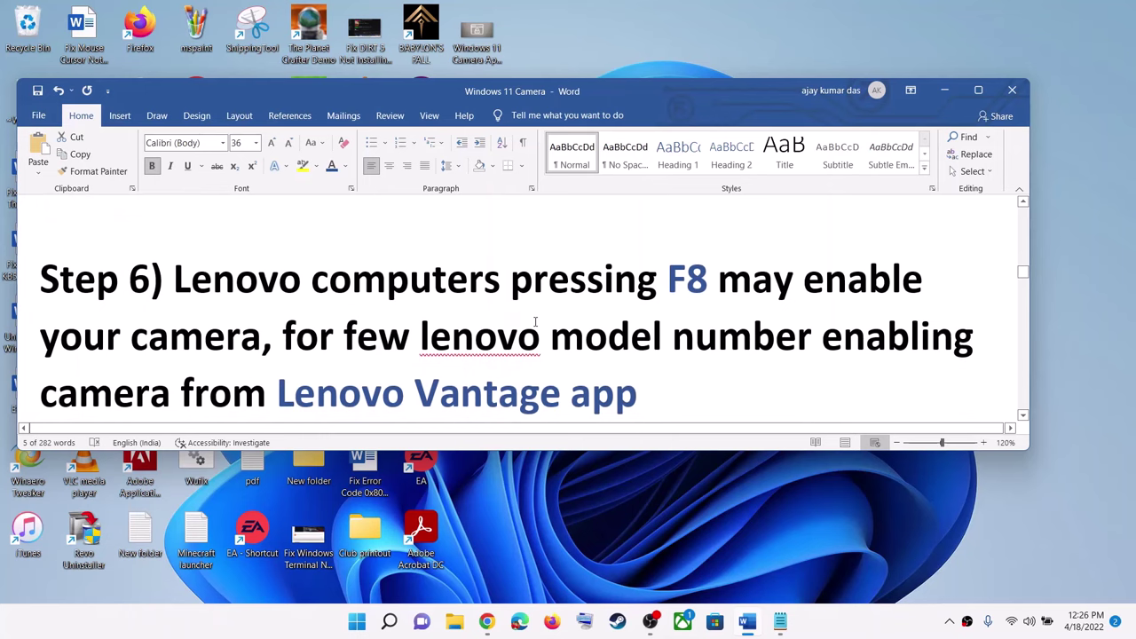
Highlight Step 6's opening words and the F8 key
{"action": "left_click_drag", "start_coordinate": [247, 282], "coordinate": [532, 282]}
{"action": "left_click", "coordinate": [569, 282]}
{"action": "left_click_drag", "start_coordinate": [666, 278], "coordinate": [708, 278]}
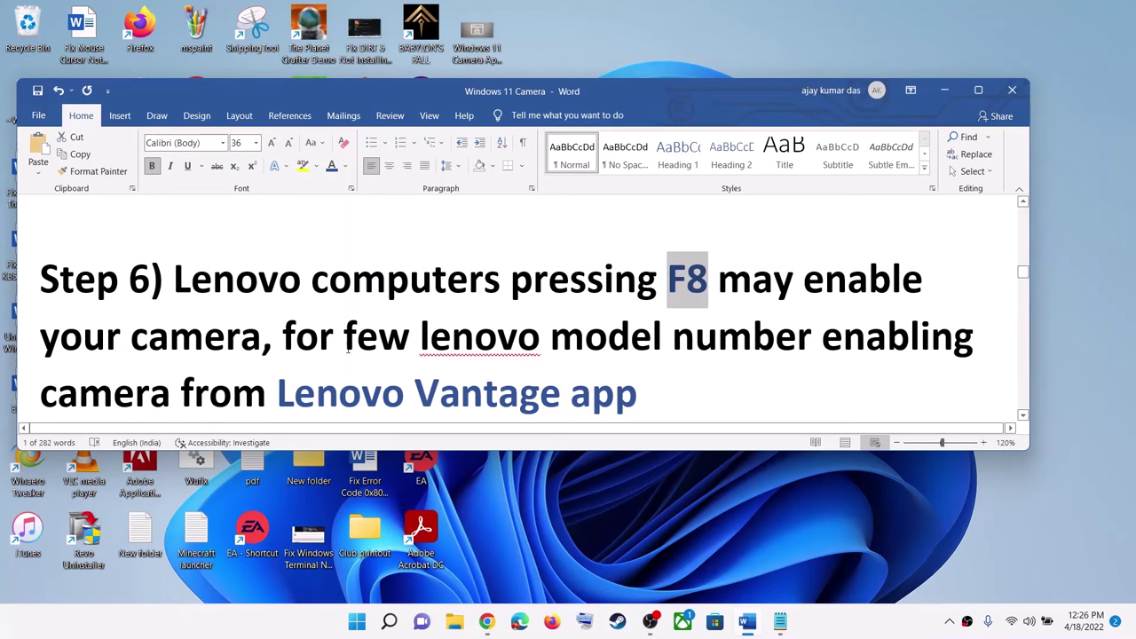
Highlight the Lenovo model number and enabling the camera from the Lenovo Vantage app
{"action": "scroll", "coordinate": [532, 334], "scroll_direction": "down", "scroll_amount": 1}
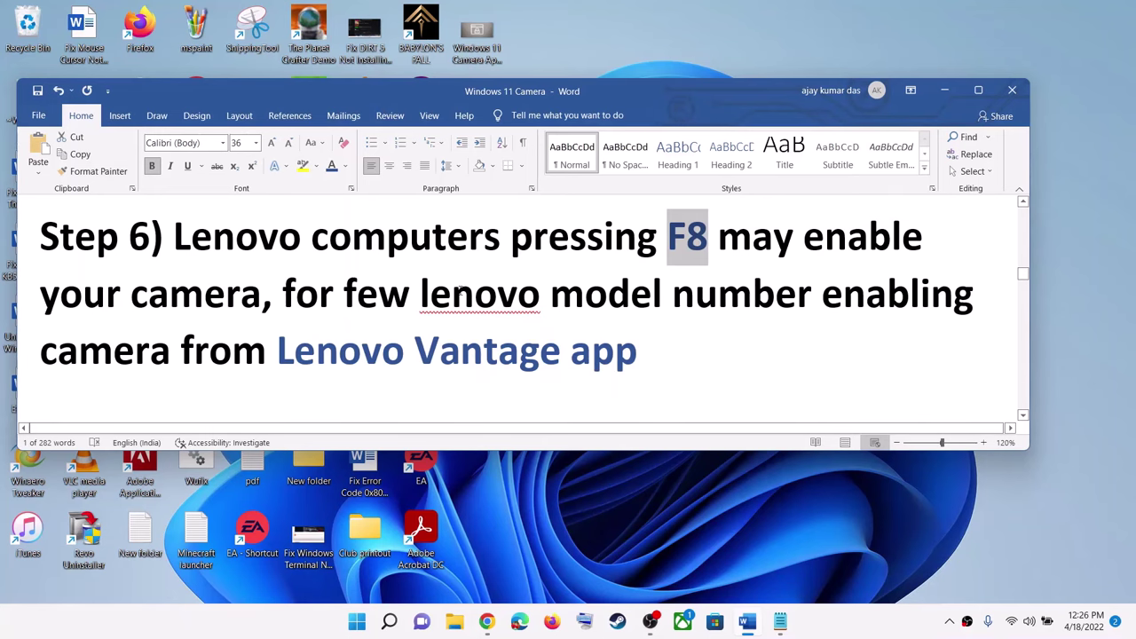
{"action": "left_click_drag", "start_coordinate": [421, 293], "coordinate": [821, 293]}
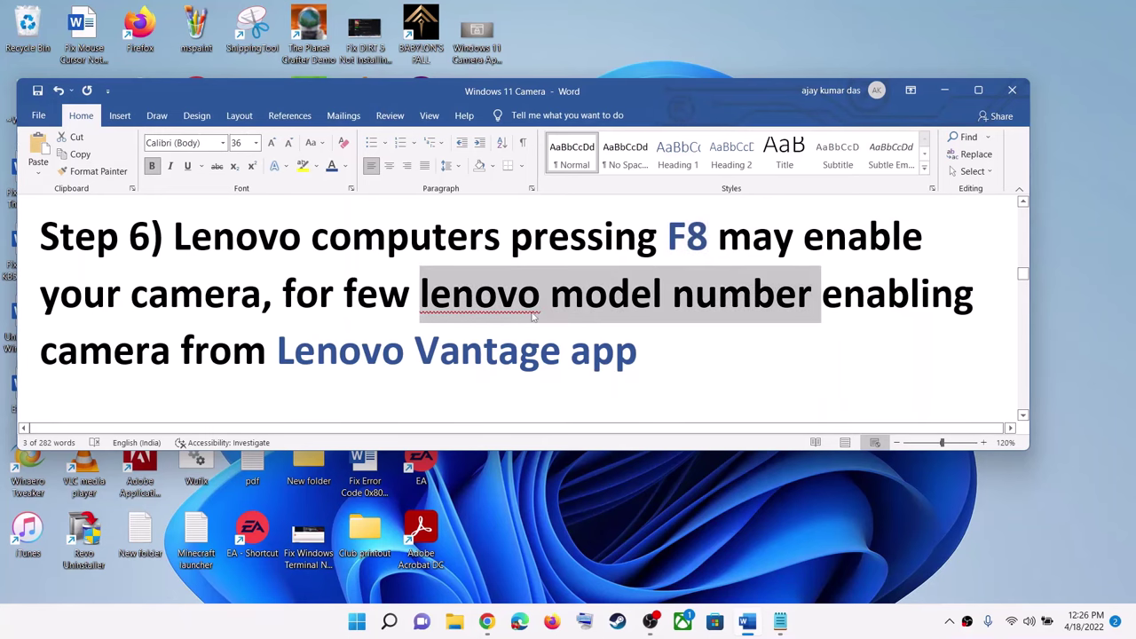
{"action": "left_click", "coordinate": [497, 304]}
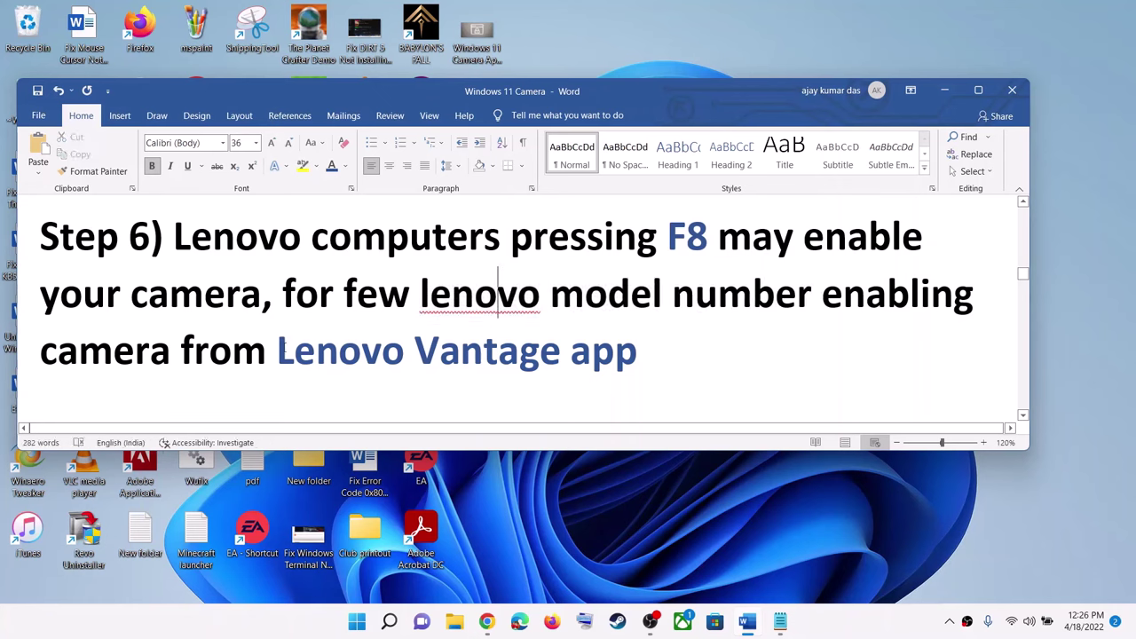
{"action": "left_click_drag", "start_coordinate": [281, 351], "coordinate": [637, 353]}
{"action": "left_click", "coordinate": [647, 360]}
{"action": "left_click", "coordinate": [304, 356]}
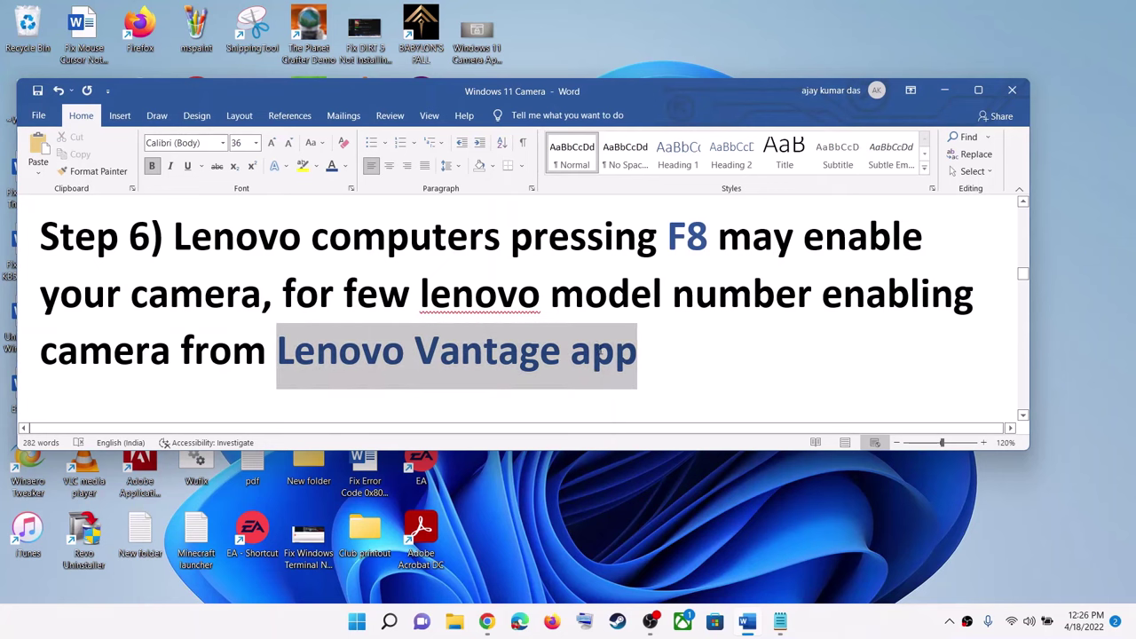
{"action": "left_click", "coordinate": [843, 293]}
{"action": "left_click_drag", "start_coordinate": [821, 293], "coordinate": [651, 347]}
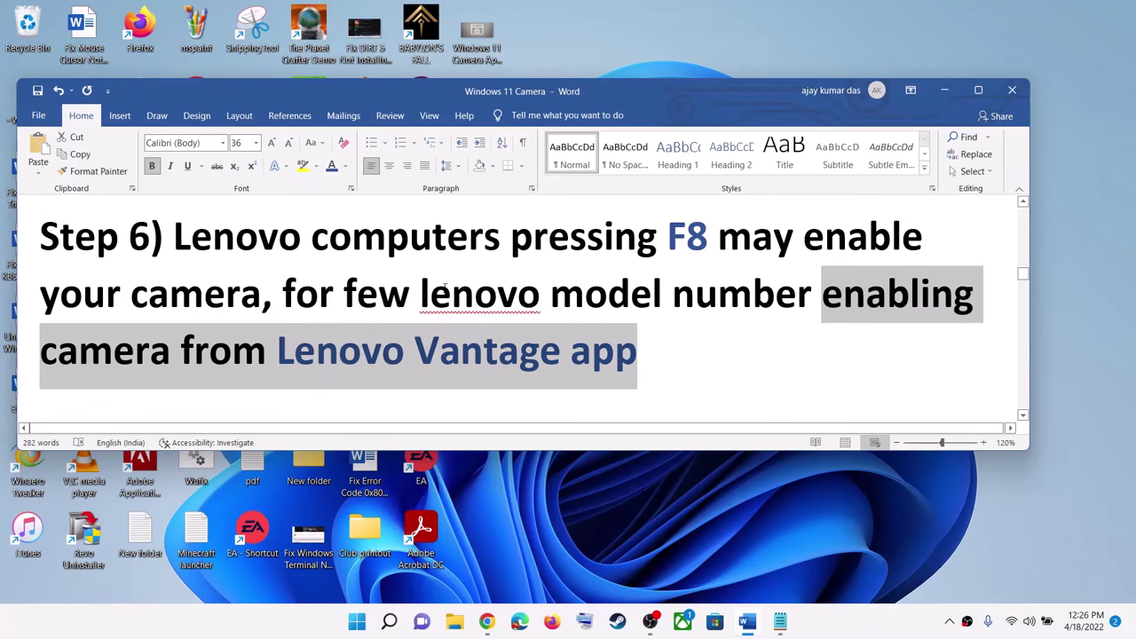
Highlight the Step 7 sentence and its 'sliding lens cover' phrase
{"action": "scroll", "coordinate": [651, 347], "scroll_direction": "down", "scroll_amount": 3}
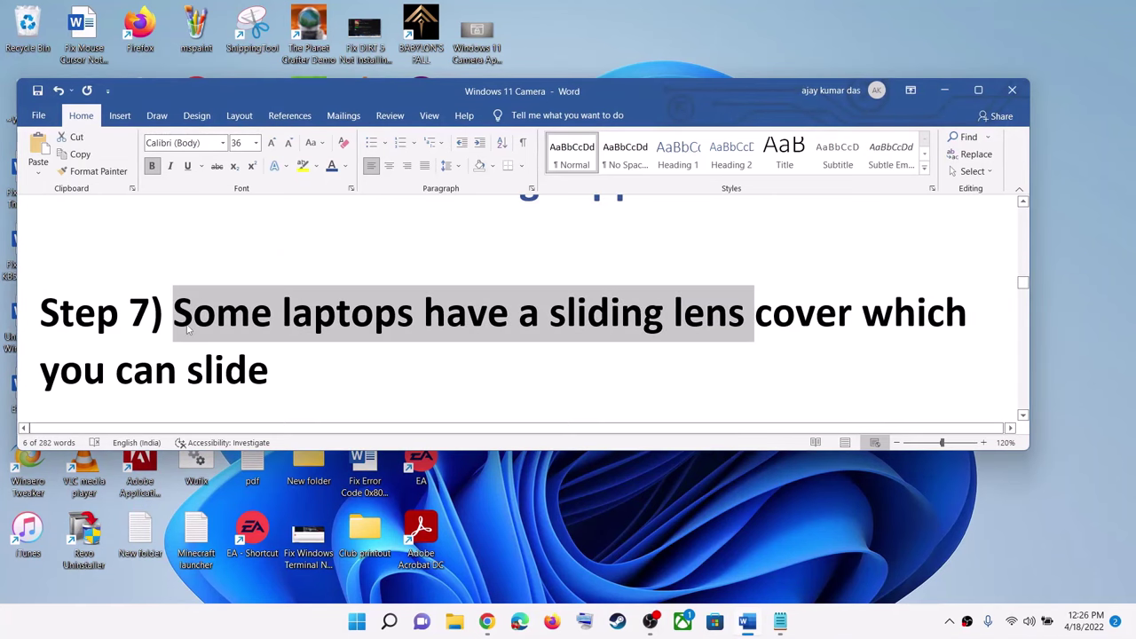
{"action": "left_click_drag", "start_coordinate": [174, 313], "coordinate": [486, 353]}
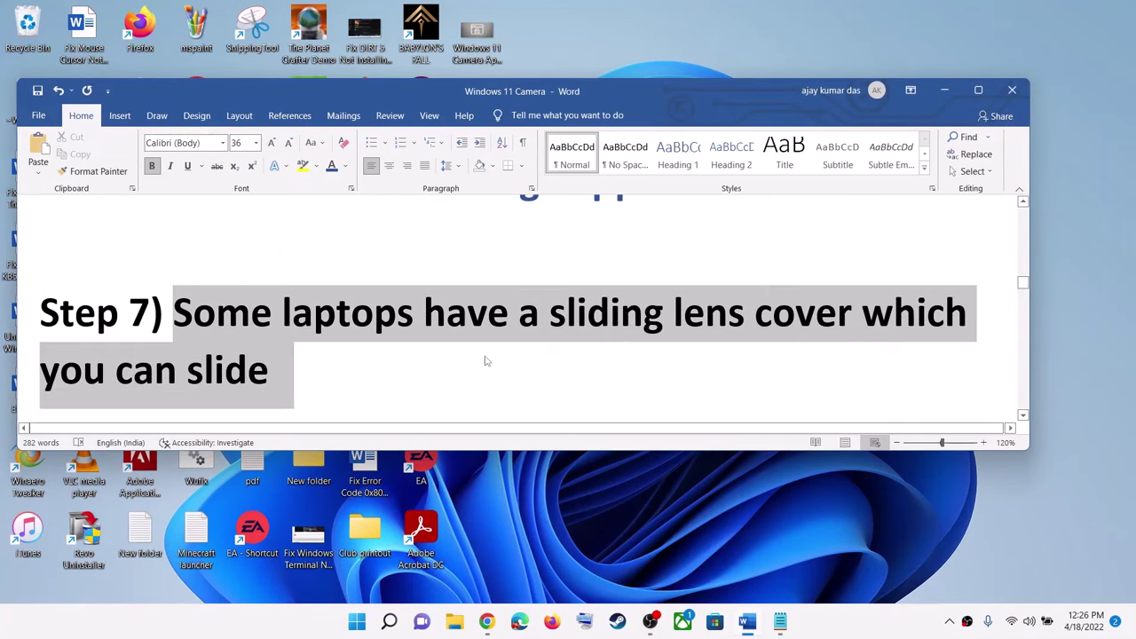
{"action": "left_click", "coordinate": [271, 380]}
{"action": "left_click_drag", "start_coordinate": [252, 353], "coordinate": [174, 312]}
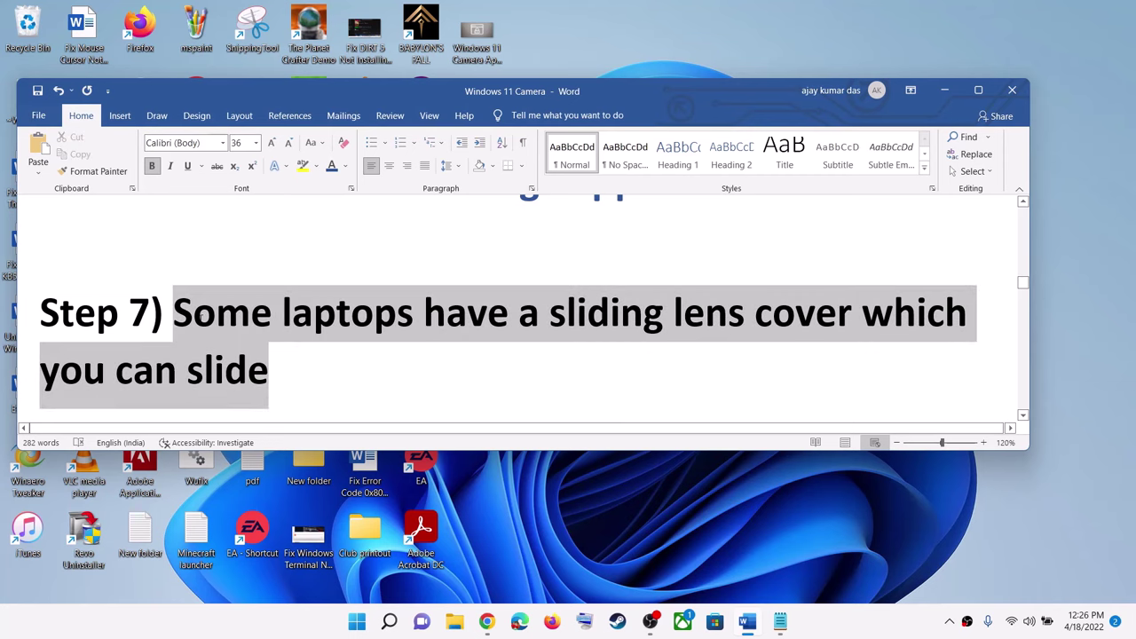
{"action": "left_click", "coordinate": [557, 376]}
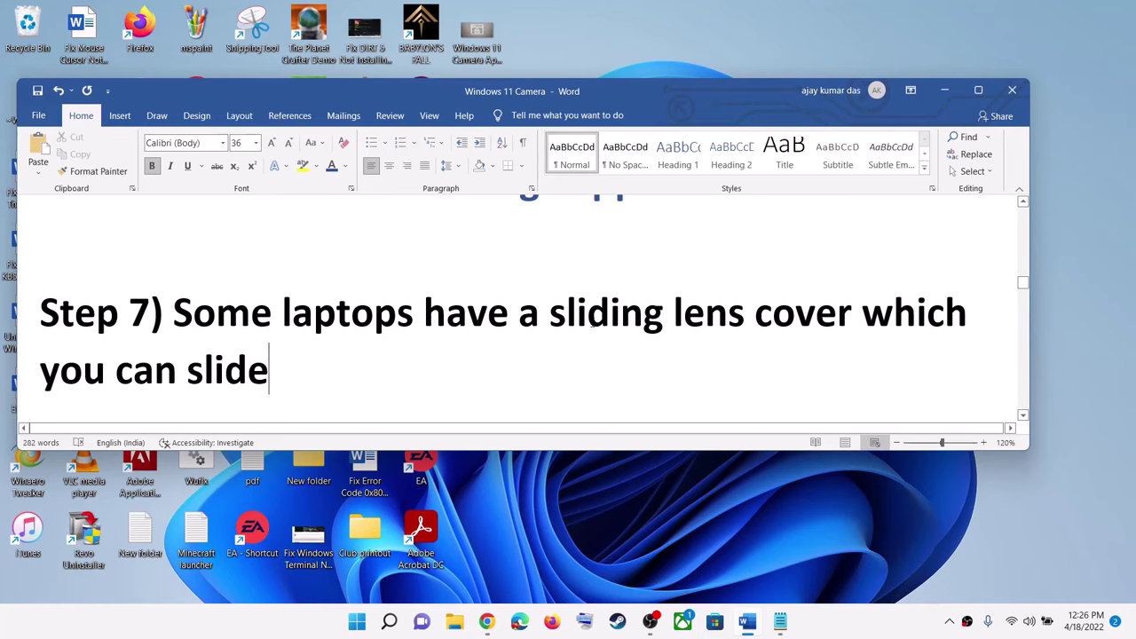
{"action": "left_click_drag", "start_coordinate": [550, 313], "coordinate": [860, 315]}
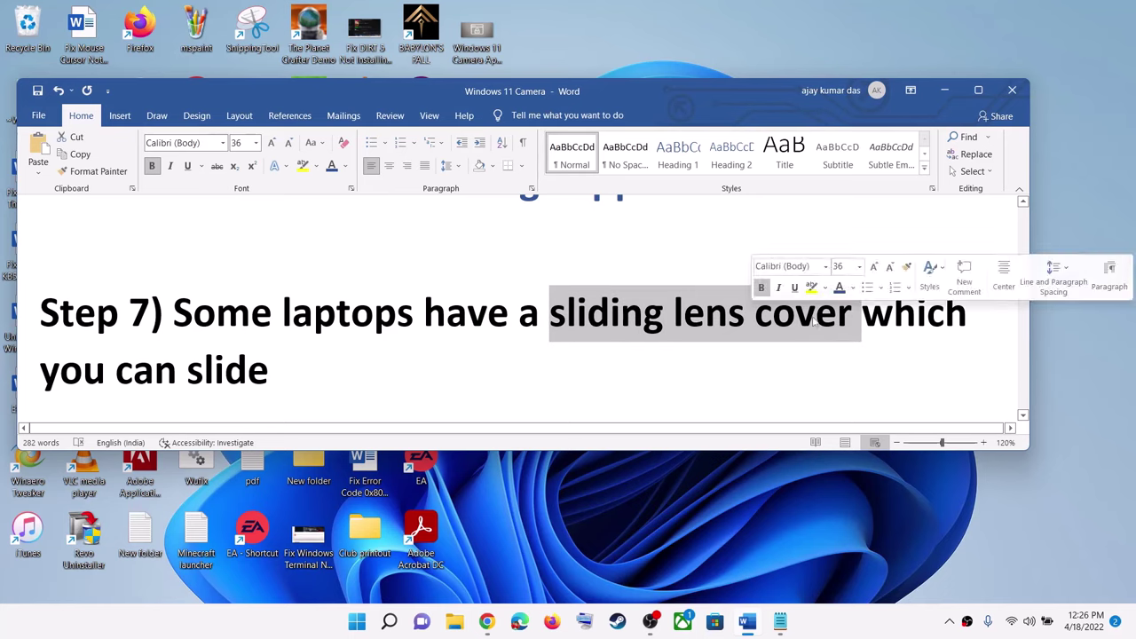
{"action": "left_click", "coordinate": [645, 324]}
{"action": "left_click_drag", "start_coordinate": [549, 313], "coordinate": [861, 315]}
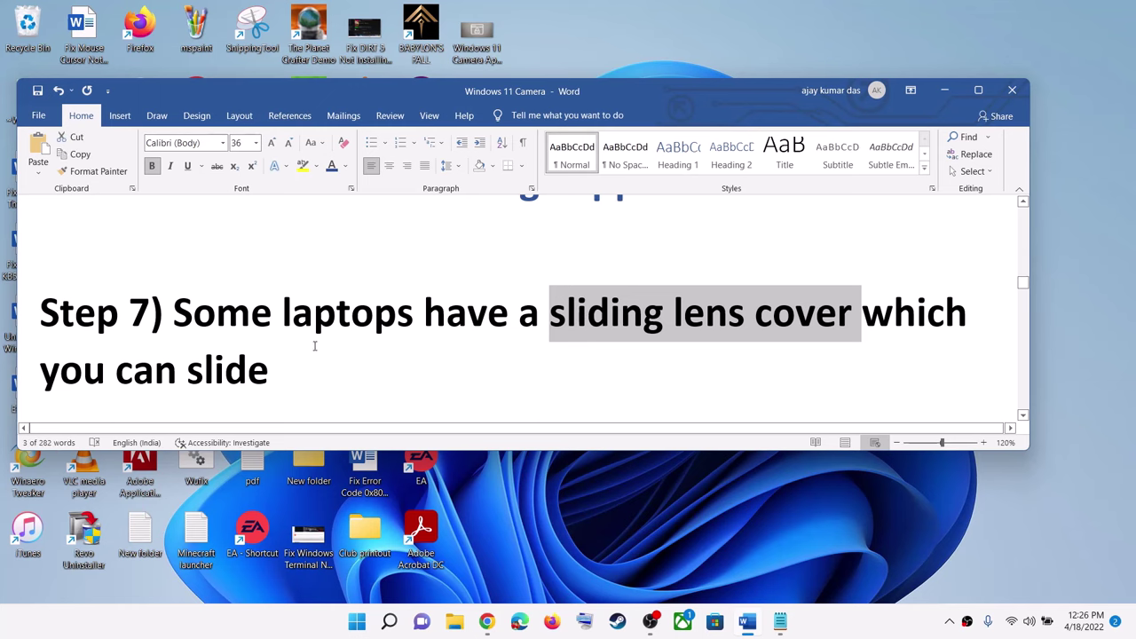
{"action": "left_click_drag", "start_coordinate": [314, 346], "coordinate": [206, 316]}
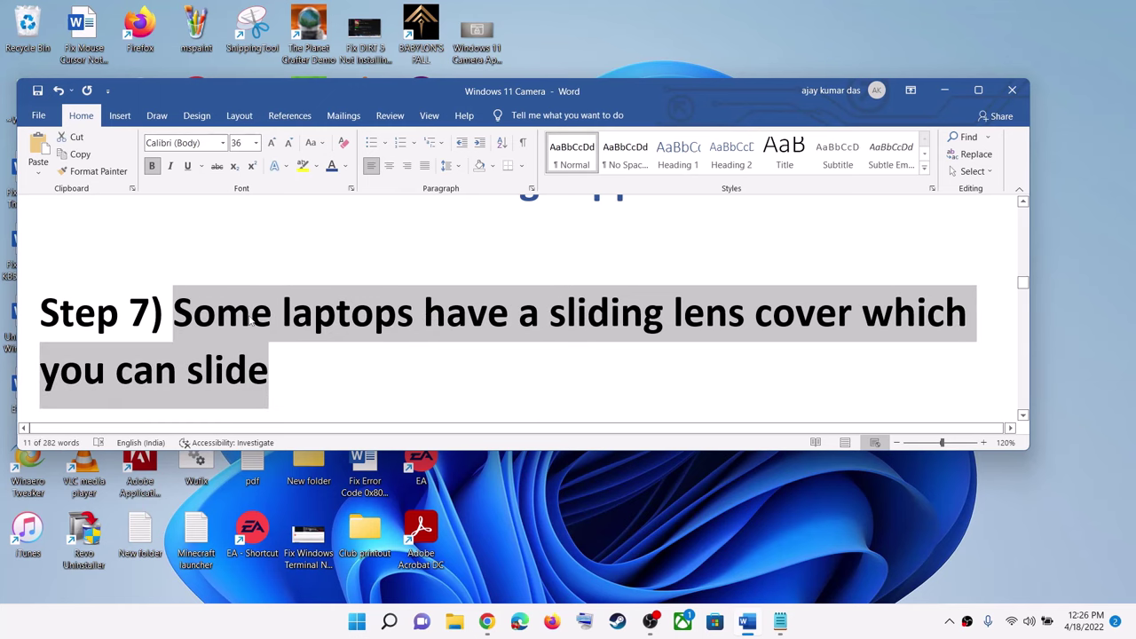
Highlight Step 8's camera access instruction and launch Windows Settings from Start
{"action": "scroll", "coordinate": [266, 308], "scroll_direction": "down", "scroll_amount": 4}
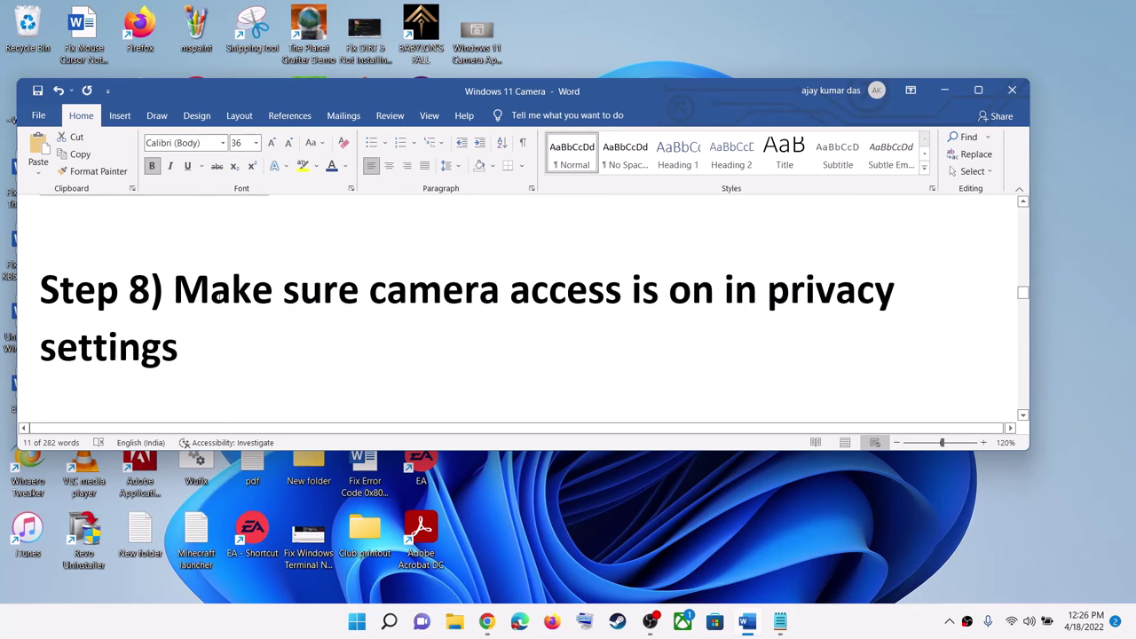
{"action": "left_click_drag", "start_coordinate": [210, 290], "coordinate": [819, 321]}
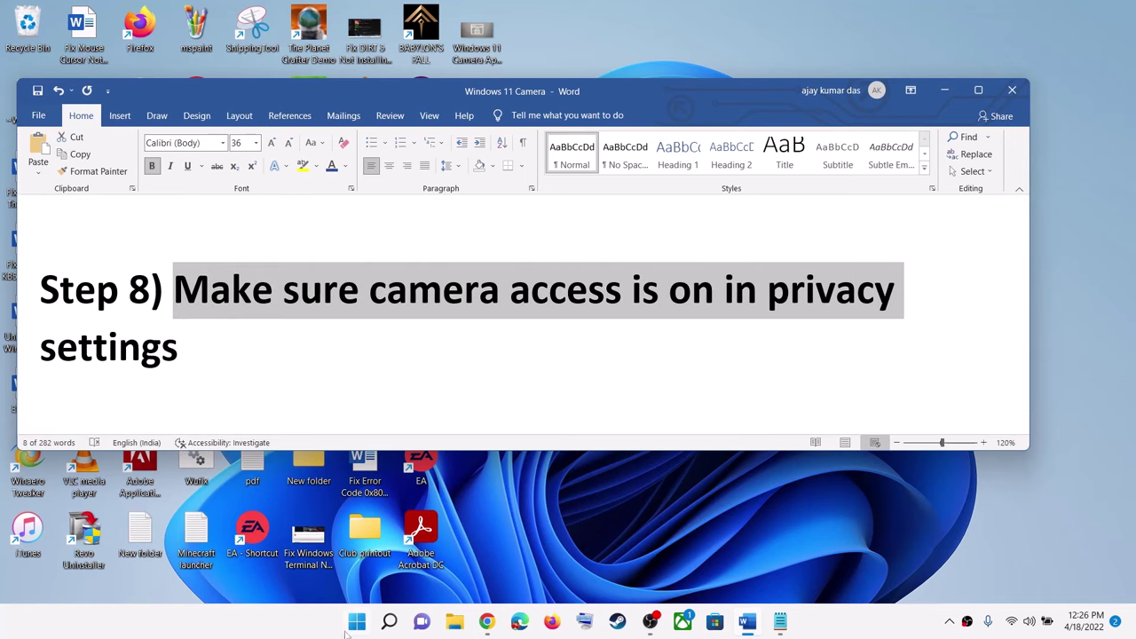
{"action": "key", "text": "super"}
{"action": "left_click", "coordinate": [532, 253]}
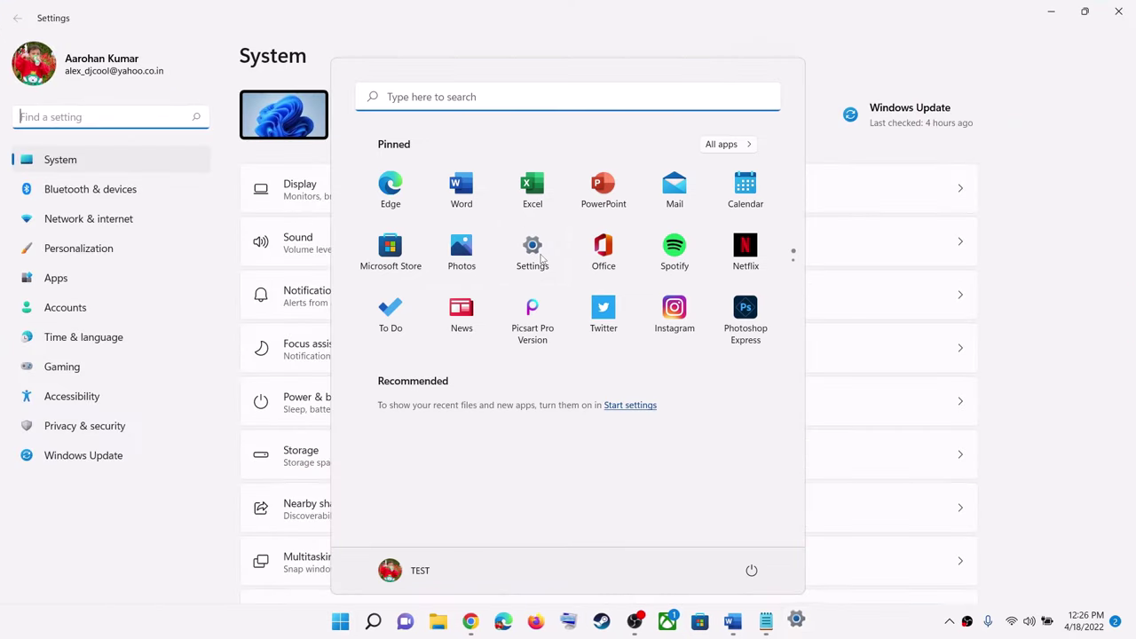
Verify camera access is On under Privacy & security > Camera, then close Settings
{"action": "left_click", "coordinate": [88, 426]}
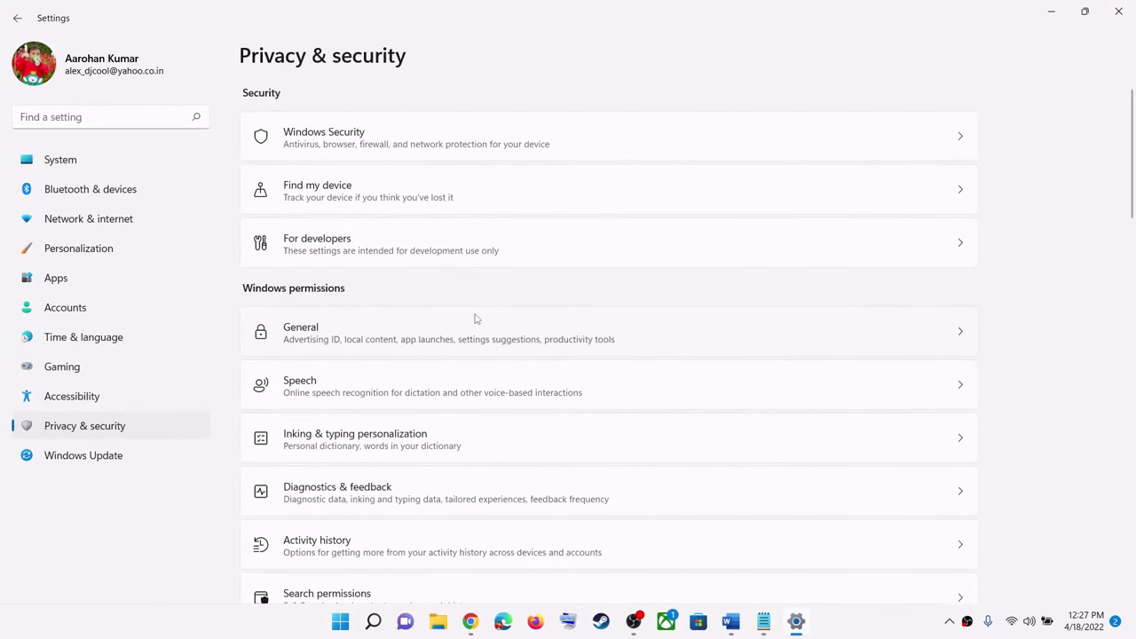
{"action": "scroll", "coordinate": [502, 436], "scroll_direction": "down", "scroll_amount": 5}
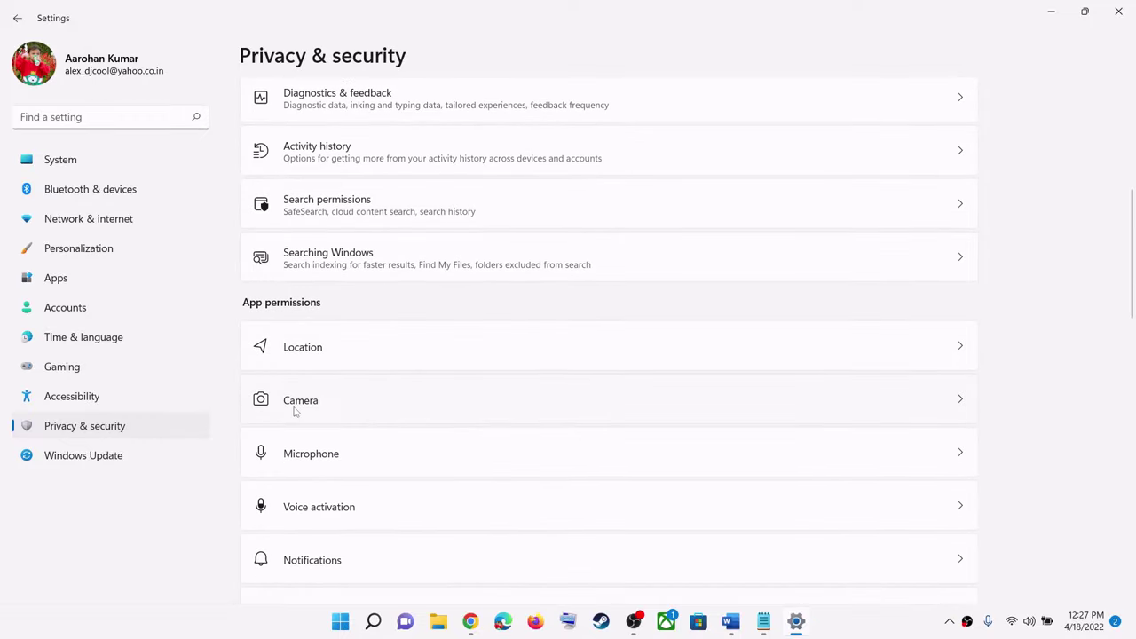
{"action": "left_click", "coordinate": [281, 404]}
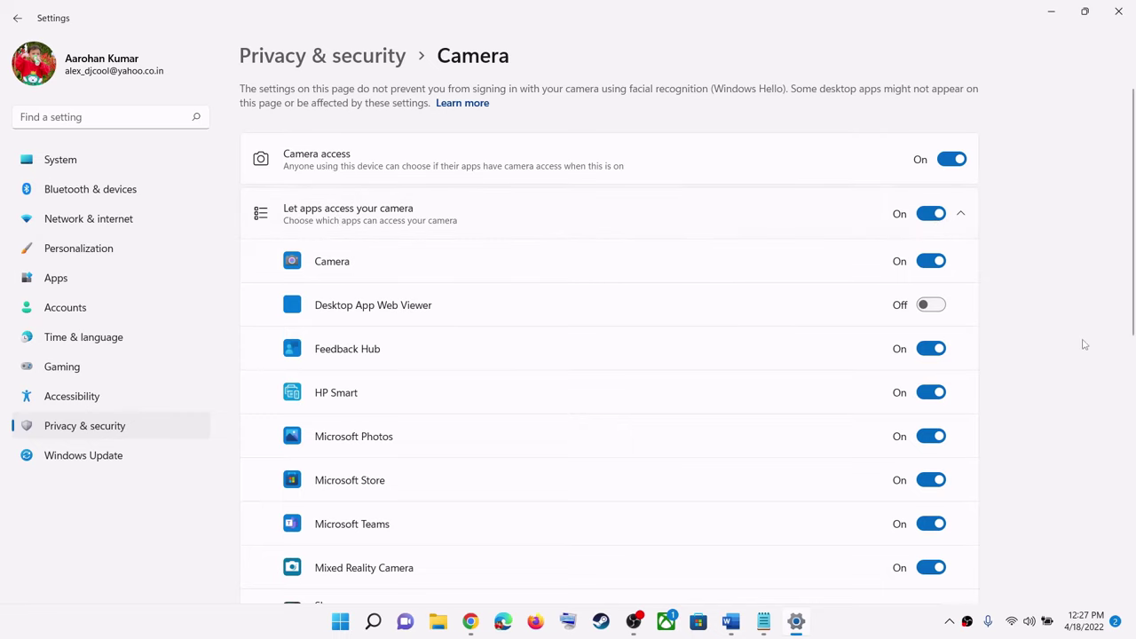
{"action": "scroll", "coordinate": [1059, 360], "scroll_direction": "down", "scroll_amount": 6}
{"action": "scroll", "coordinate": [1061, 364], "scroll_direction": "up", "scroll_amount": 10}
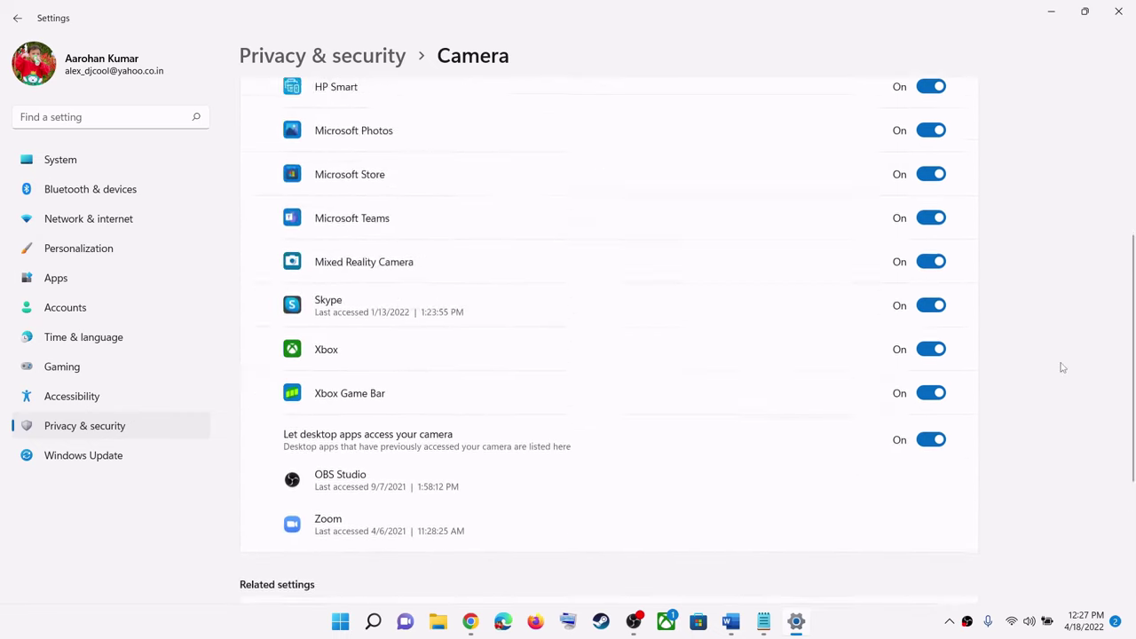
{"action": "left_click", "coordinate": [1118, 11]}
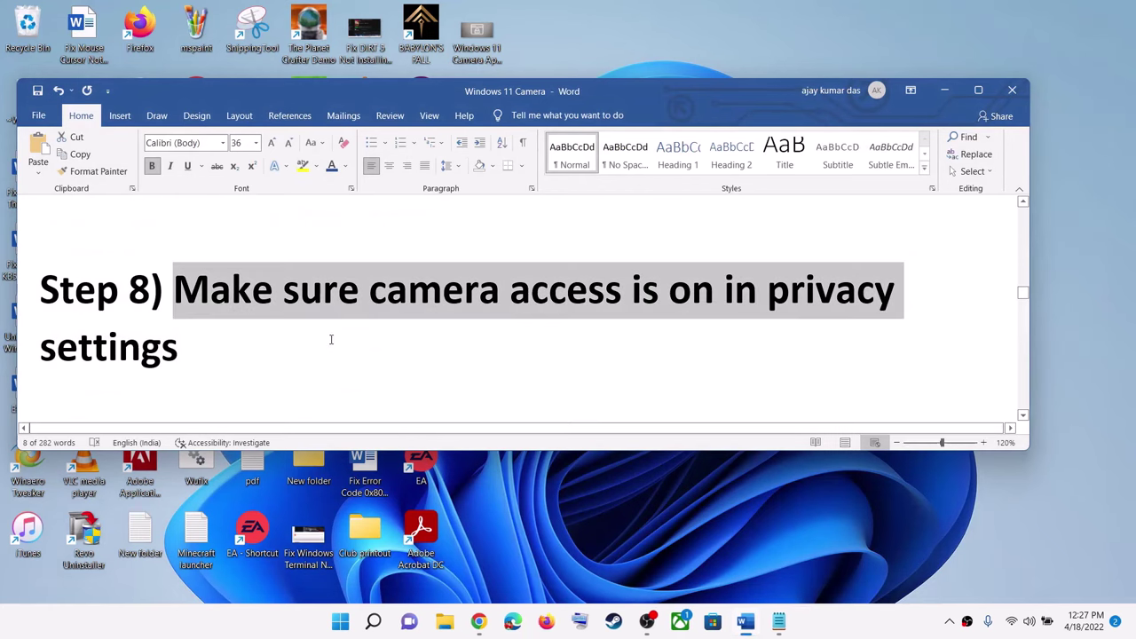
Select Step 9, Run Camera troubleshooter, and relaunch Windows Settings from Start
{"action": "scroll", "coordinate": [337, 340], "scroll_direction": "down", "scroll_amount": 3}
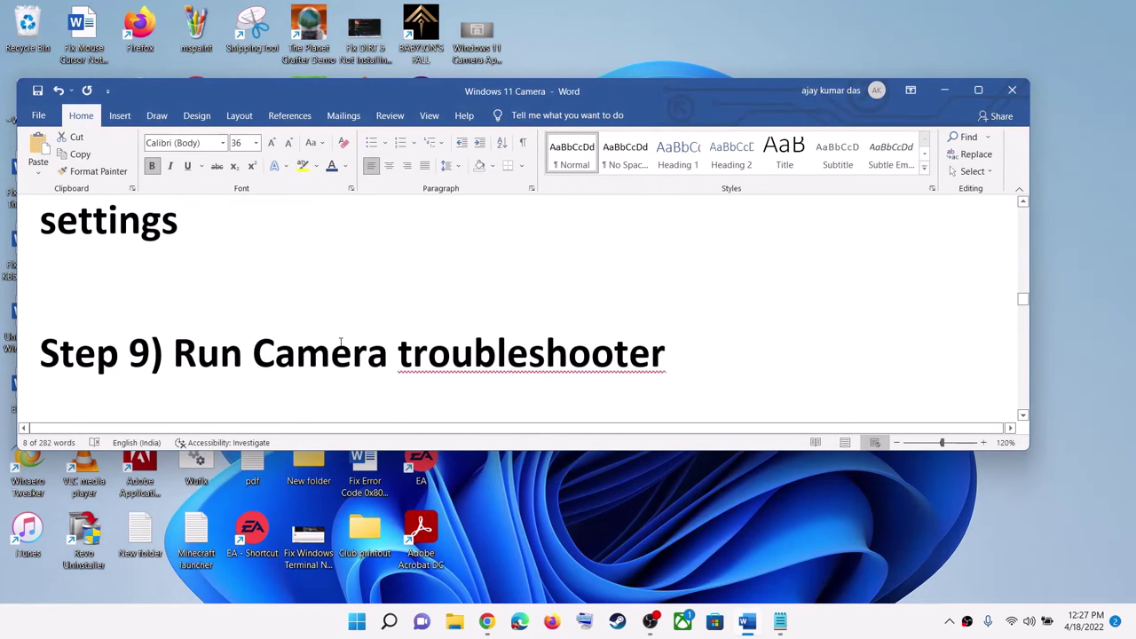
{"action": "left_click_drag", "start_coordinate": [174, 353], "coordinate": [732, 370]}
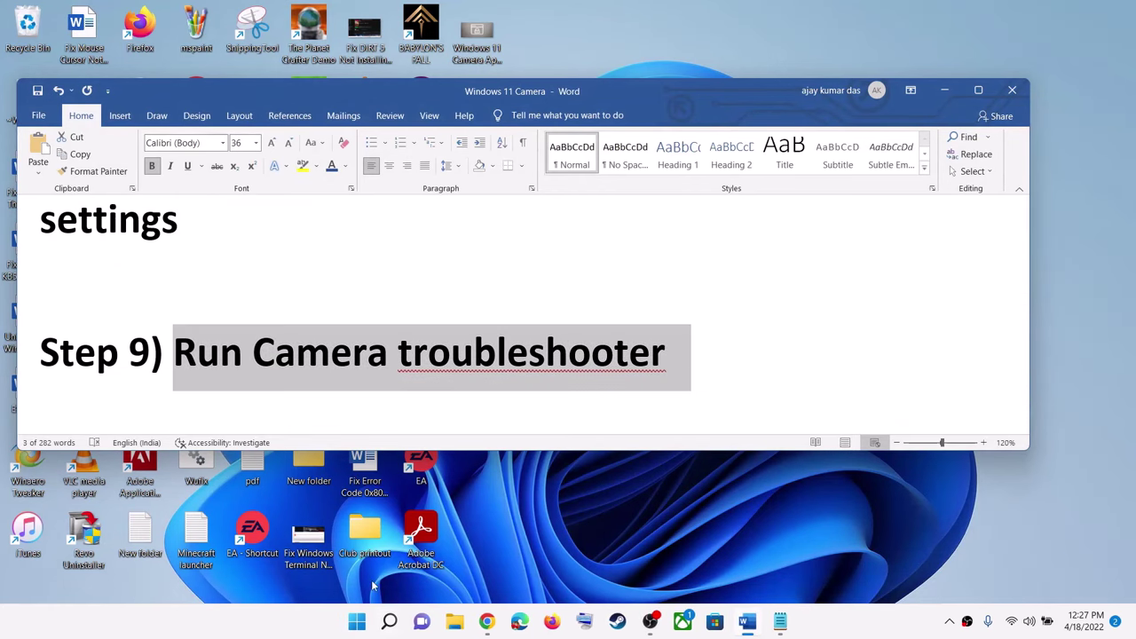
{"action": "left_click", "coordinate": [355, 625]}
{"action": "left_click", "coordinate": [524, 256]}
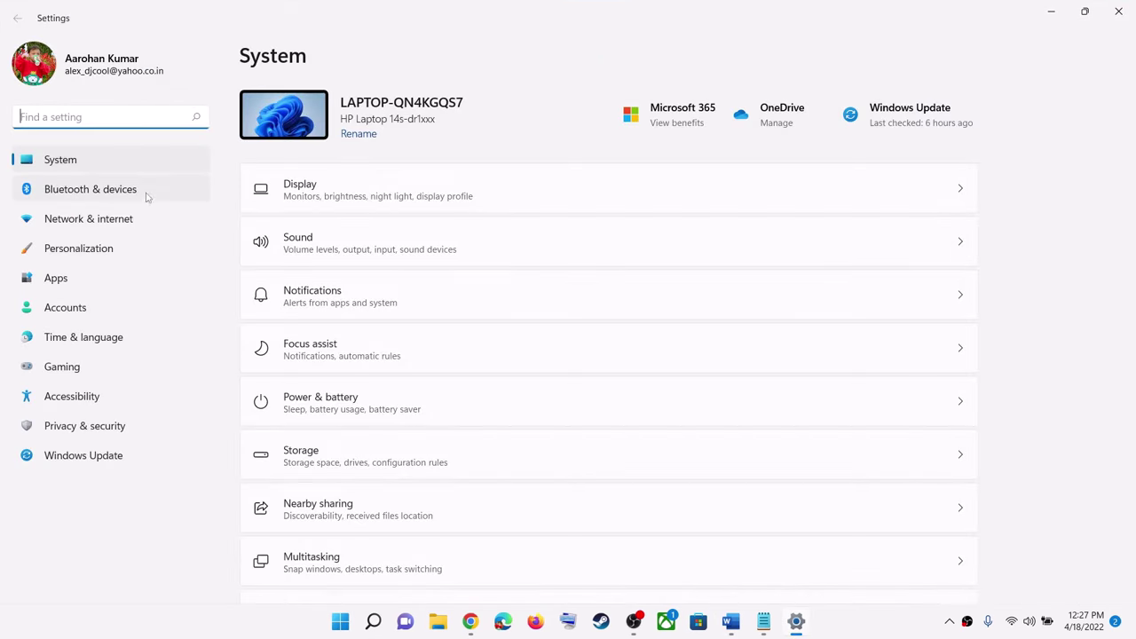
Go to Troubleshoot > Other troubleshooters in Settings
{"action": "scroll", "coordinate": [460, 329], "scroll_direction": "down", "scroll_amount": 4}
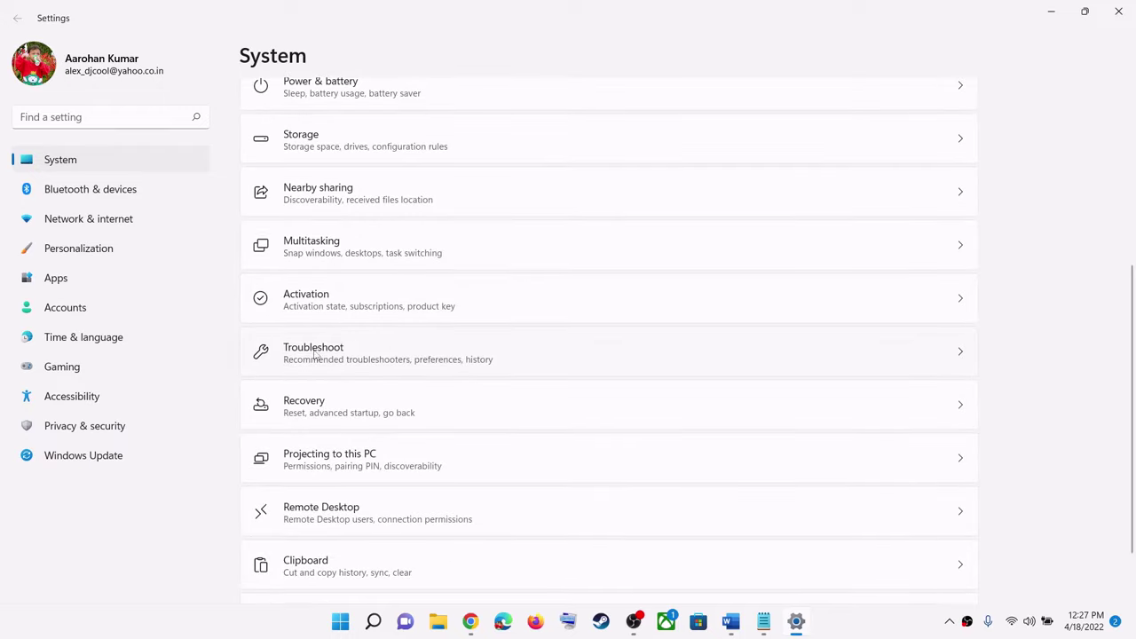
{"action": "left_click", "coordinate": [358, 360]}
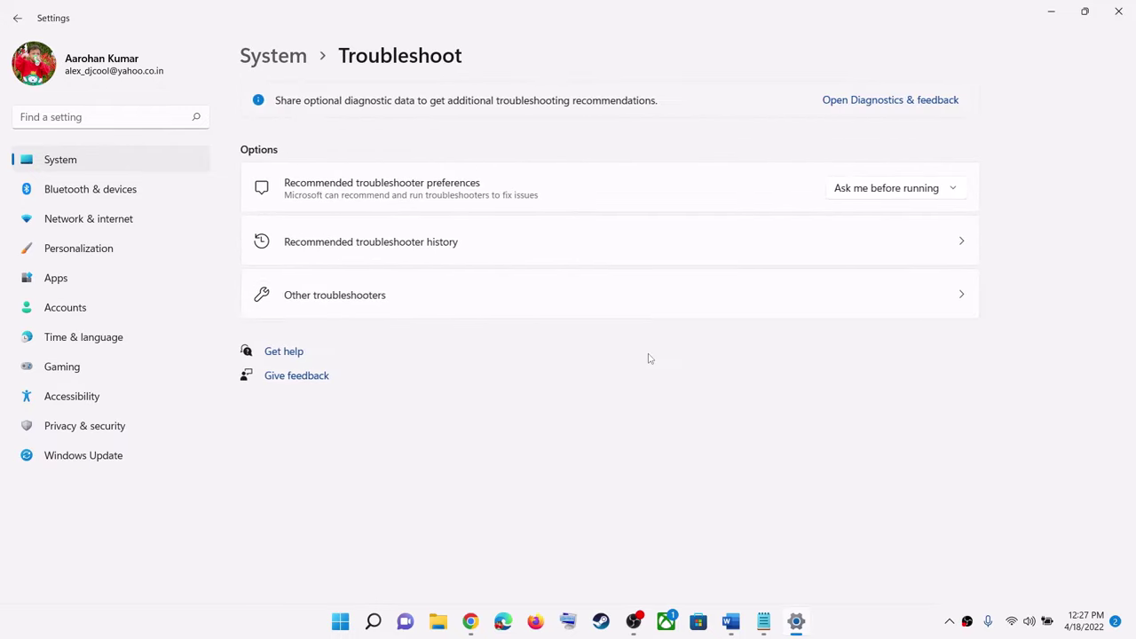
{"action": "left_click", "coordinate": [466, 309]}
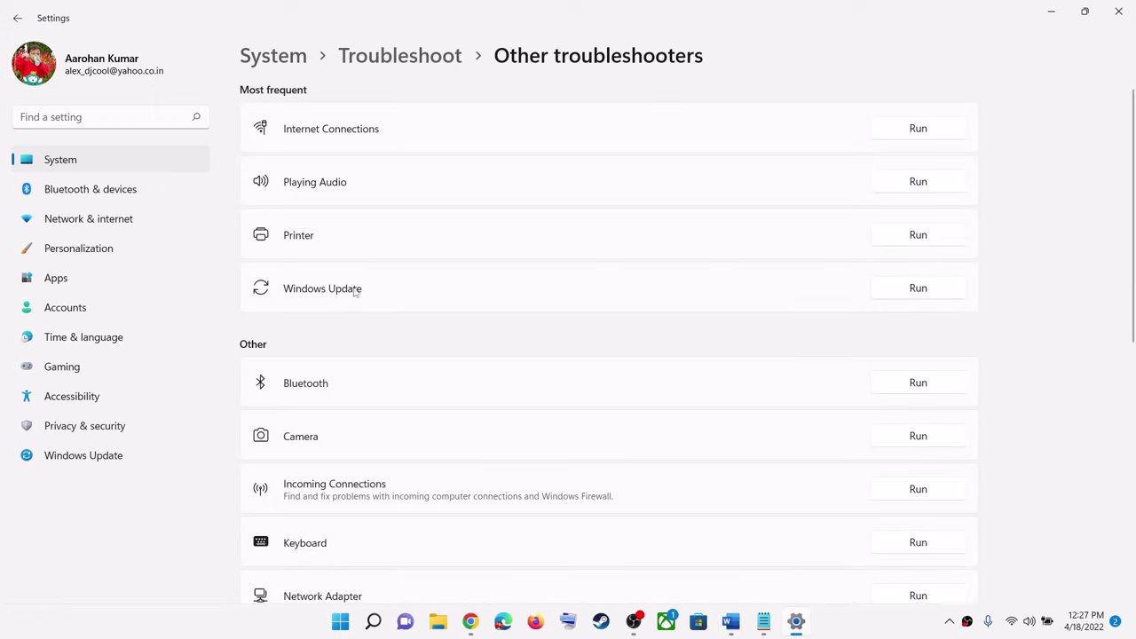
{"action": "scroll", "coordinate": [401, 339], "scroll_direction": "down", "scroll_amount": 3}
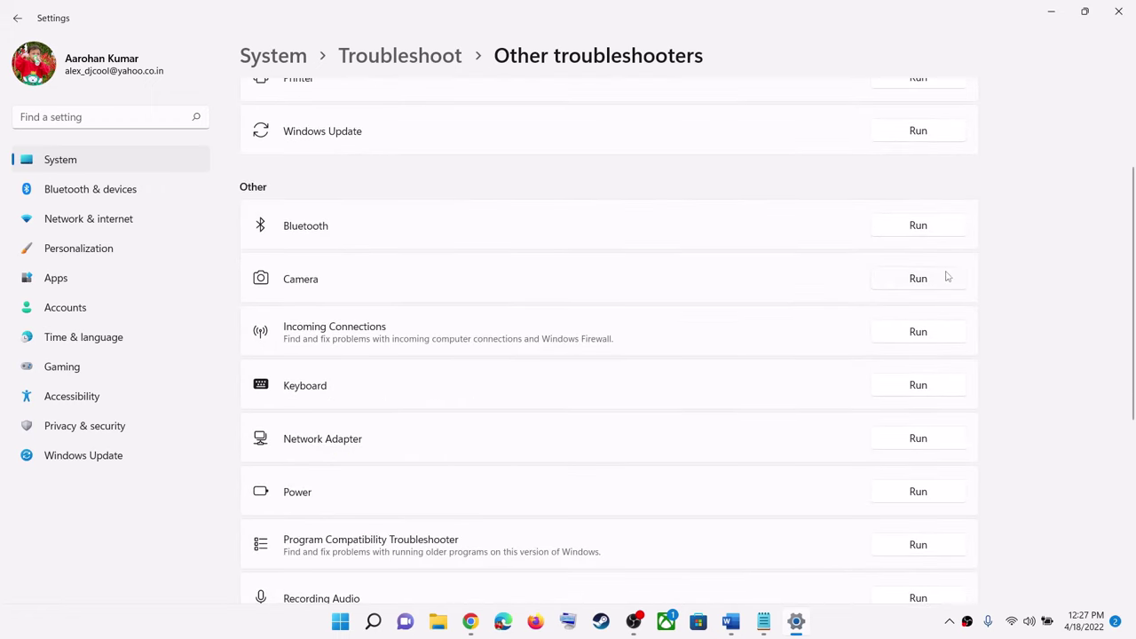
Show the Restart power option, dismiss it, close Settings and scroll Word to Step 10
{"action": "left_click", "coordinate": [348, 630]}
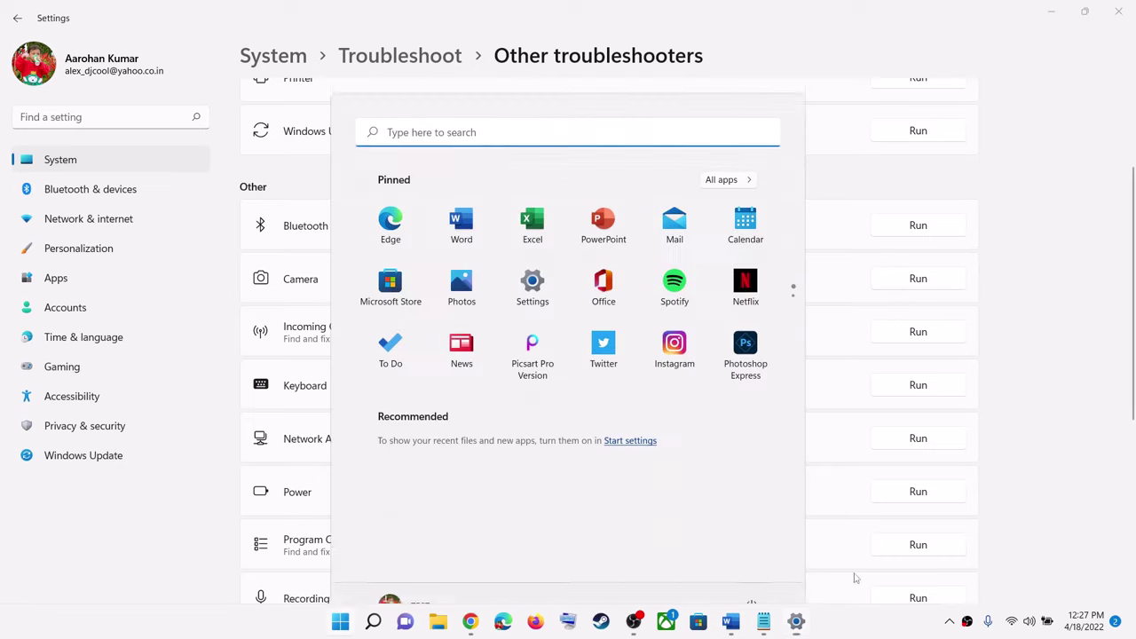
{"action": "left_click", "coordinate": [751, 571]}
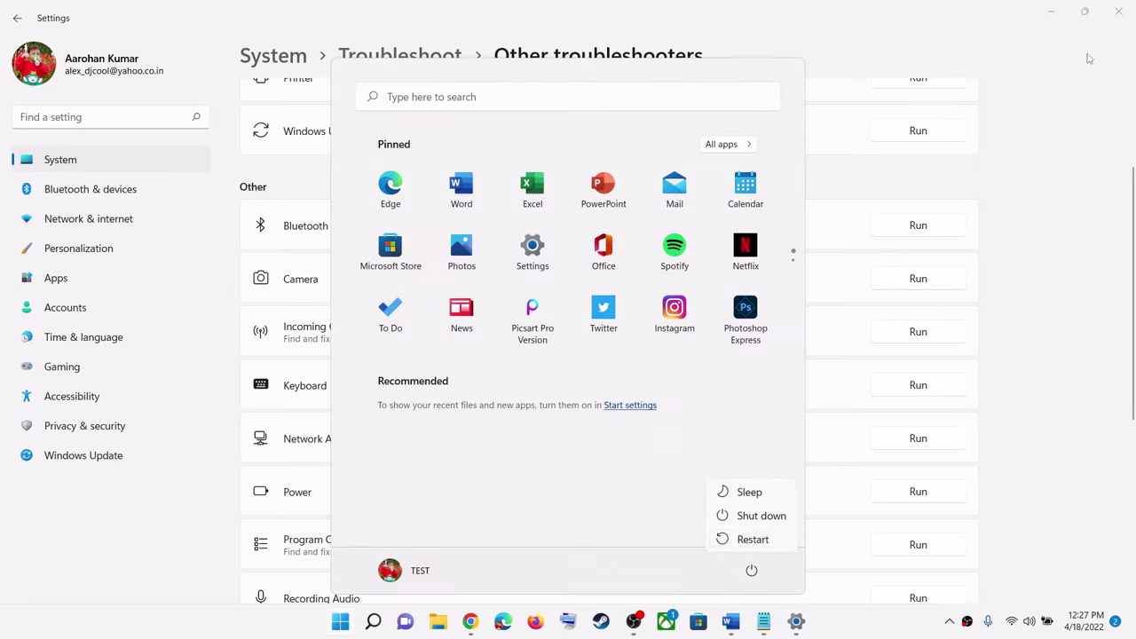
{"action": "key", "text": "Escape"}
{"action": "key", "text": "Escape"}
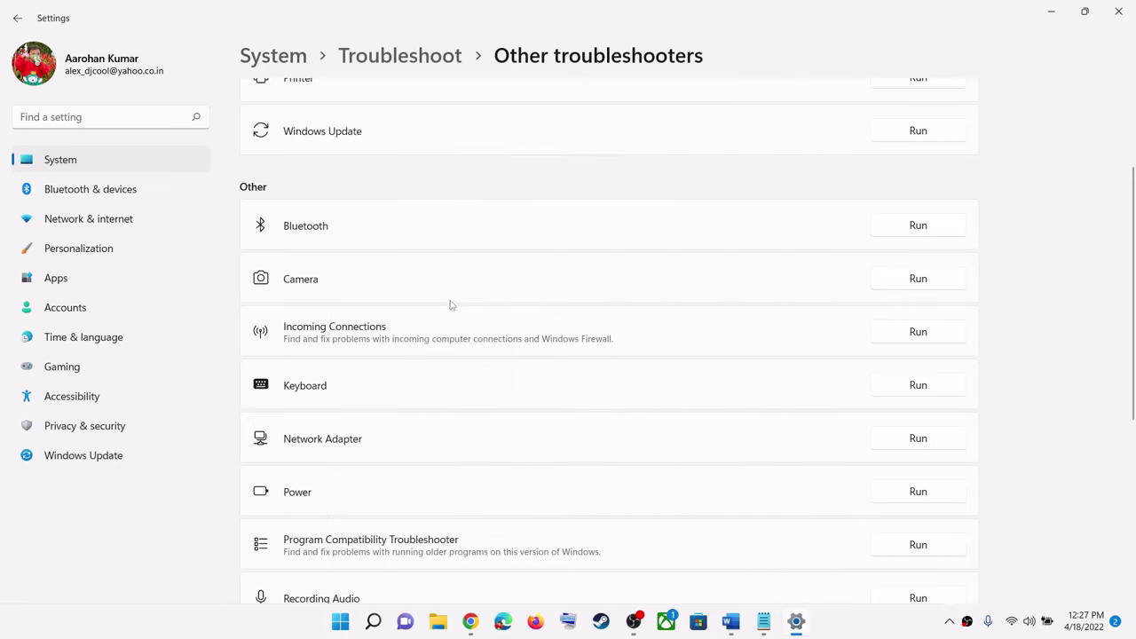
{"action": "left_click", "coordinate": [1118, 11]}
{"action": "scroll", "coordinate": [396, 297], "scroll_direction": "down", "scroll_amount": 3}
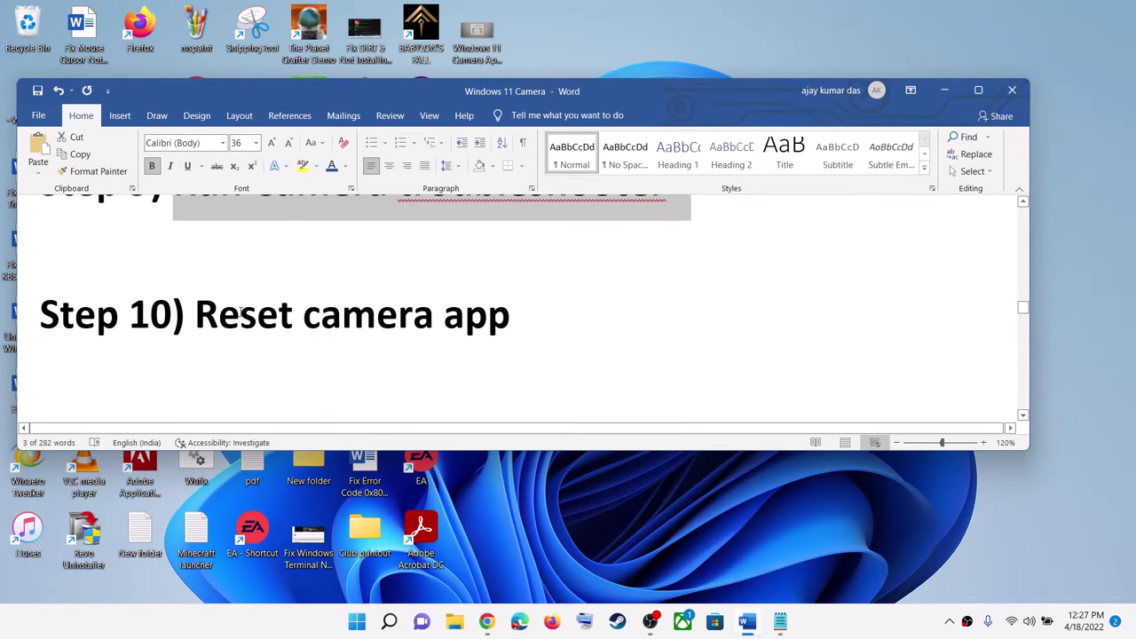
Select the 'Reset camera app' heading, search 'camera' and open the Camera app's App settings
{"action": "left_click_drag", "start_coordinate": [195, 315], "coordinate": [536, 315]}
{"action": "left_click", "coordinate": [357, 621]}
{"action": "type", "text": "camera"}
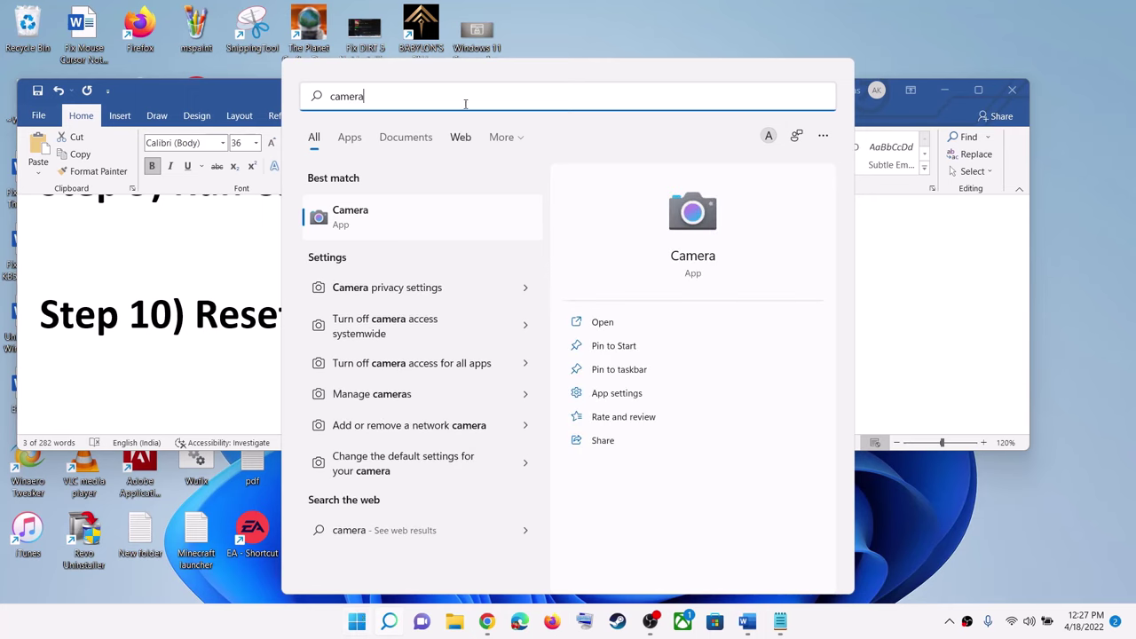
{"action": "right_click", "coordinate": [391, 223]}
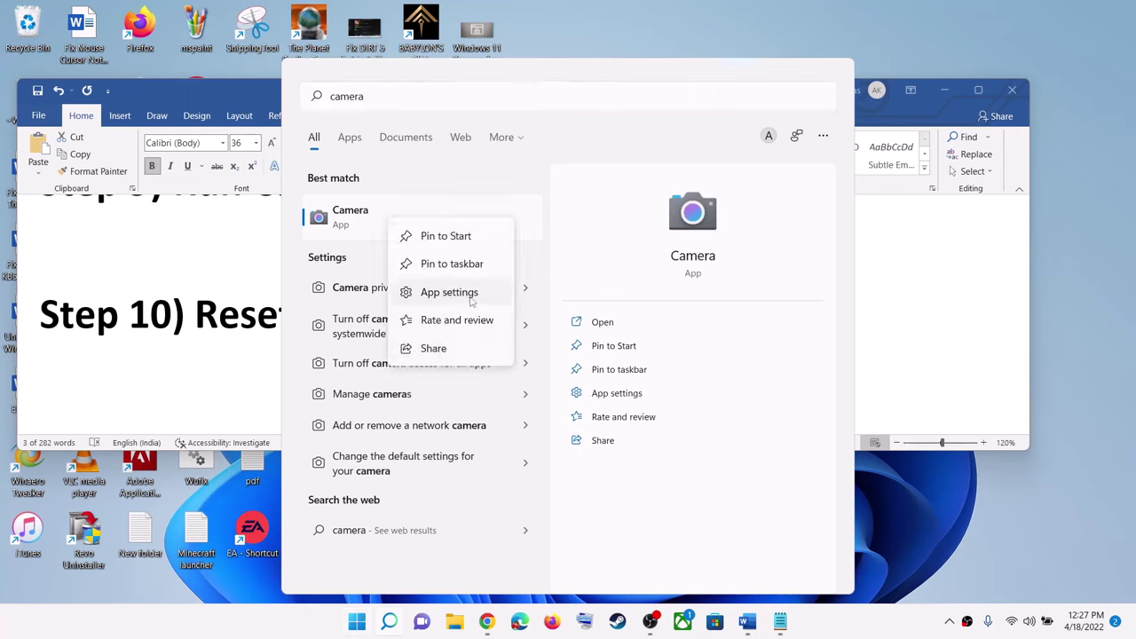
{"action": "left_click", "coordinate": [451, 296]}
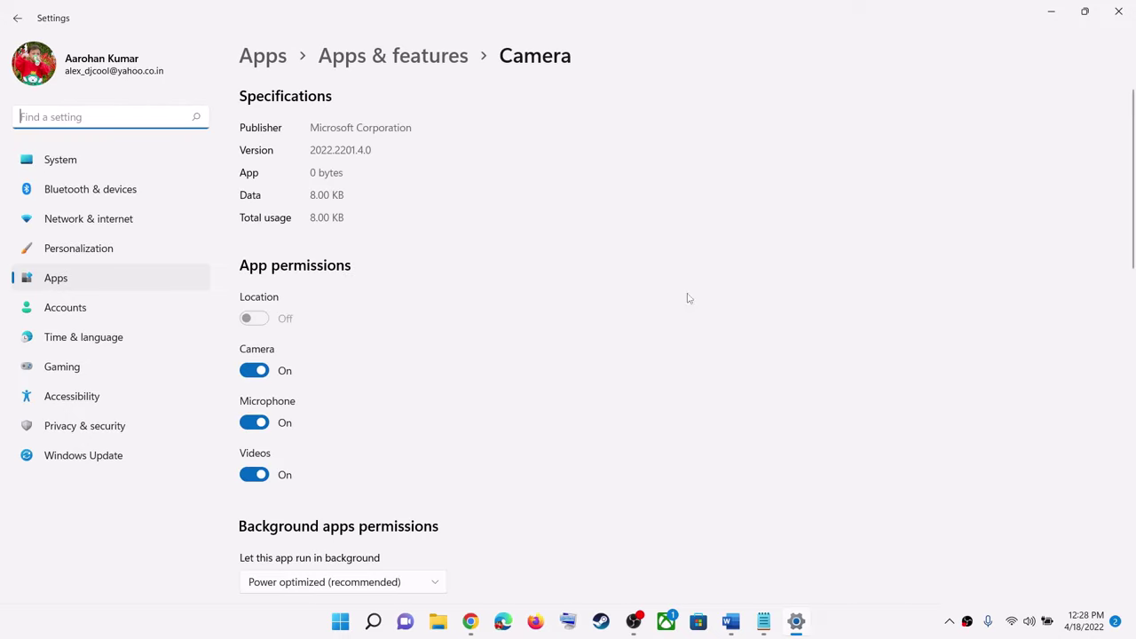
Reset the Camera app and confirm the reset
{"action": "scroll", "coordinate": [443, 370], "scroll_direction": "down", "scroll_amount": 6}
{"action": "scroll", "coordinate": [453, 369], "scroll_direction": "down", "scroll_amount": 3}
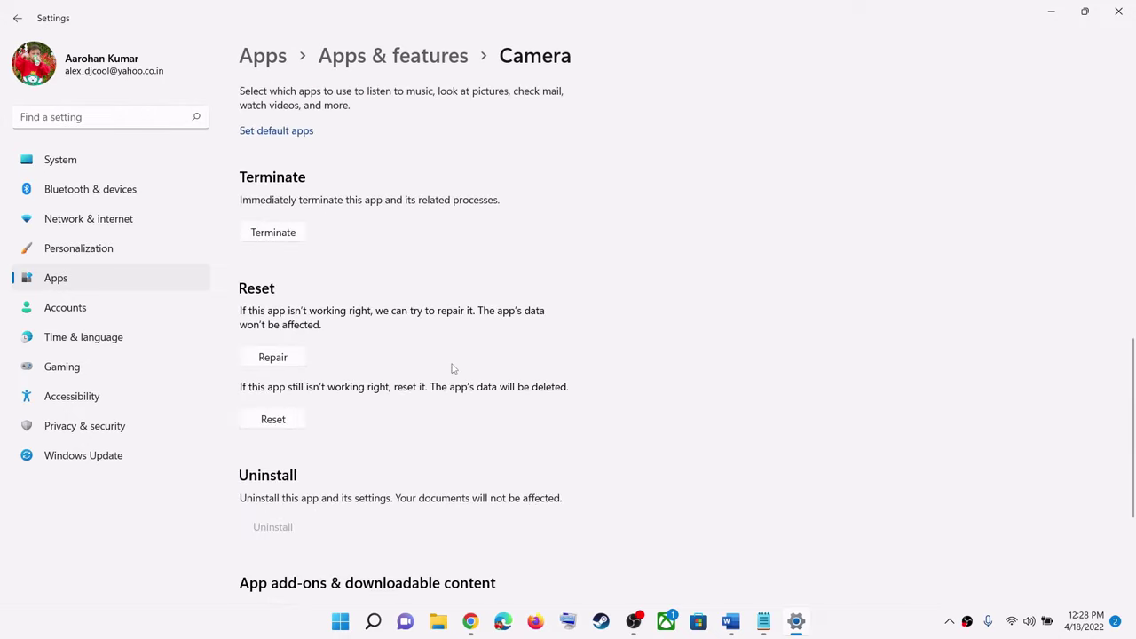
{"action": "left_click", "coordinate": [280, 425]}
{"action": "left_click", "coordinate": [346, 382]}
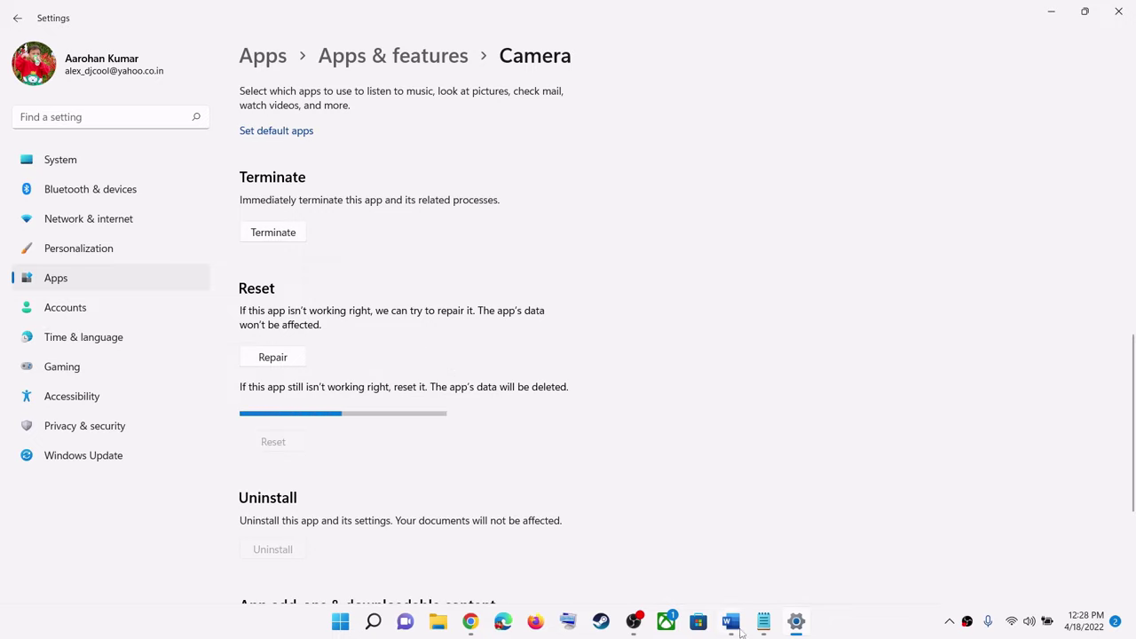
Select Step 11 in Word, minimize Word and open the Start button's quick menu
{"action": "key", "text": "alt+Tab"}
{"action": "scroll", "coordinate": [384, 342], "scroll_direction": "down", "scroll_amount": 2}
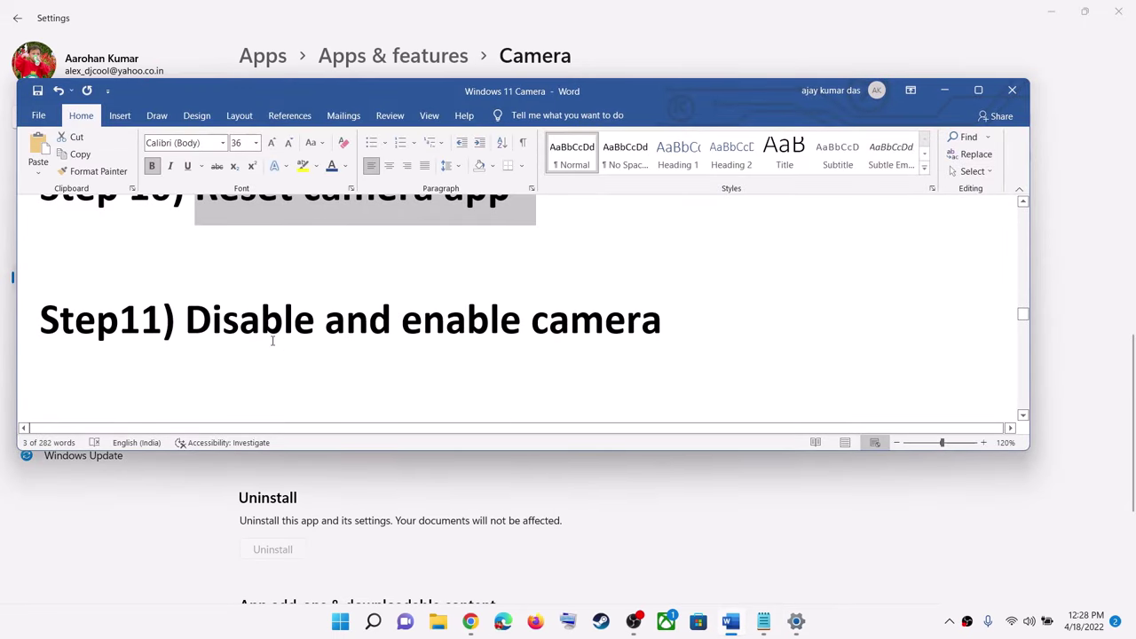
{"action": "left_click_drag", "start_coordinate": [186, 320], "coordinate": [658, 312]}
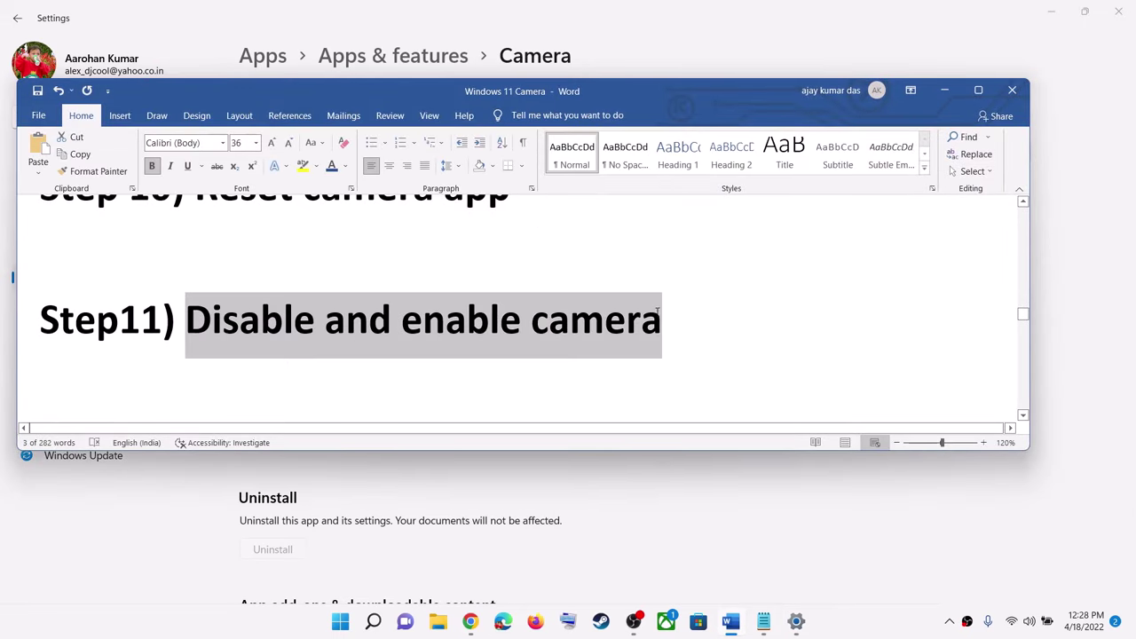
{"action": "left_click", "coordinate": [944, 89]}
{"action": "right_click", "coordinate": [346, 627]}
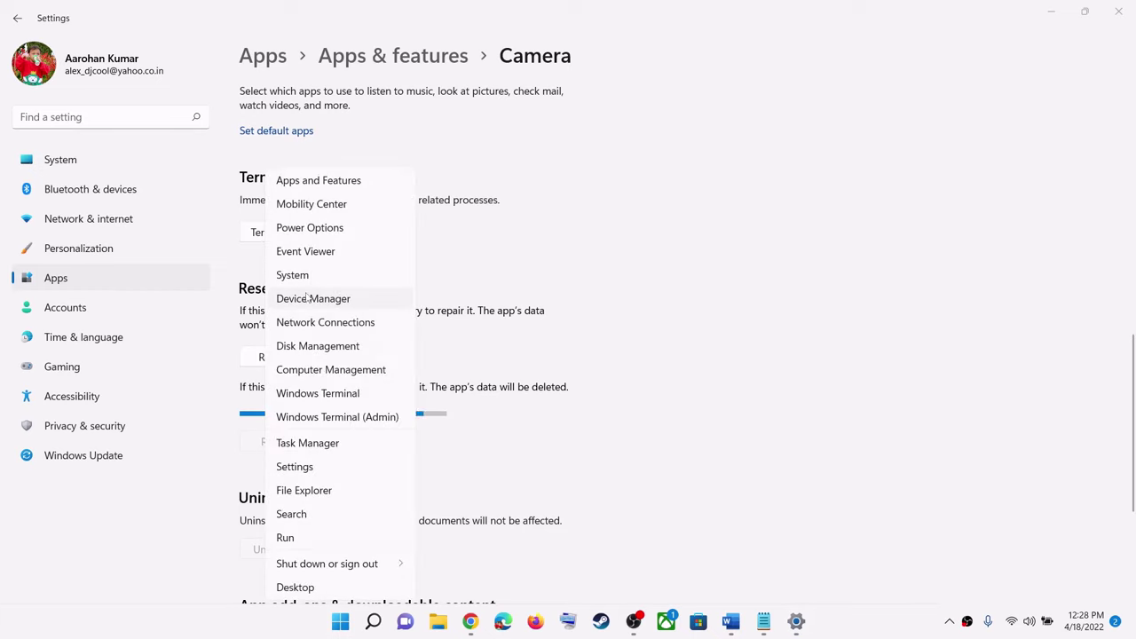
Open Device Manager, expand Cameras and select the HP TrueVision HD Camera
{"action": "left_click", "coordinate": [319, 302]}
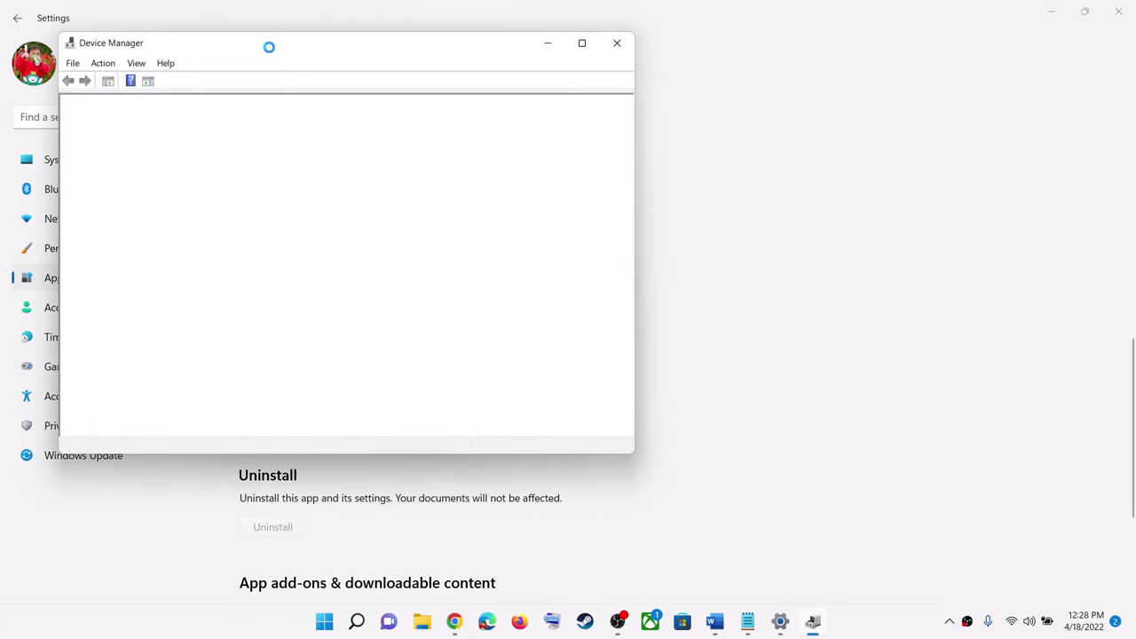
{"action": "left_click_drag", "start_coordinate": [271, 45], "coordinate": [476, 67]}
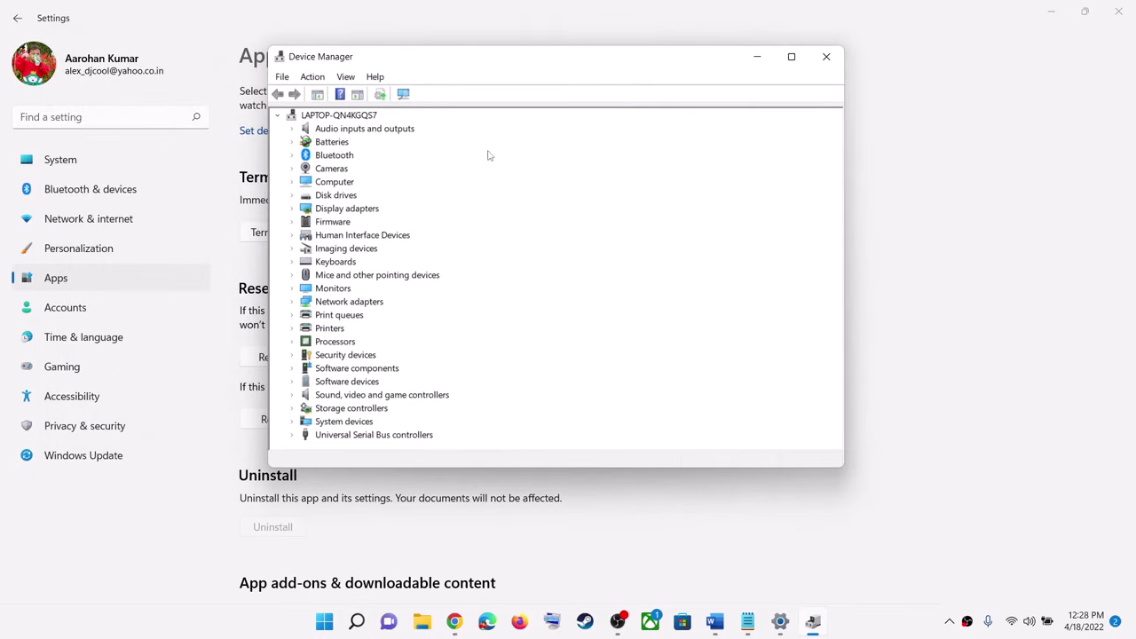
{"action": "left_click", "coordinate": [349, 249]}
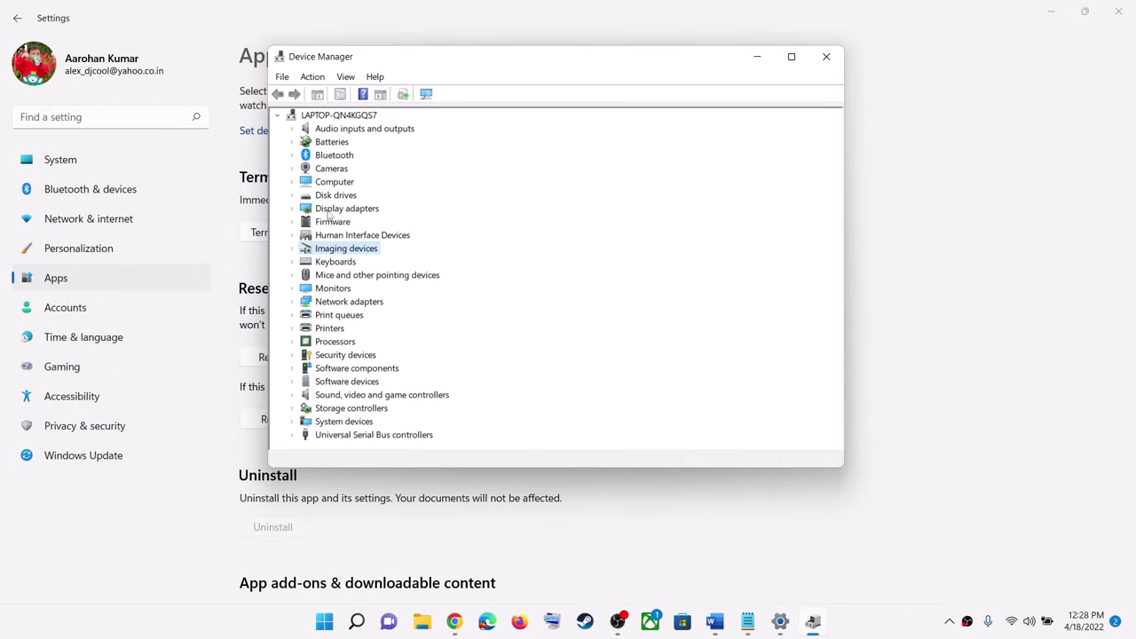
{"action": "left_click", "coordinate": [292, 169]}
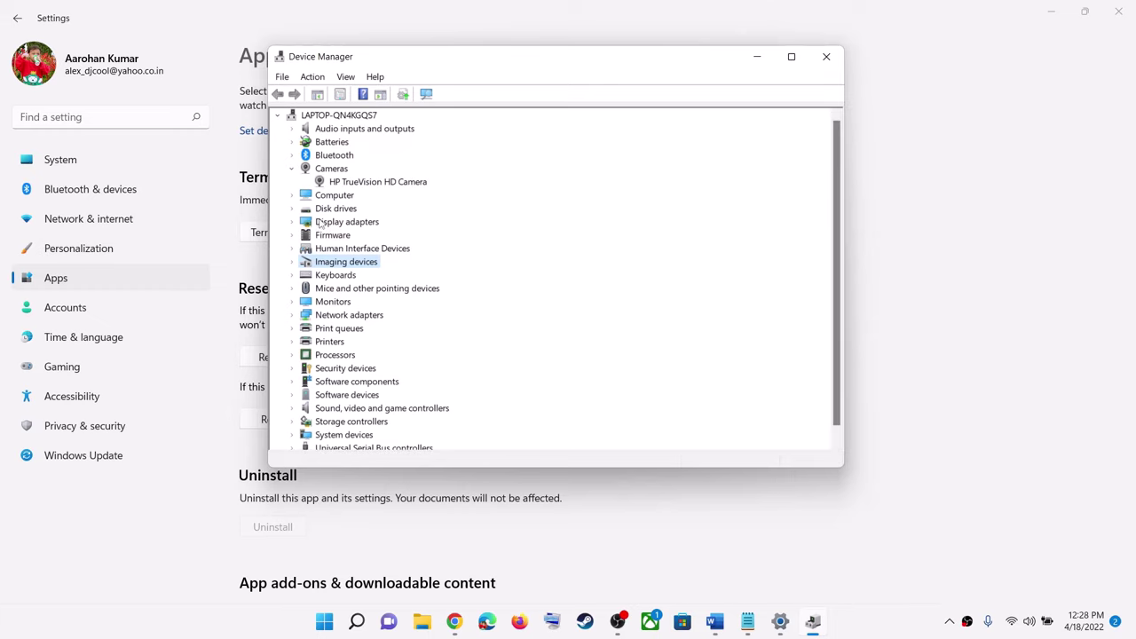
{"action": "left_click", "coordinate": [292, 262]}
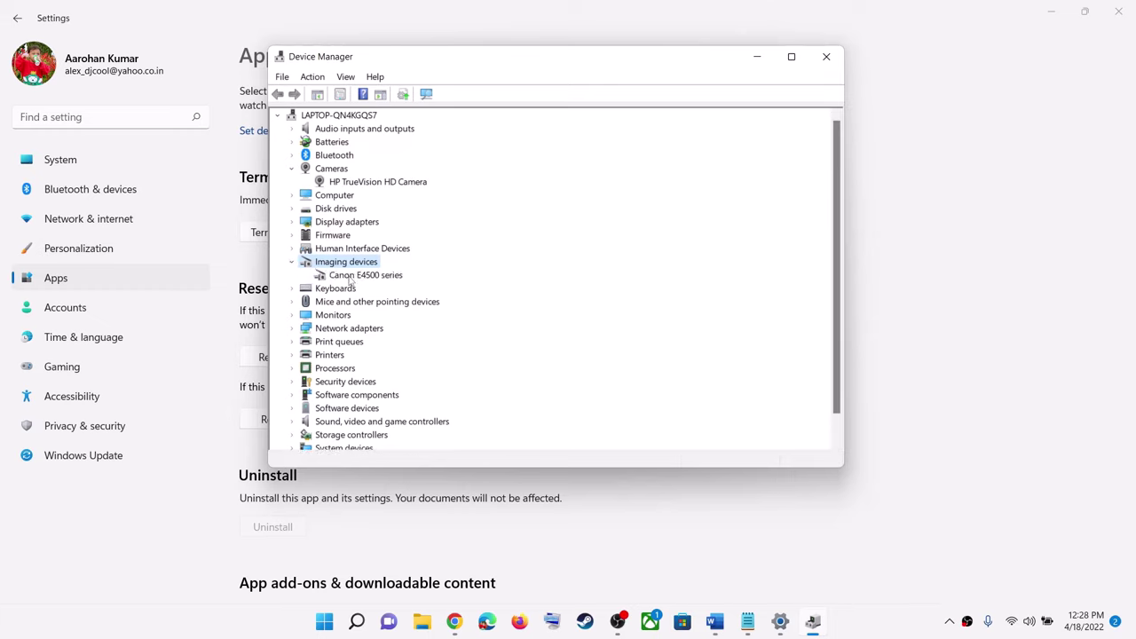
{"action": "left_click", "coordinate": [378, 182]}
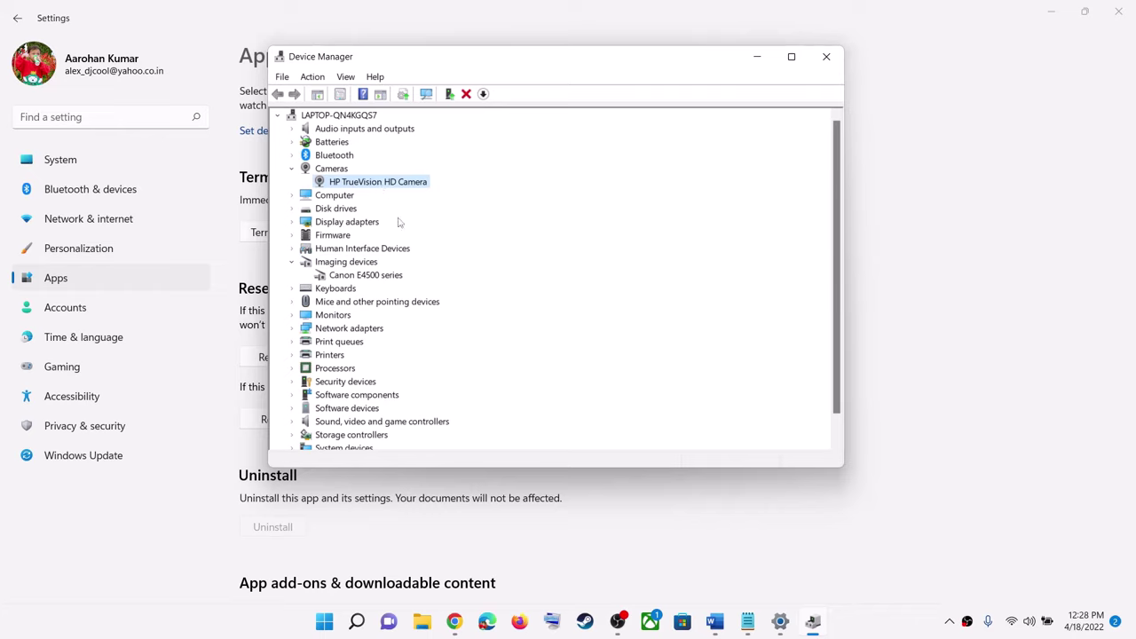
{"action": "left_click", "coordinate": [292, 261]}
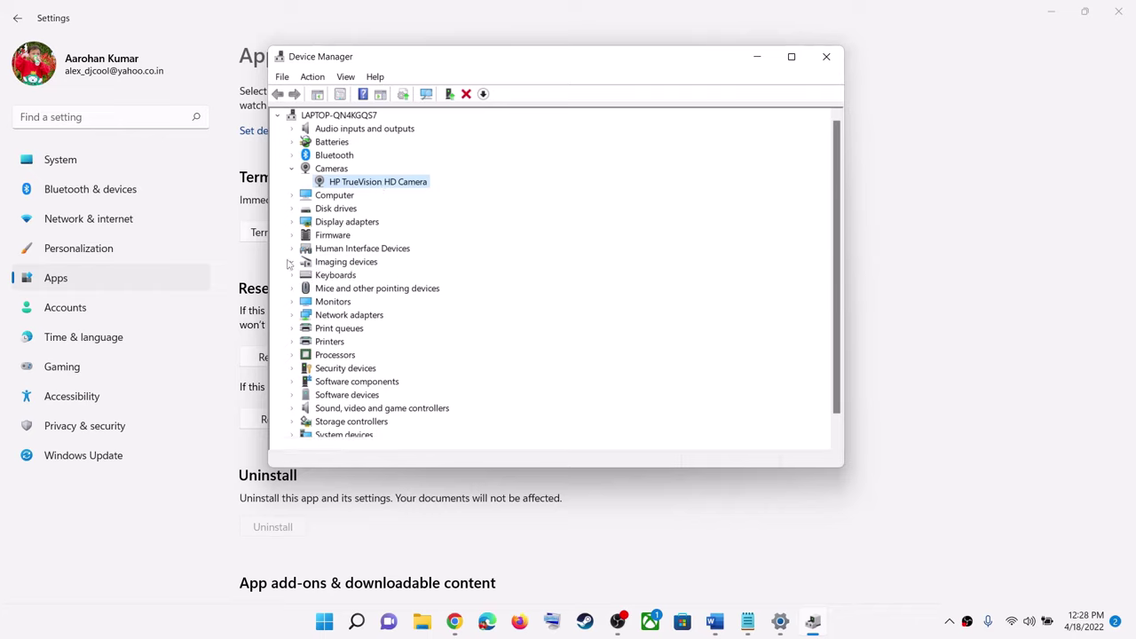
{"action": "left_click", "coordinate": [292, 262]}
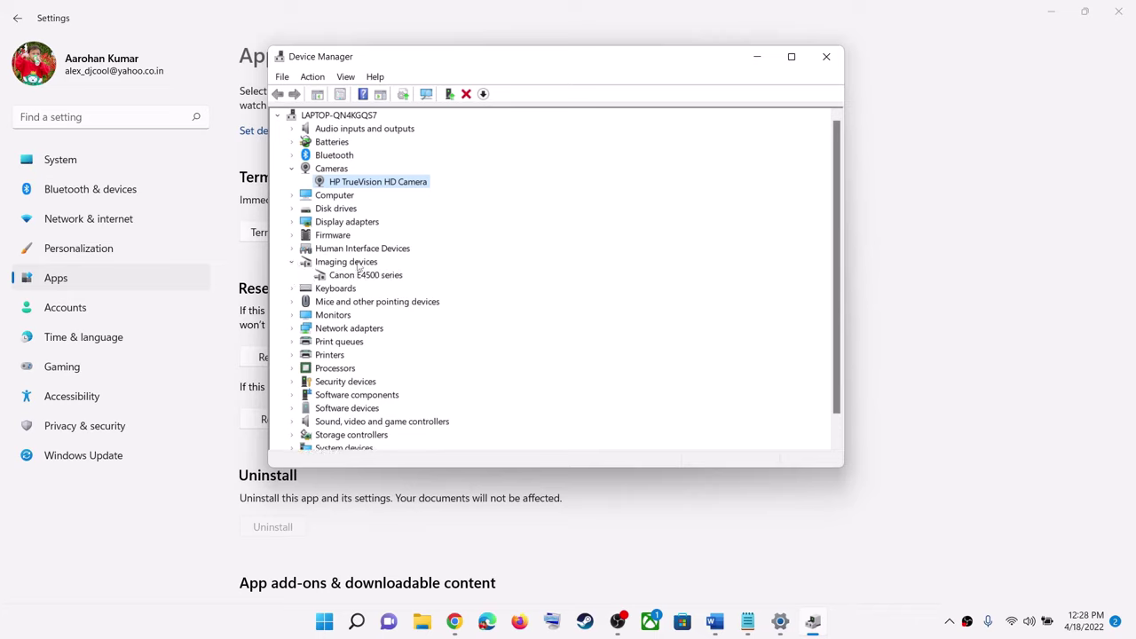
{"action": "left_click", "coordinate": [292, 263]}
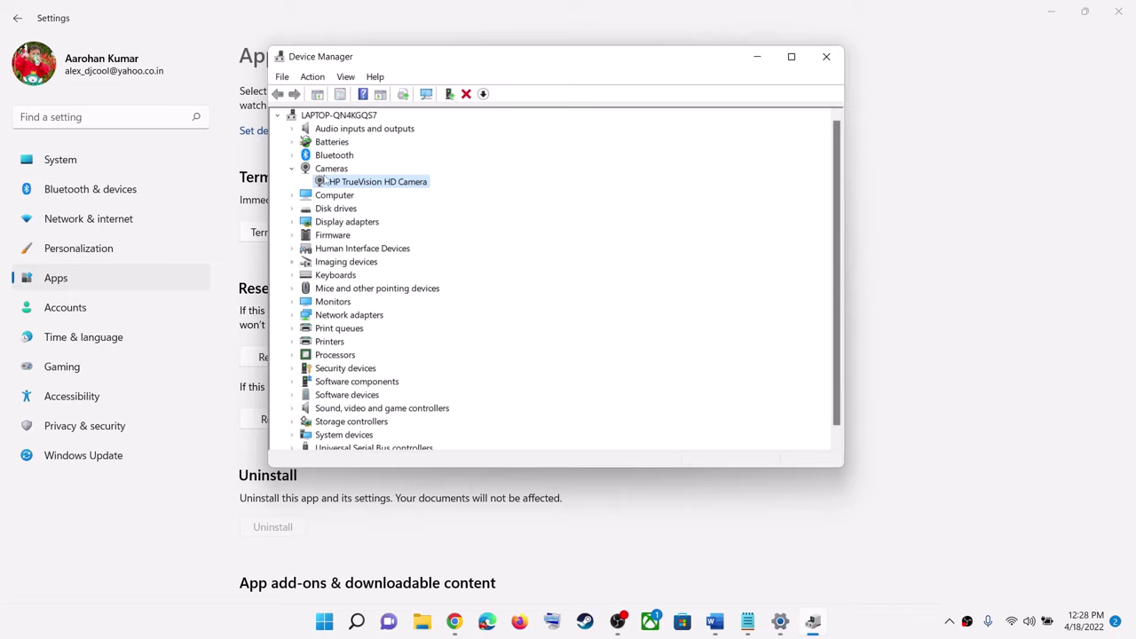
Disable then re-enable the HP TrueVision HD Camera, and close Device Manager and Camera settings
{"action": "right_click", "coordinate": [381, 187]}
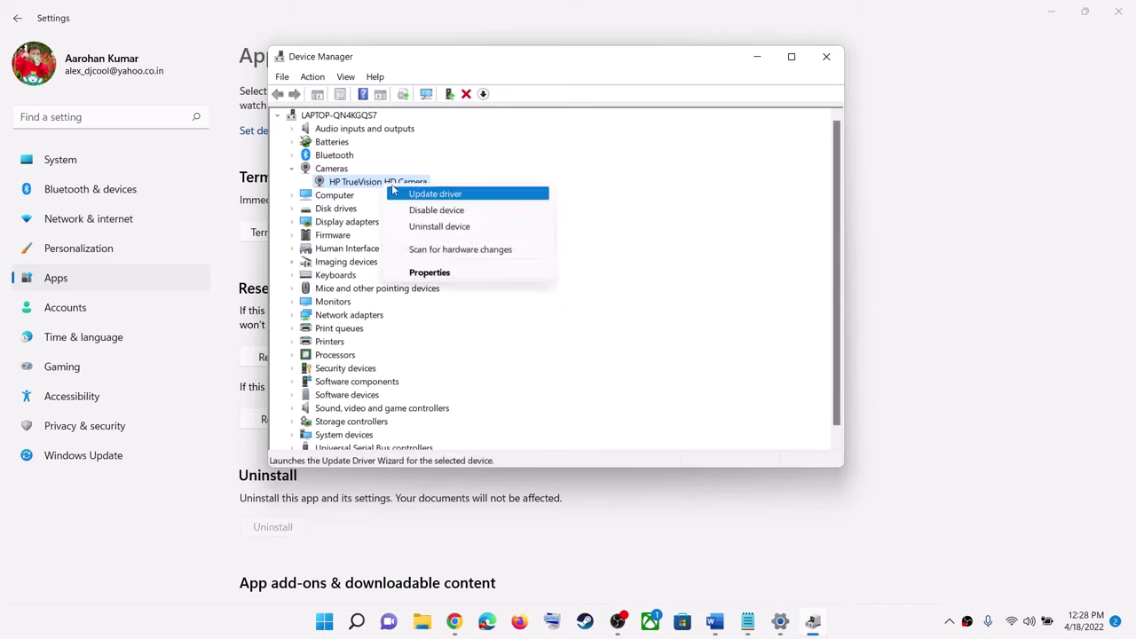
{"action": "left_click", "coordinate": [455, 211]}
{"action": "left_click", "coordinate": [618, 334]}
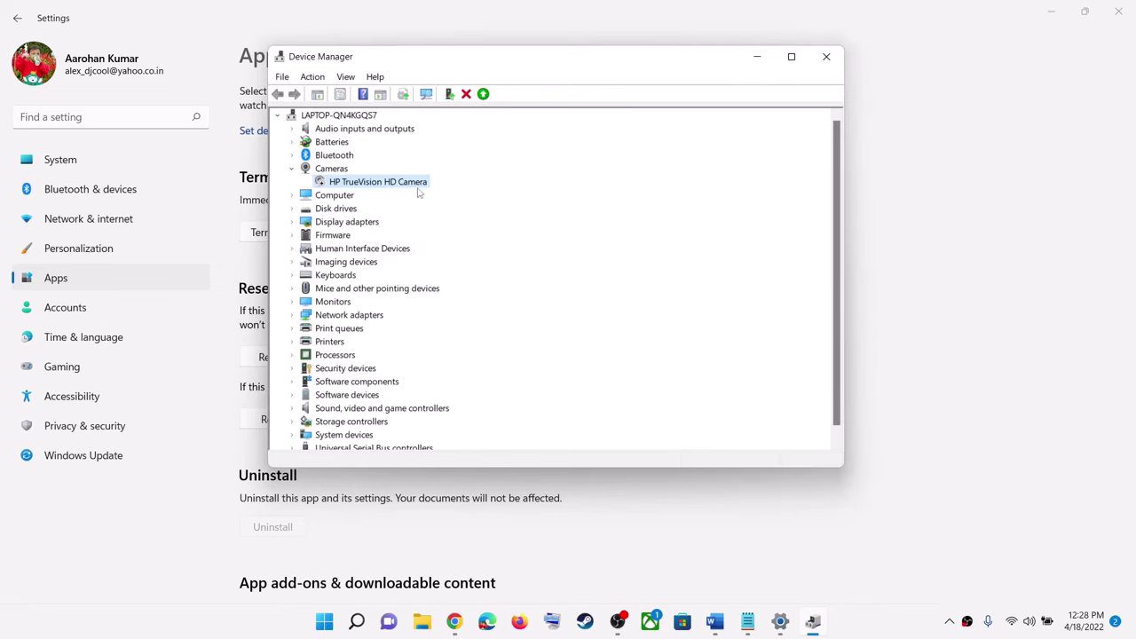
{"action": "right_click", "coordinate": [364, 182]}
{"action": "left_click", "coordinate": [417, 209]}
{"action": "left_click", "coordinate": [826, 56]}
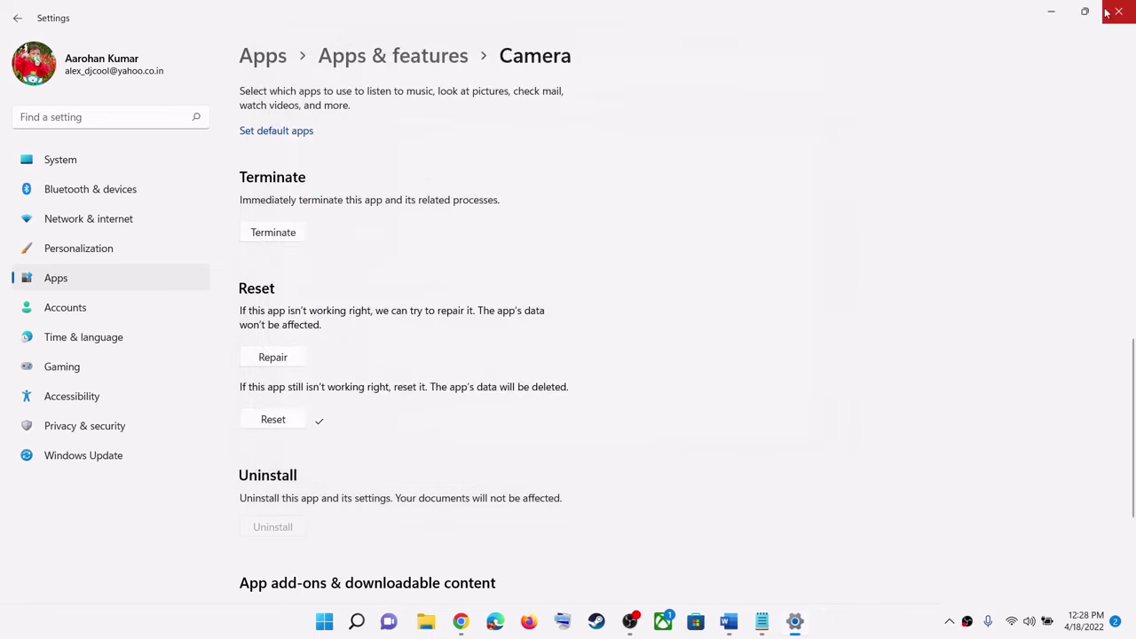
{"action": "left_click", "coordinate": [1108, 16]}
Bring Word back and highlight 'antivirus program' and 'Camera and browser' in Step 12
{"action": "left_click", "coordinate": [746, 621]}
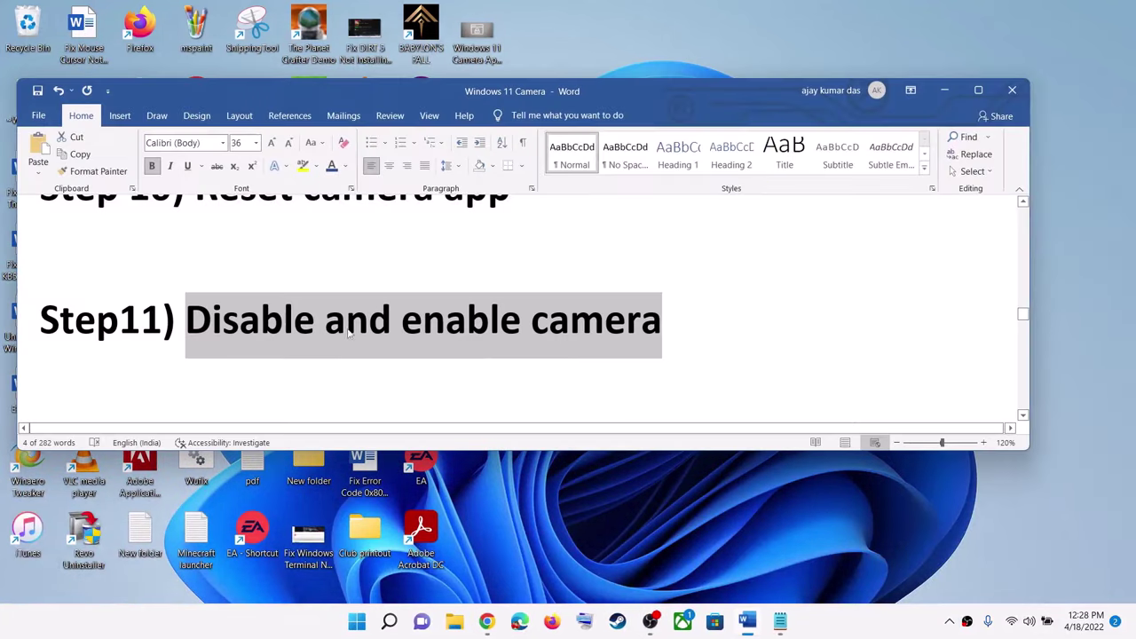
{"action": "scroll", "coordinate": [330, 345], "scroll_direction": "down", "scroll_amount": 2}
{"action": "scroll", "coordinate": [330, 345], "scroll_direction": "down", "scroll_amount": 1}
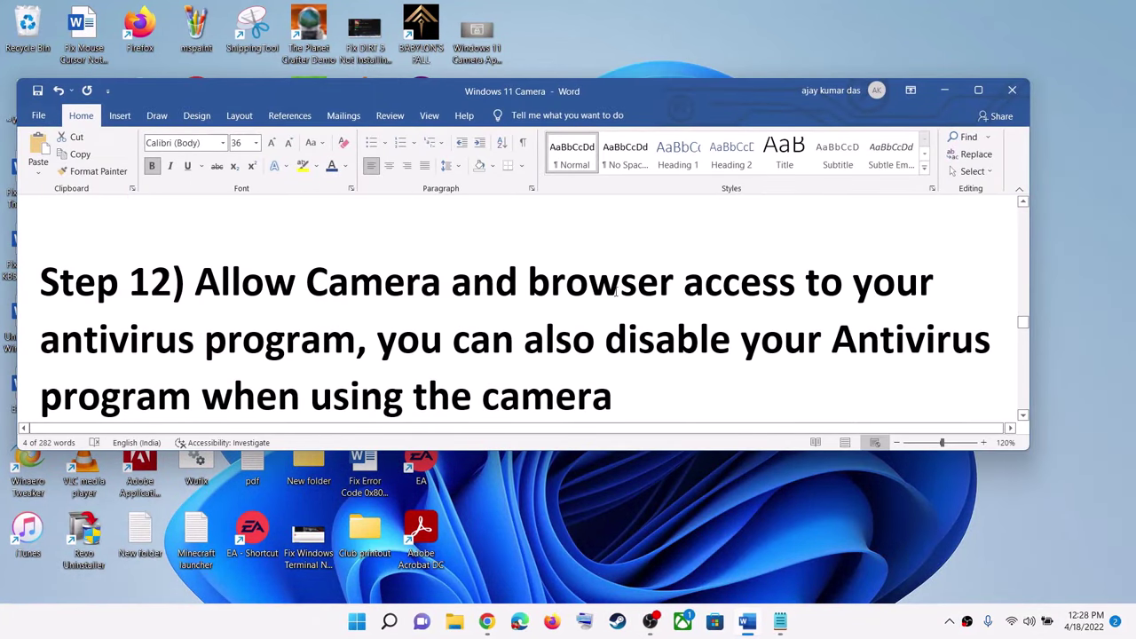
{"action": "left_click_drag", "start_coordinate": [617, 293], "coordinate": [368, 346]}
{"action": "left_click", "coordinate": [145, 360]}
{"action": "left_click_drag", "start_coordinate": [142, 346], "coordinate": [357, 346]}
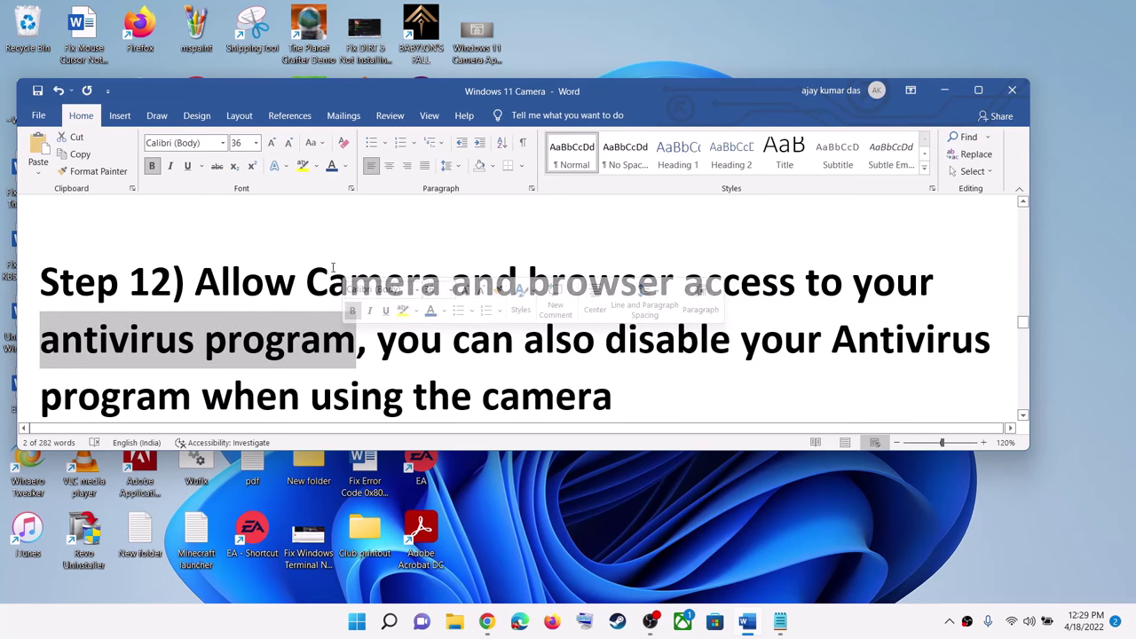
{"action": "left_click_drag", "start_coordinate": [308, 282], "coordinate": [684, 284]}
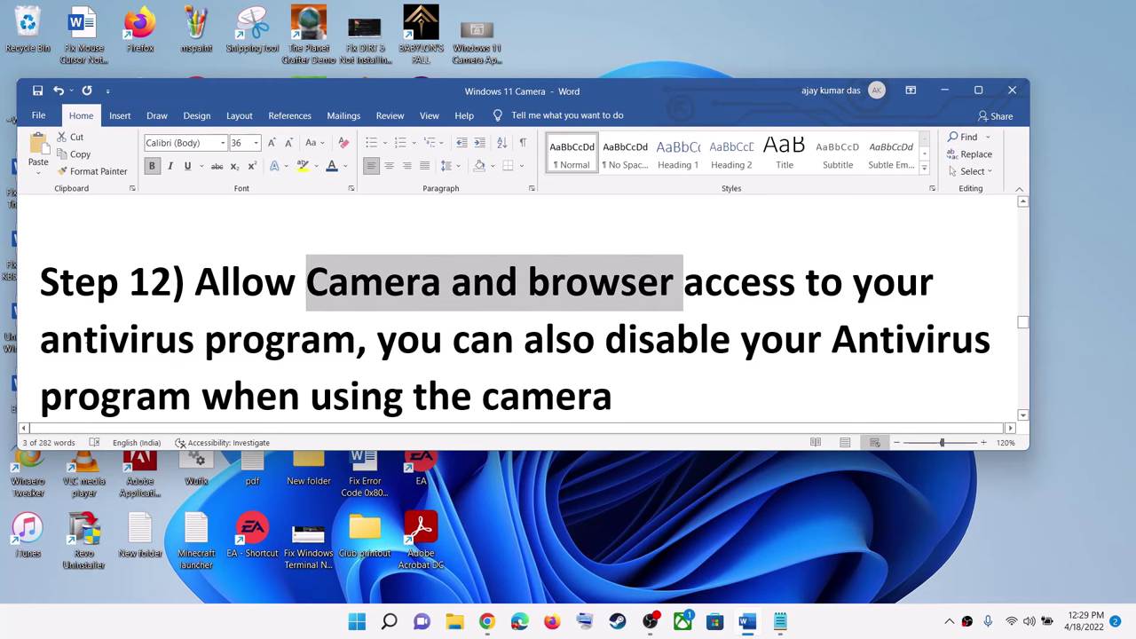
{"action": "left_click_drag", "start_coordinate": [41, 341], "coordinate": [397, 341]}
{"action": "left_click_drag", "start_coordinate": [195, 282], "coordinate": [357, 342]}
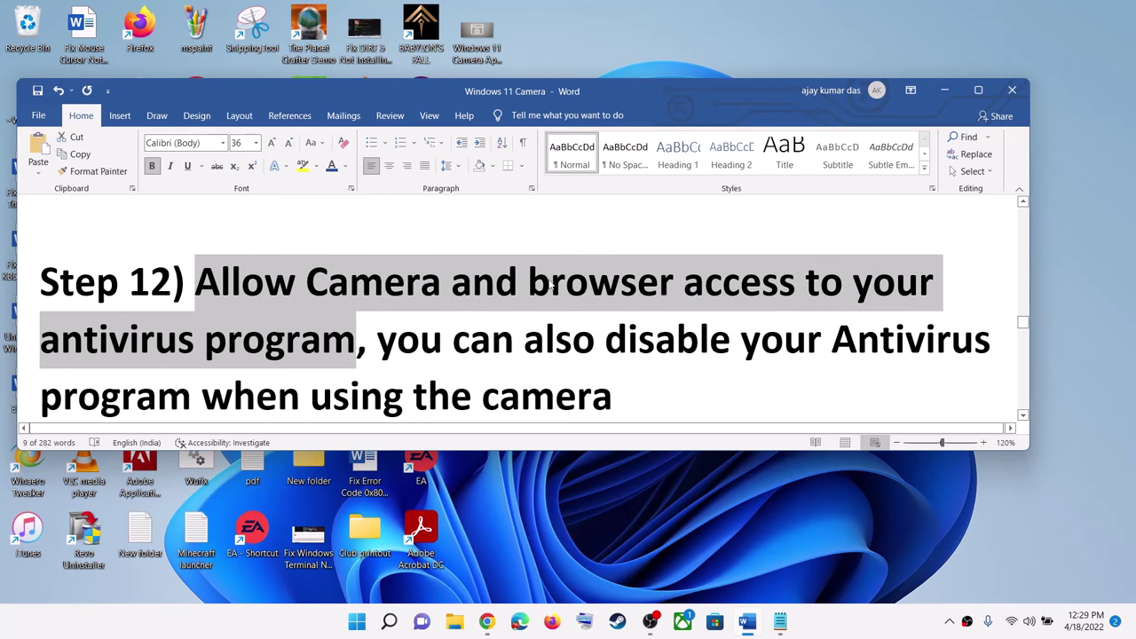
Highlight the word 'camera' and nearby words in the Step 12 sentence
{"action": "scroll", "coordinate": [455, 313], "scroll_direction": "down", "scroll_amount": 1}
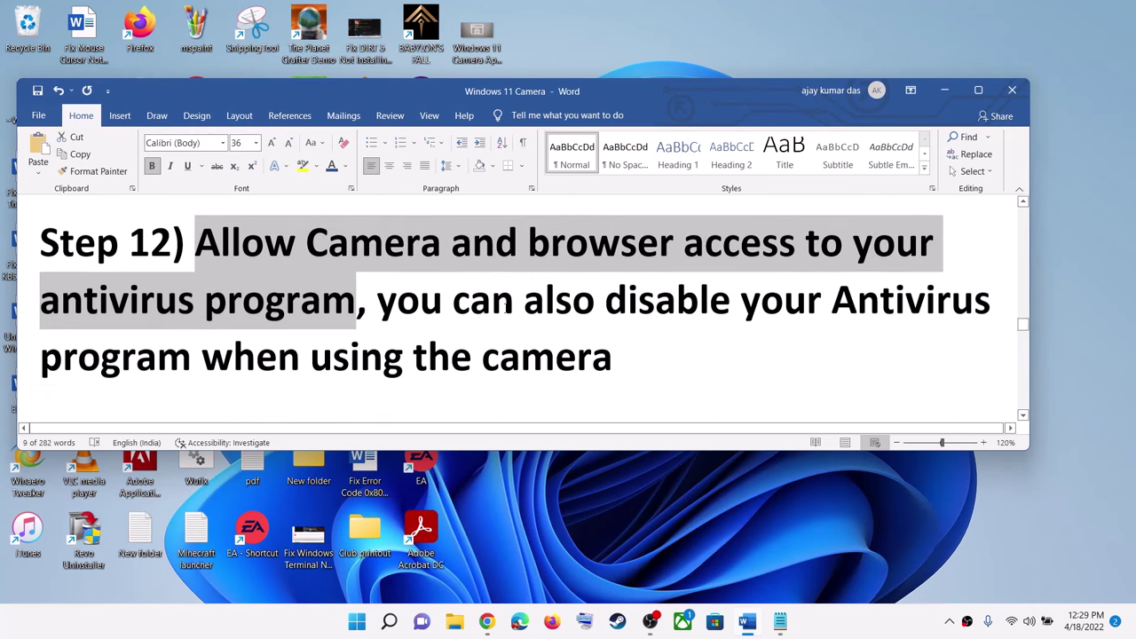
{"action": "left_click_drag", "start_coordinate": [378, 297], "coordinate": [481, 359]}
{"action": "left_click", "coordinate": [621, 360]}
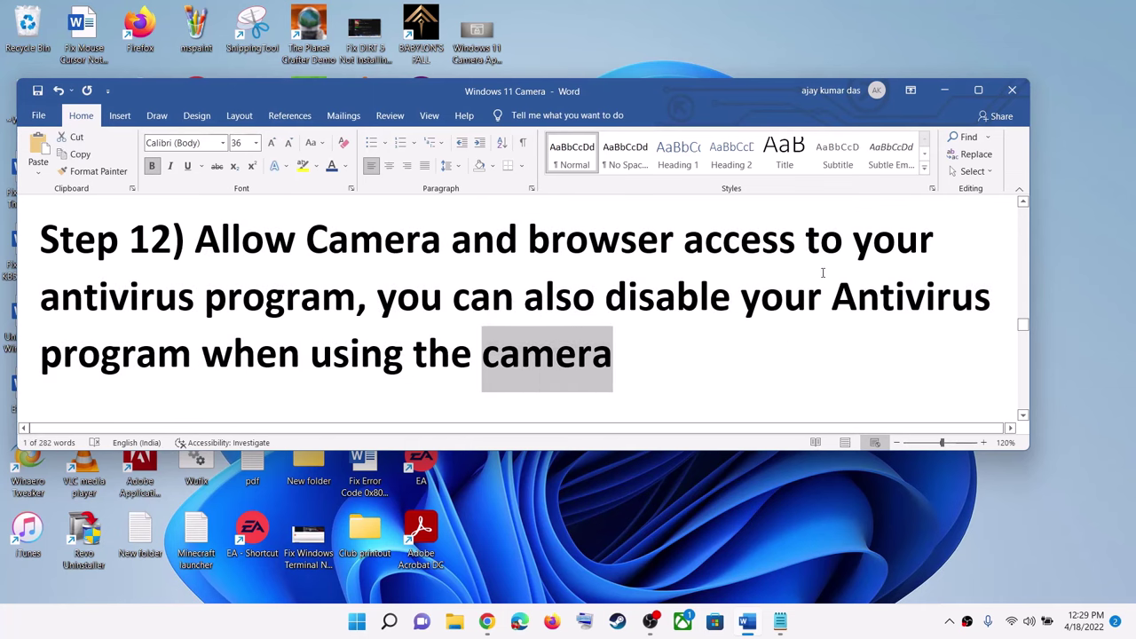
{"action": "left_click_drag", "start_coordinate": [826, 298], "coordinate": [745, 297]}
Scroll down and select the Step 13 heading in the Word guide
{"action": "left_click", "coordinate": [625, 357]}
{"action": "scroll", "coordinate": [249, 281], "scroll_direction": "down", "scroll_amount": 3}
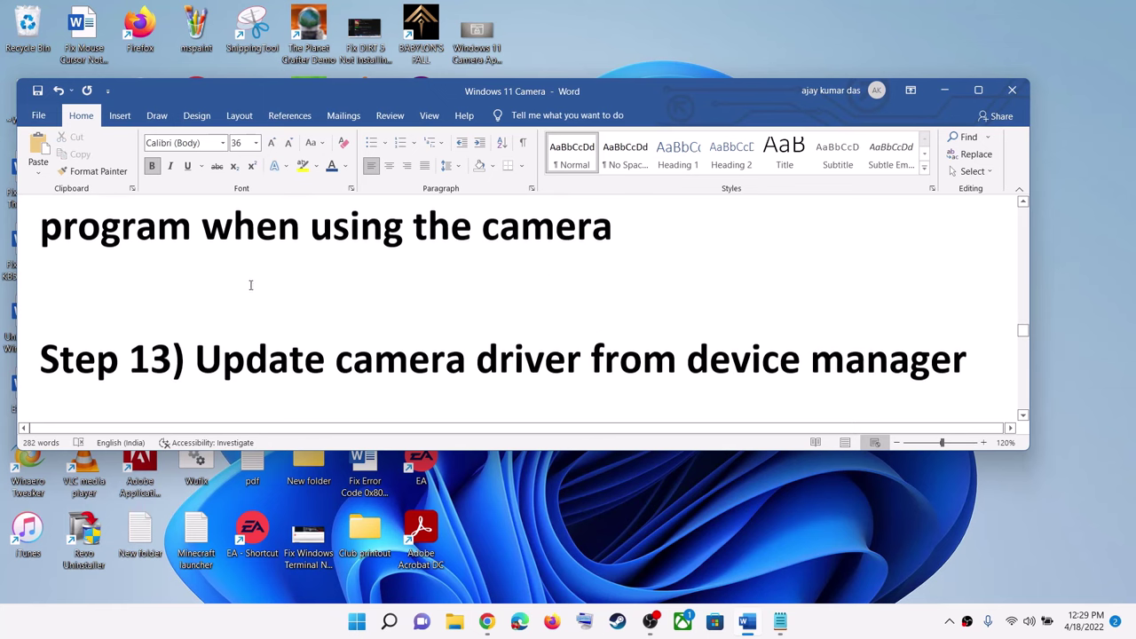
{"action": "left_click_drag", "start_coordinate": [209, 318], "coordinate": [967, 320]}
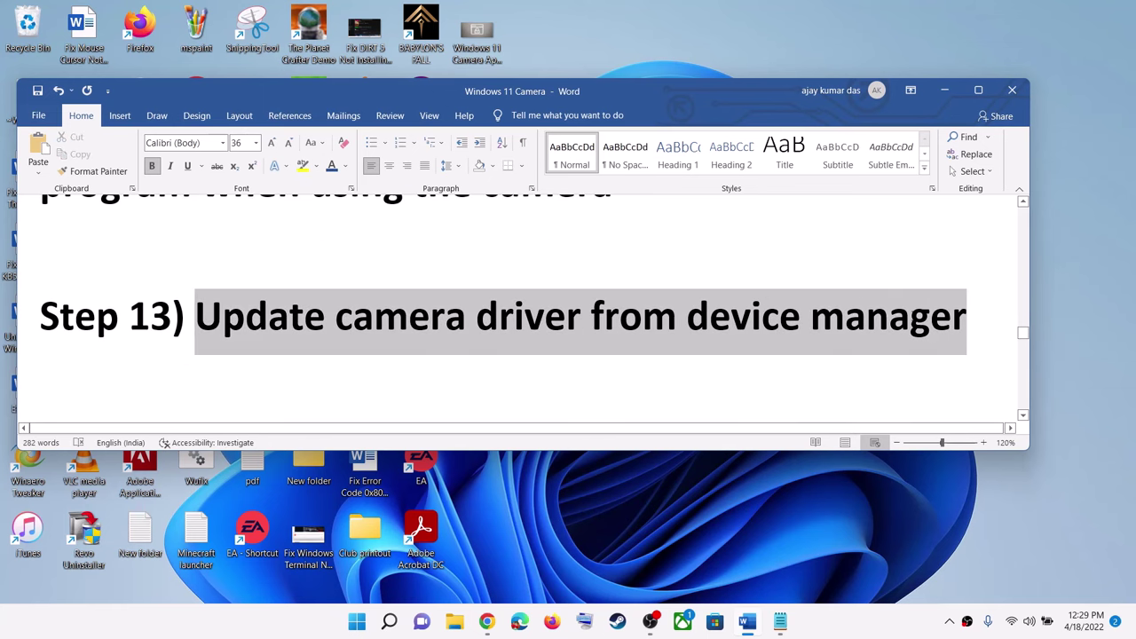
Open Device Manager from the Win+X menu and expand the Cameras category
{"action": "right_click", "coordinate": [356, 621]}
{"action": "left_click", "coordinate": [343, 303]}
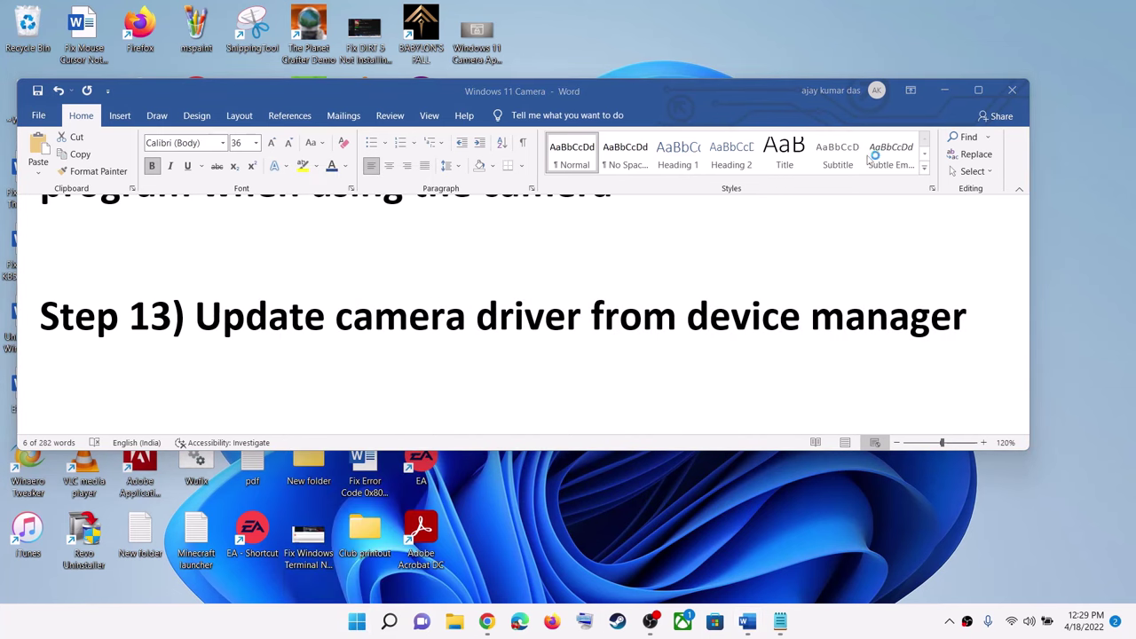
{"action": "left_click_drag", "start_coordinate": [507, 56], "coordinate": [710, 56]}
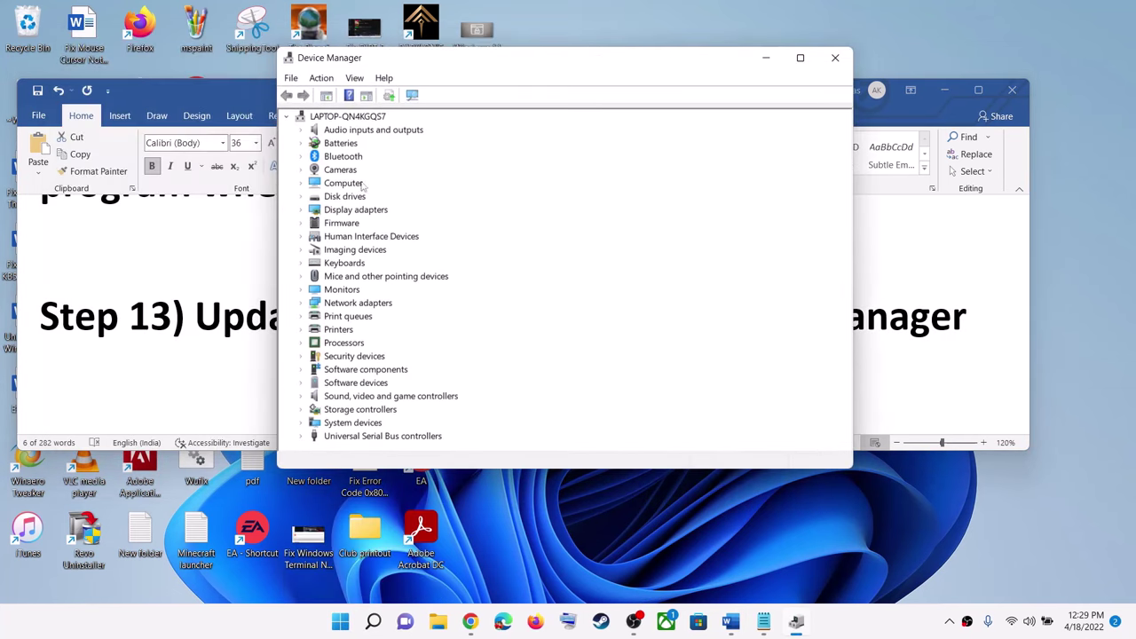
{"action": "left_click", "coordinate": [301, 170]}
{"action": "left_click", "coordinate": [301, 169]}
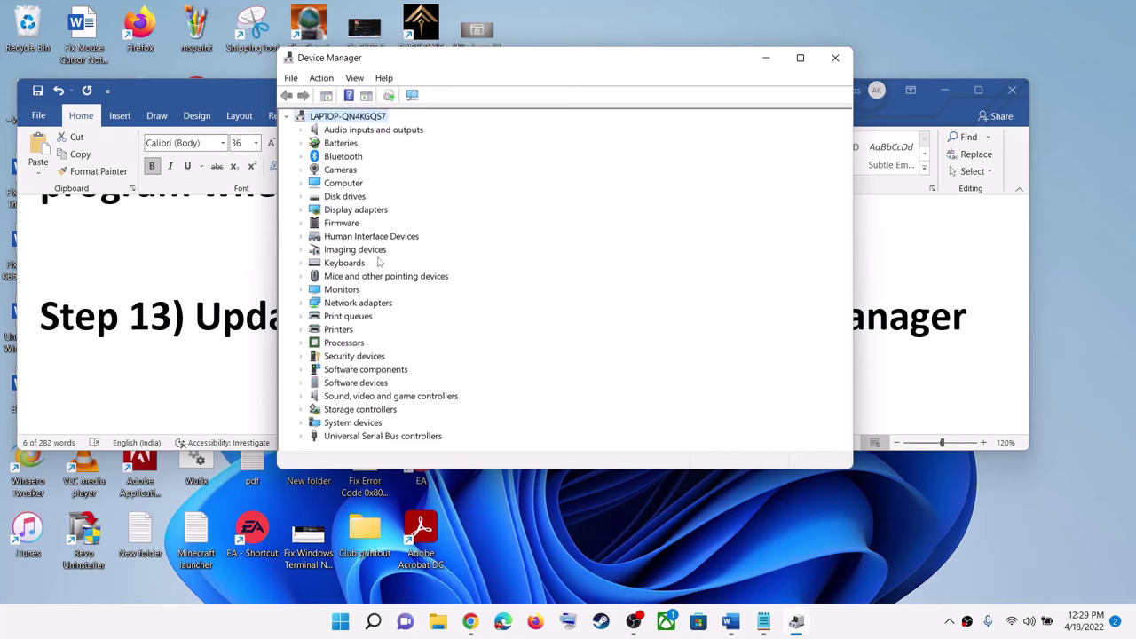
{"action": "left_click", "coordinate": [301, 170]}
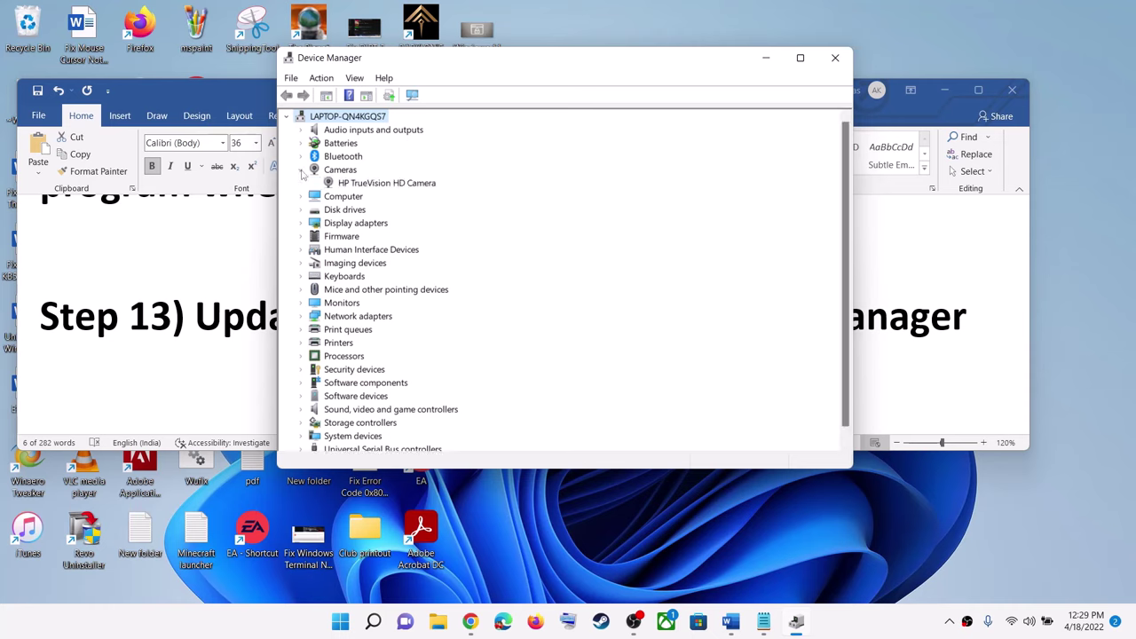
Update the HP TrueVision HD Camera to the USB Video Device driver, then close Device Manager
{"action": "left_click", "coordinate": [387, 183]}
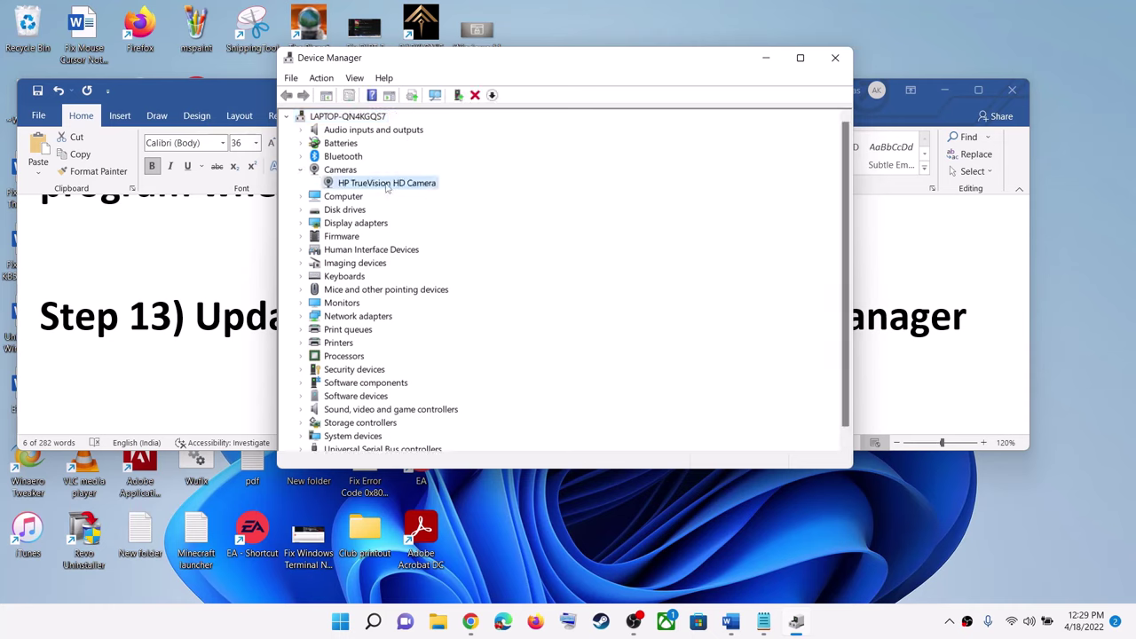
{"action": "right_click", "coordinate": [390, 184]}
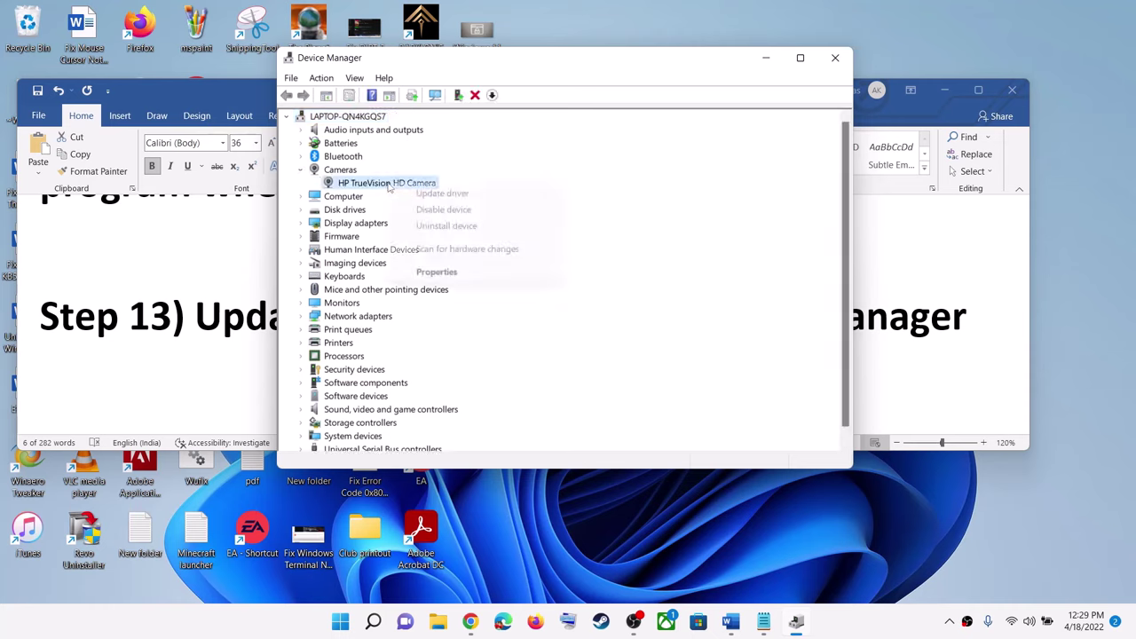
{"action": "left_click", "coordinate": [497, 195]}
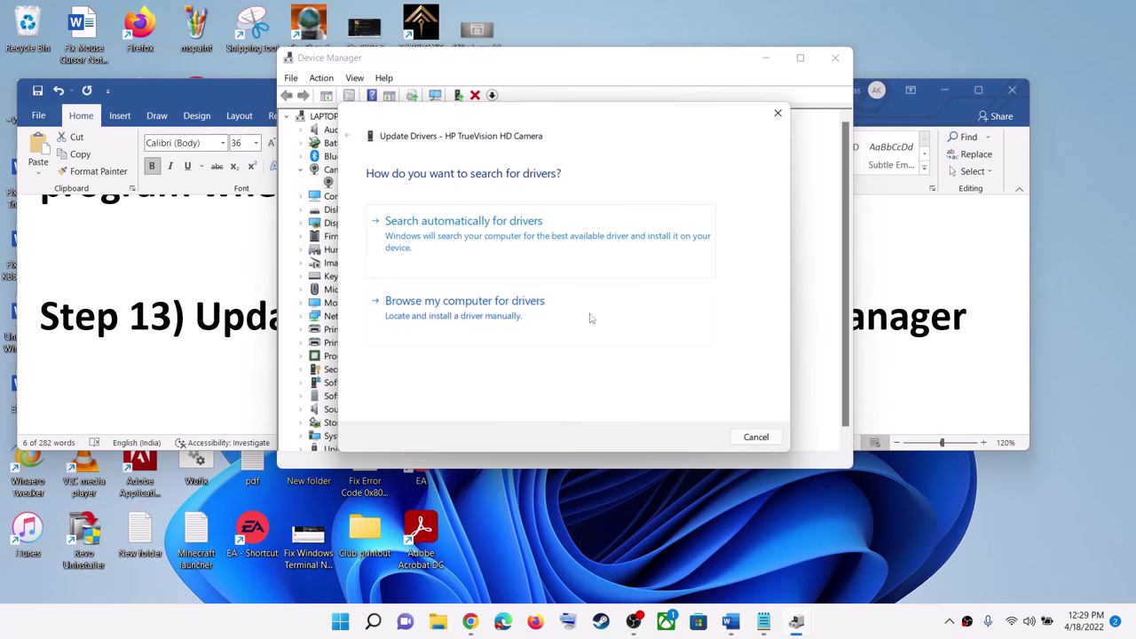
{"action": "left_click", "coordinate": [520, 316]}
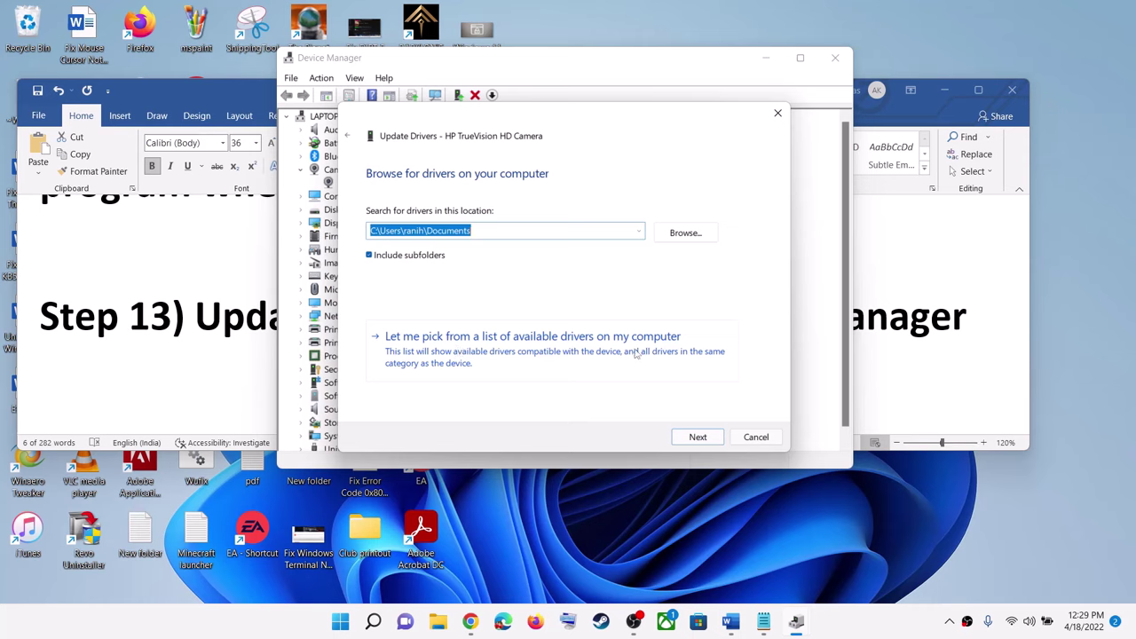
{"action": "left_click", "coordinate": [573, 355]}
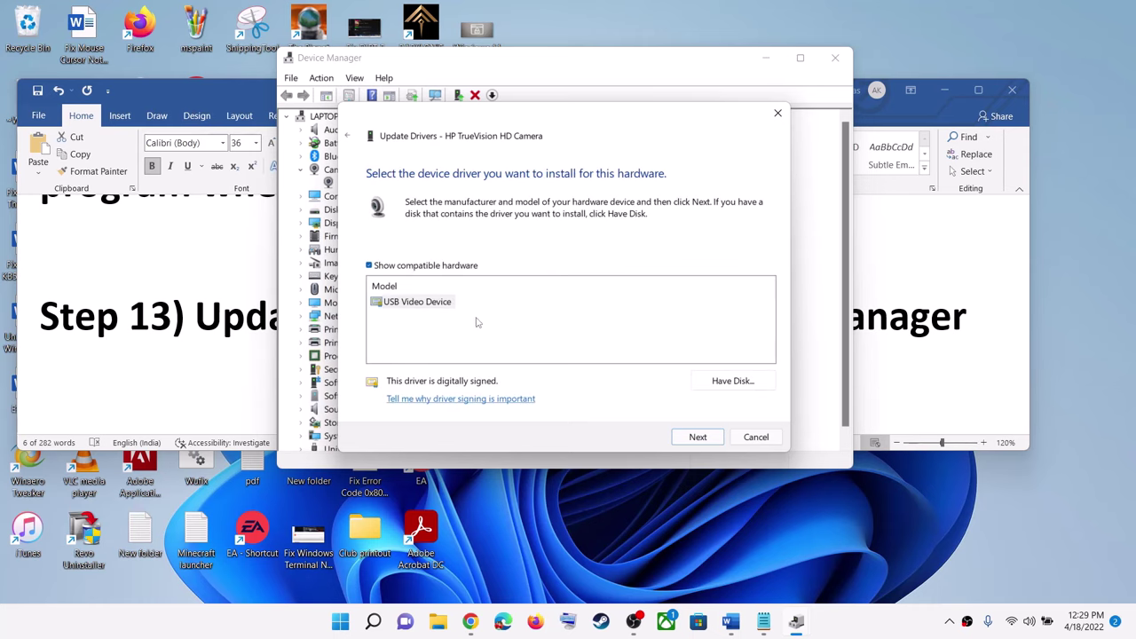
{"action": "left_click", "coordinate": [404, 305]}
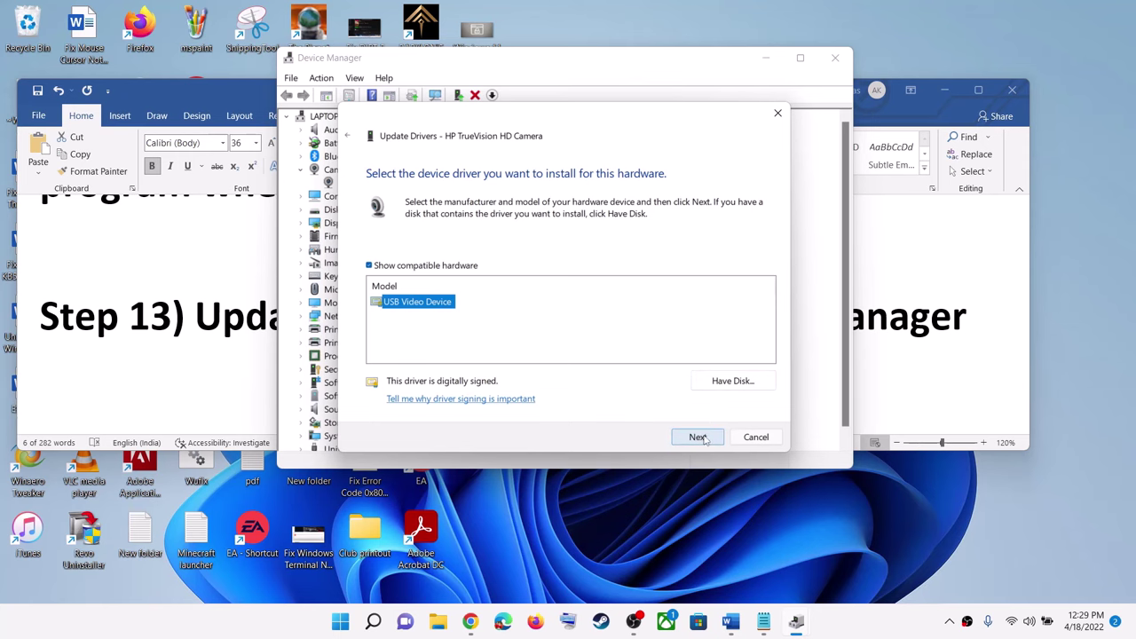
{"action": "left_click", "coordinate": [754, 437]}
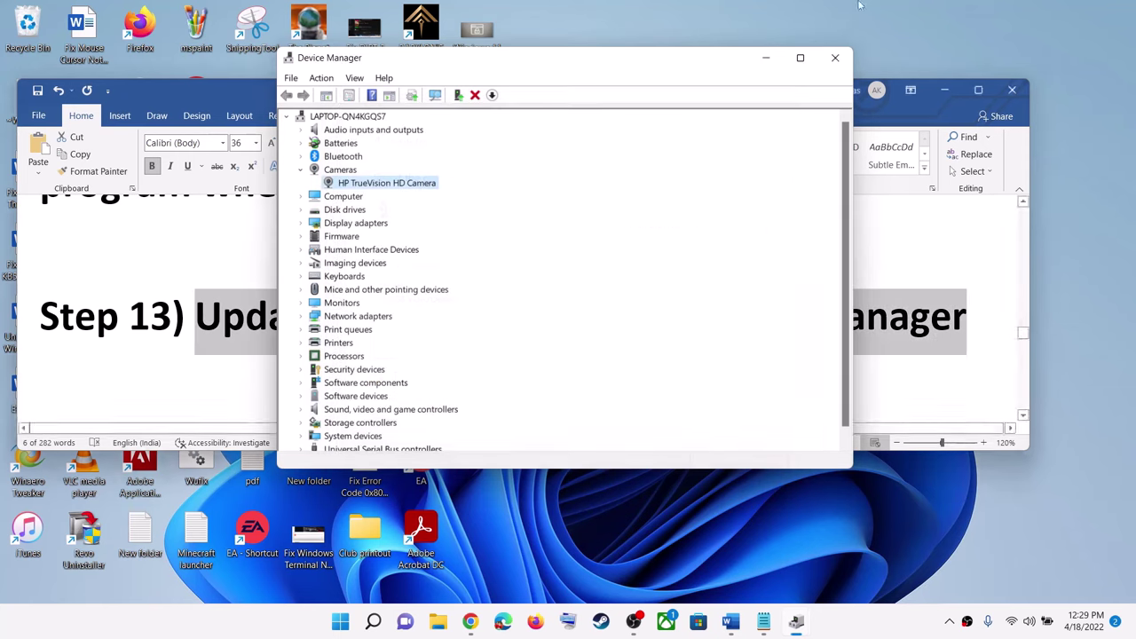
{"action": "left_click", "coordinate": [835, 58]}
Select the Step 14 text, then open Device Manager with Cameras expanded
{"action": "scroll", "coordinate": [363, 325], "scroll_direction": "down", "scroll_amount": 3}
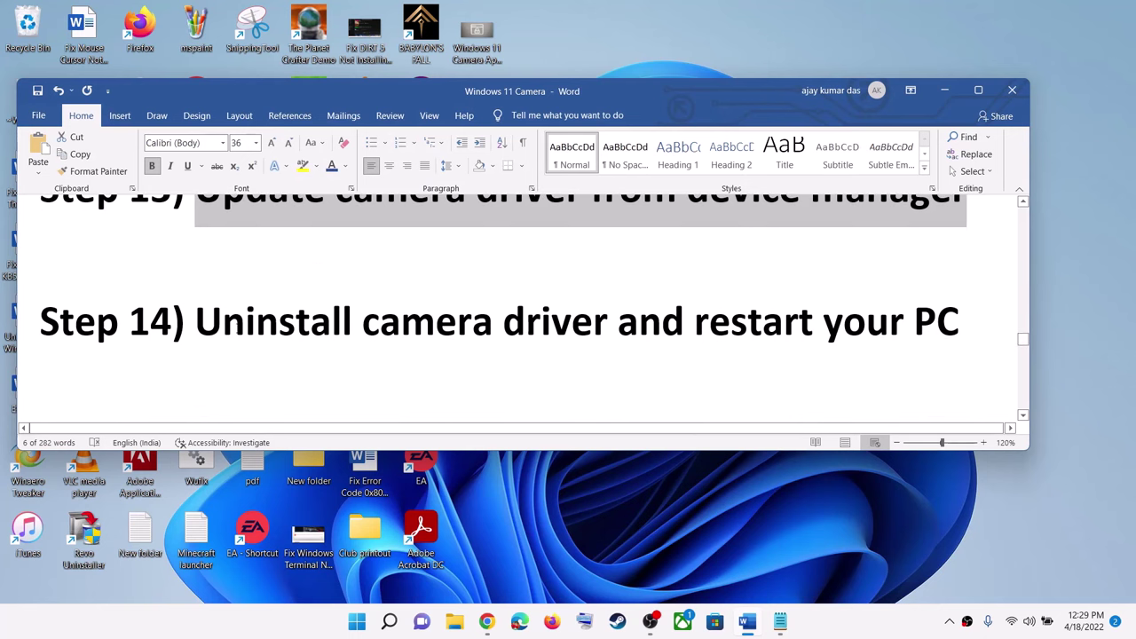
{"action": "left_click_drag", "start_coordinate": [216, 324], "coordinate": [959, 324]}
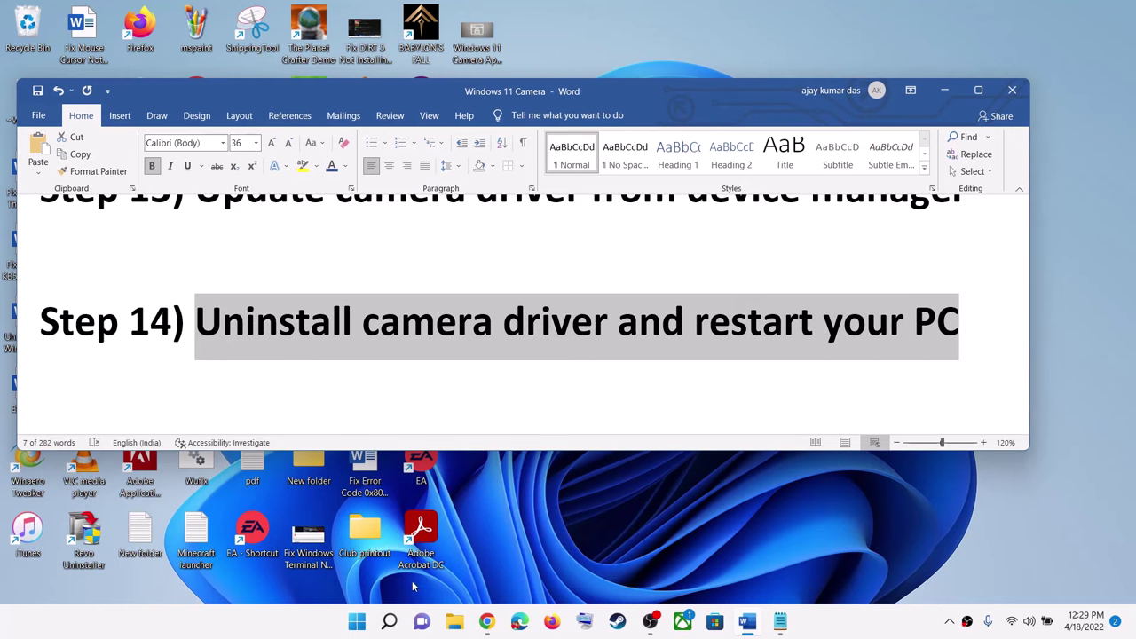
{"action": "right_click", "coordinate": [355, 626]}
{"action": "left_click", "coordinate": [322, 302]}
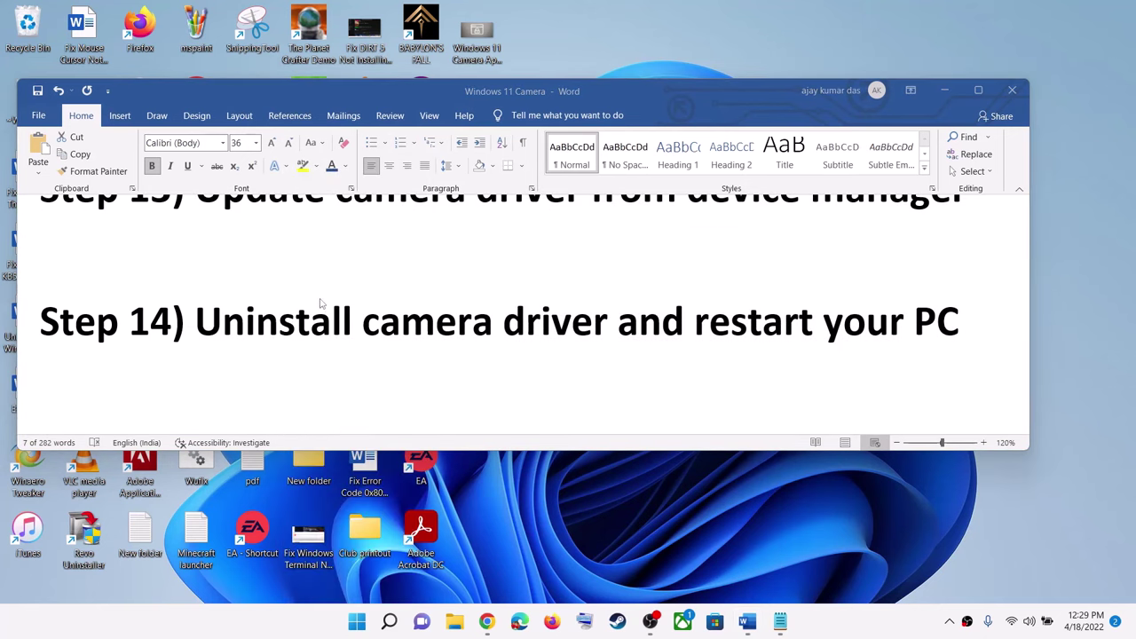
{"action": "left_click_drag", "start_coordinate": [292, 53], "coordinate": [641, 112]}
{"action": "left_click", "coordinate": [434, 215]}
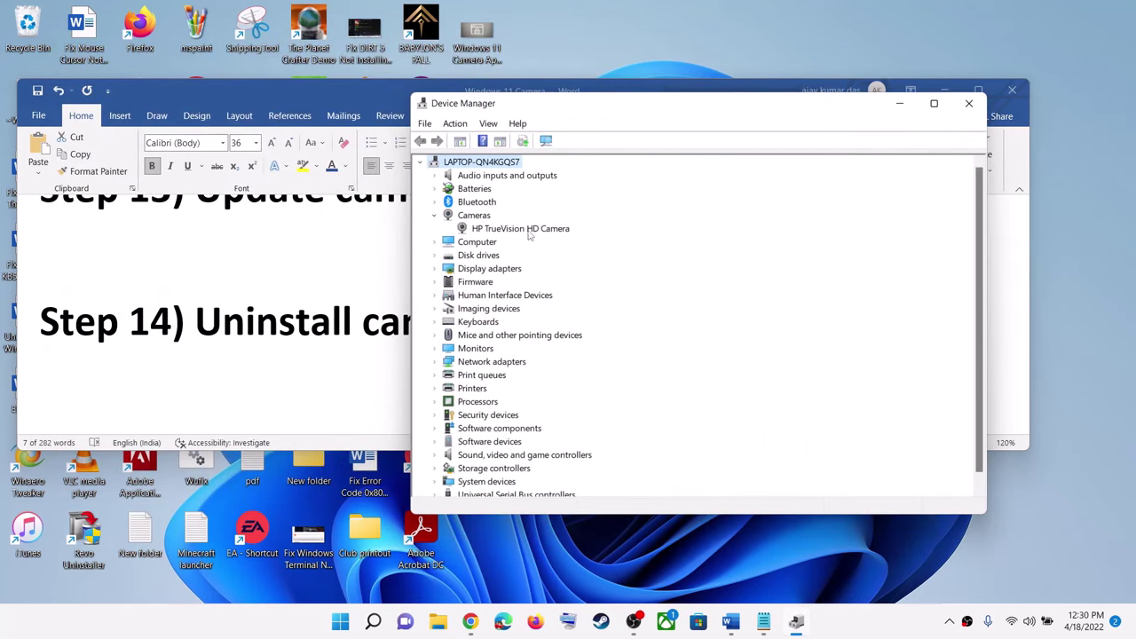
Show the Uninstall device warning for the HP TrueVision HD Camera, cancel it, and close Device Manager
{"action": "right_click", "coordinate": [529, 235]}
{"action": "left_click", "coordinate": [600, 271]}
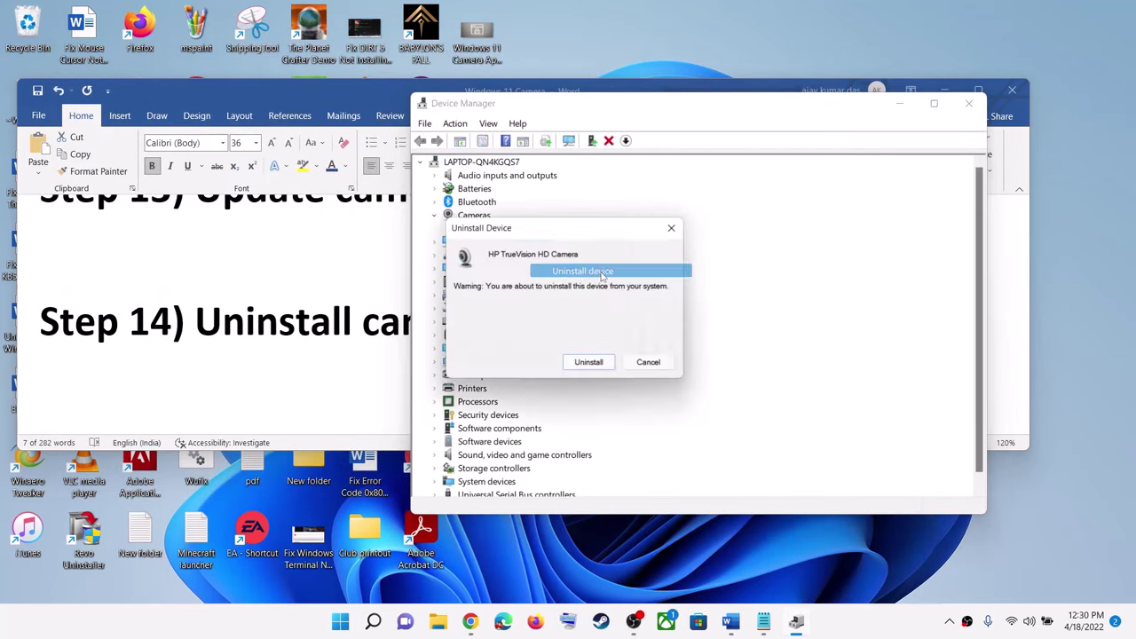
{"action": "left_click", "coordinate": [680, 229]}
{"action": "left_click", "coordinate": [969, 102]}
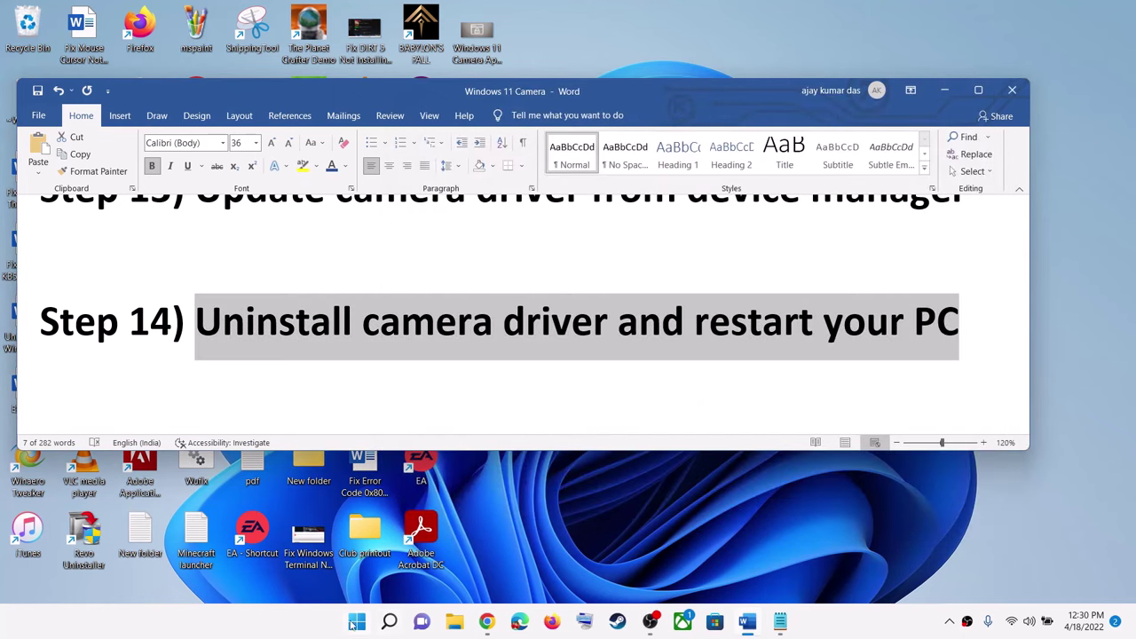
Show Start's Restart power option without restarting, then select 'camera driver and restart your' in Step 14
{"action": "left_click", "coordinate": [355, 622]}
{"action": "left_click", "coordinate": [751, 570]}
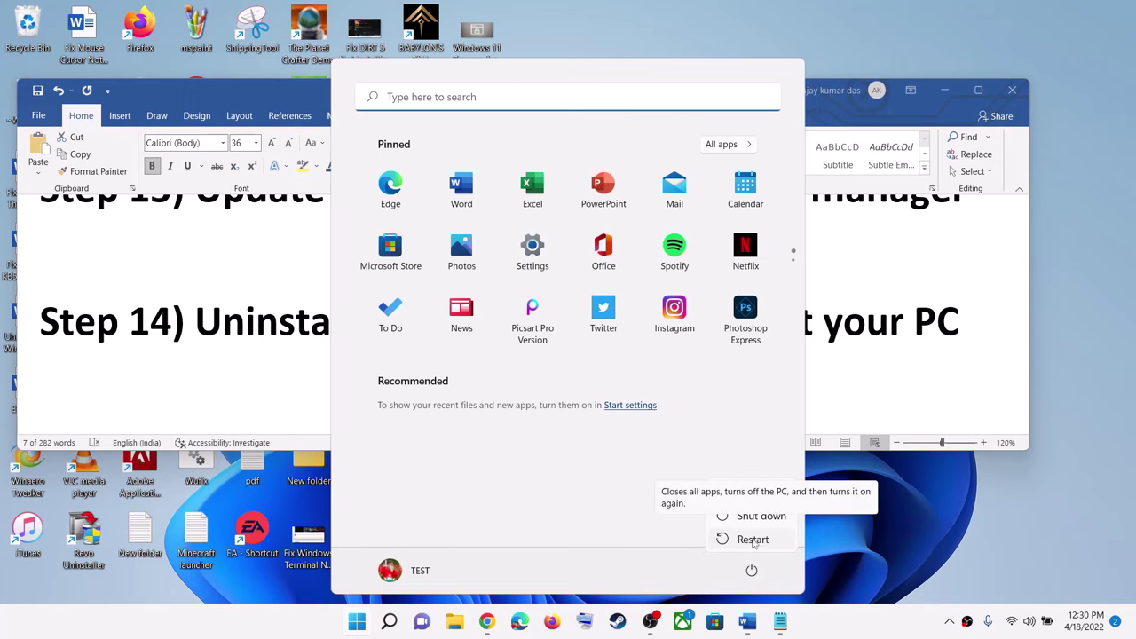
{"action": "left_click", "coordinate": [259, 331]}
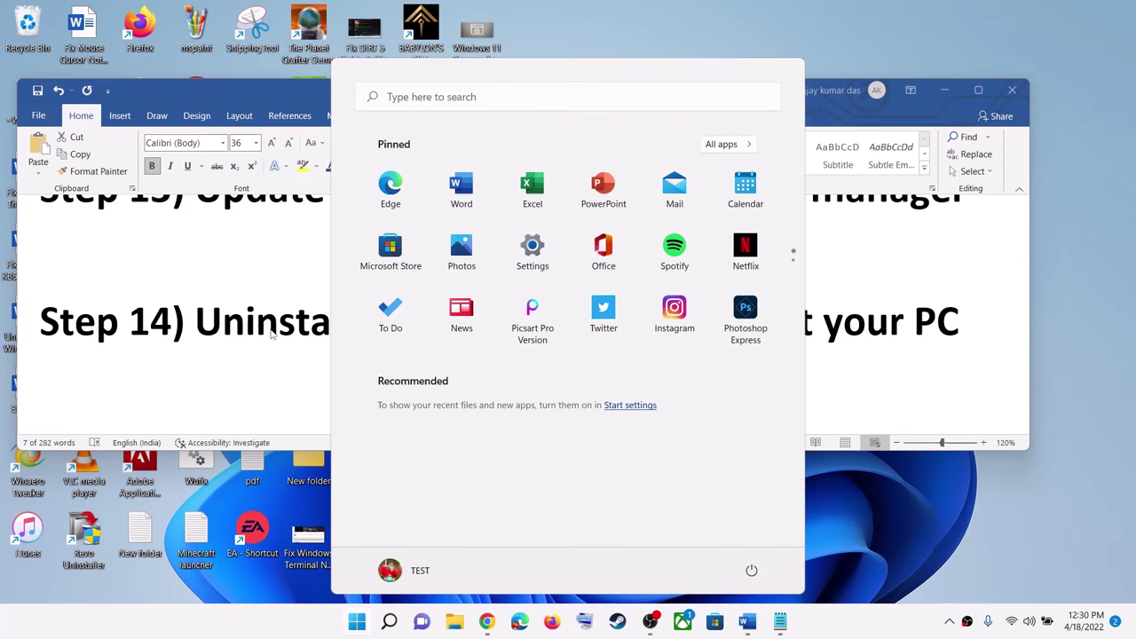
{"action": "left_click", "coordinate": [279, 333]}
{"action": "left_click", "coordinate": [635, 330]}
{"action": "left_click_drag", "start_coordinate": [362, 324], "coordinate": [914, 324]}
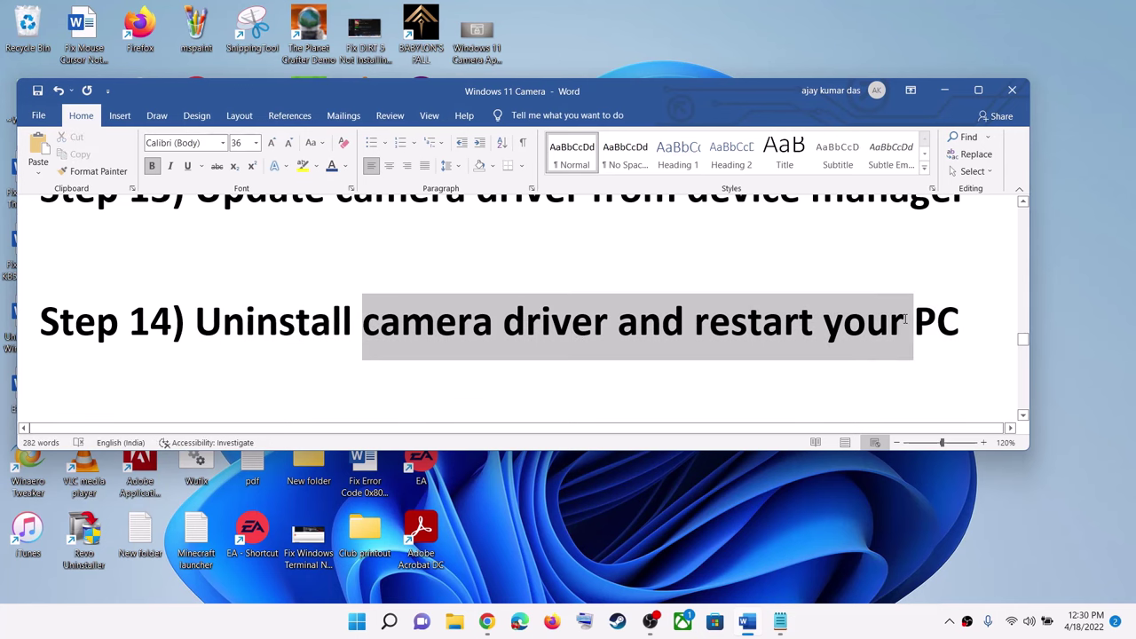
Select and copy the Step 15 heading 'Update camera driver from system manufacturer's website'
{"action": "scroll", "coordinate": [225, 335], "scroll_direction": "down", "scroll_amount": 3}
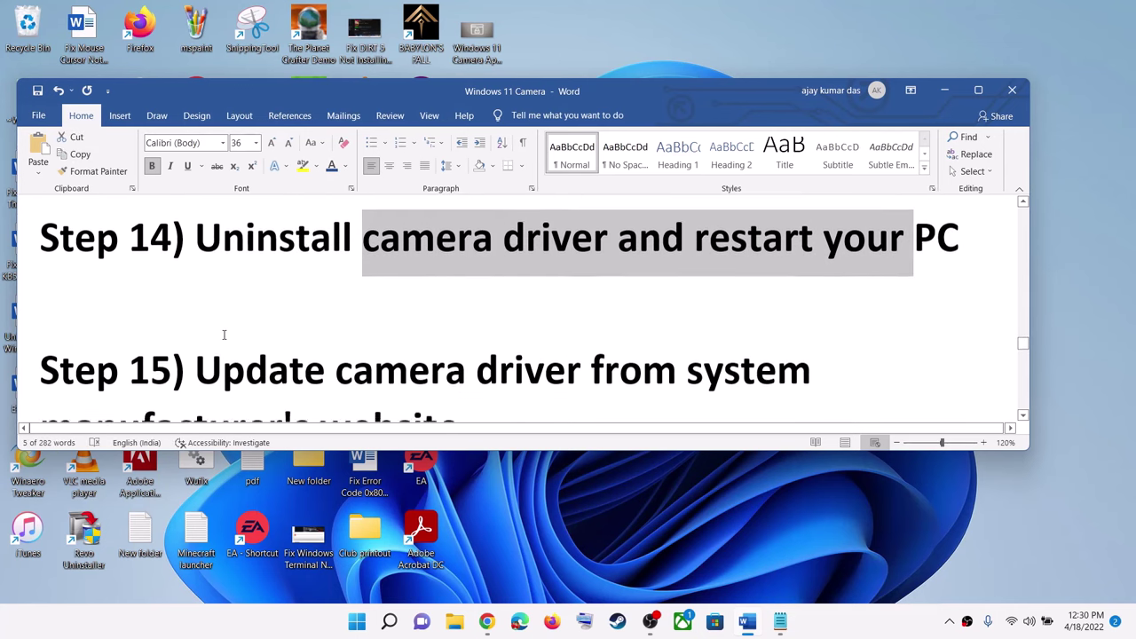
{"action": "left_click_drag", "start_coordinate": [223, 327], "coordinate": [738, 376]}
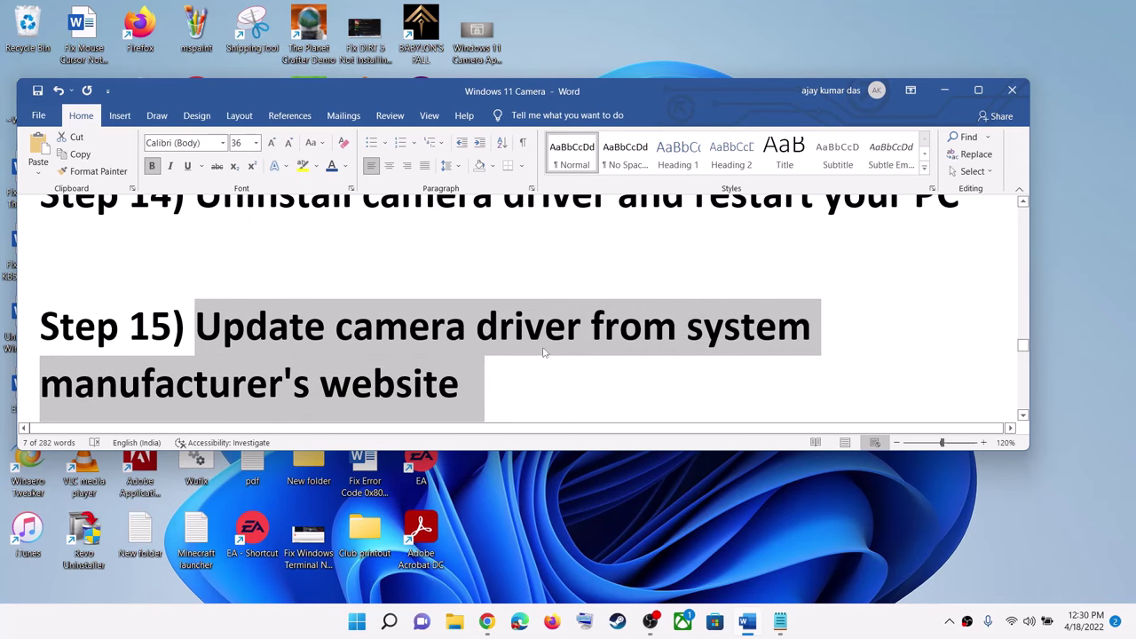
{"action": "scroll", "coordinate": [544, 353], "scroll_direction": "down", "scroll_amount": 1}
{"action": "left_click", "coordinate": [464, 334]}
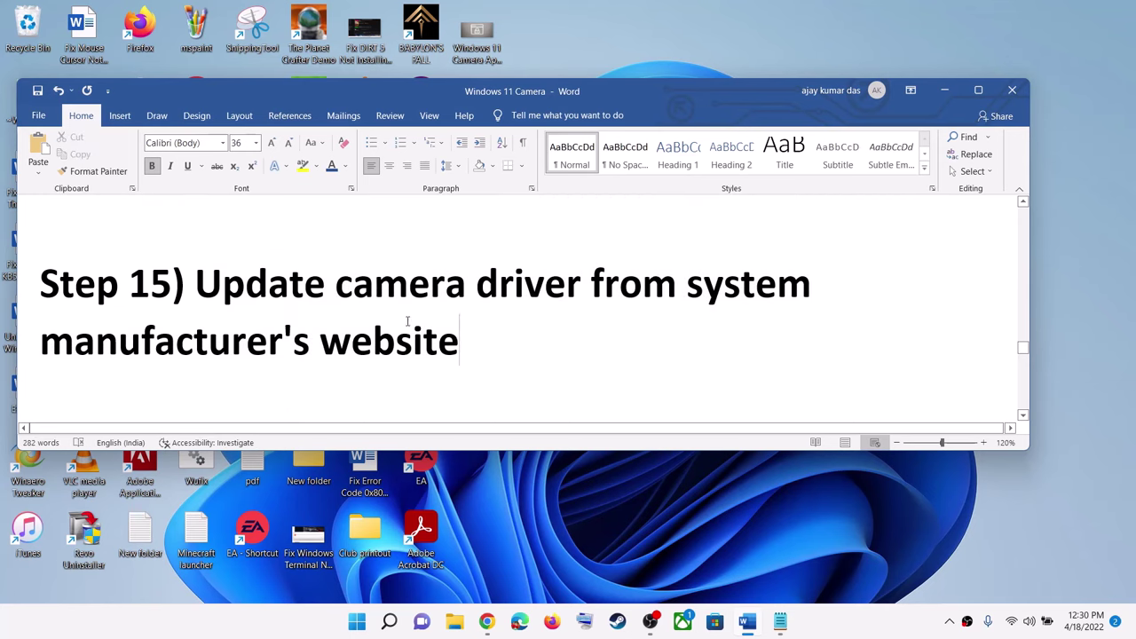
{"action": "left_click_drag", "start_coordinate": [462, 342], "coordinate": [300, 297]}
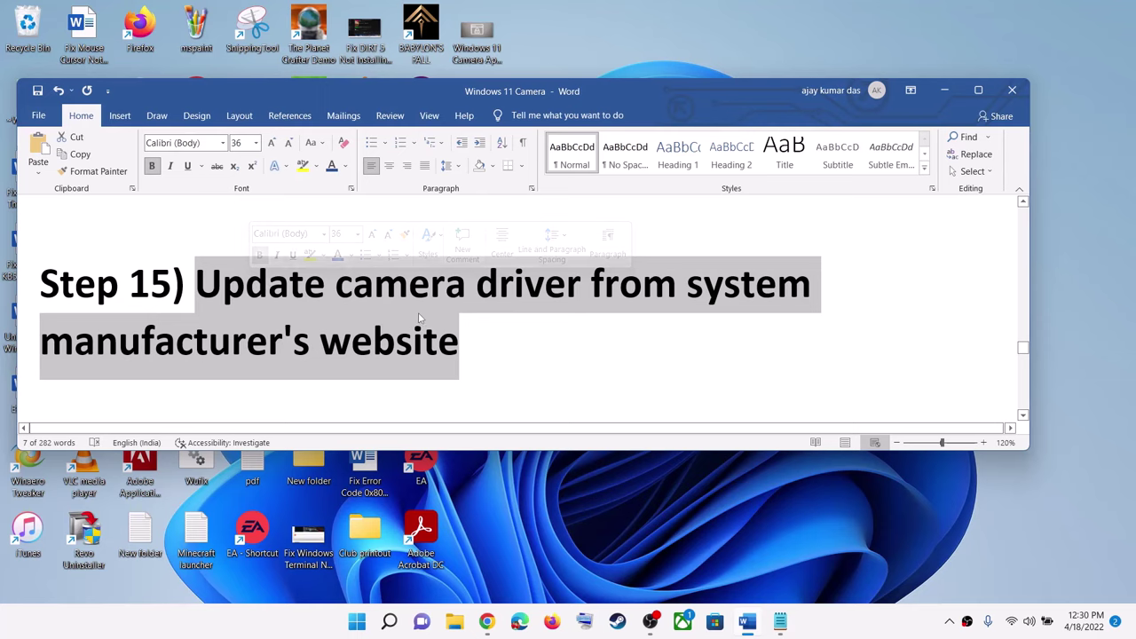
{"action": "key", "text": "ctrl+c"}
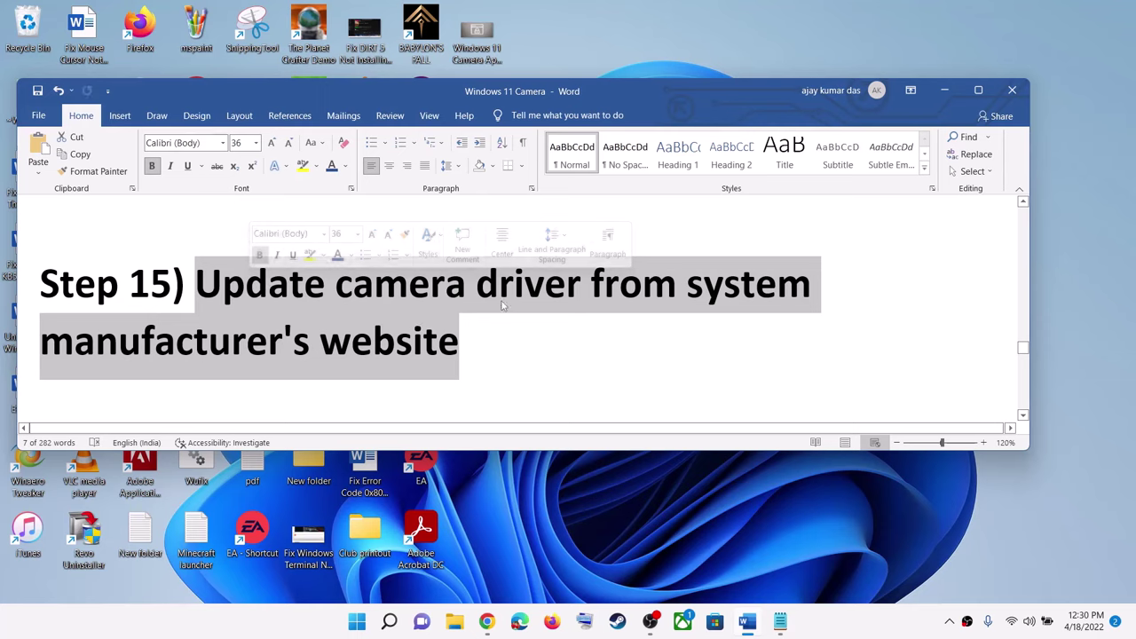
On Lenovo's drivers page, open Camera and Card Reader and expand the camera registry patch downloads
{"action": "mouse_move", "coordinate": [486, 621]}
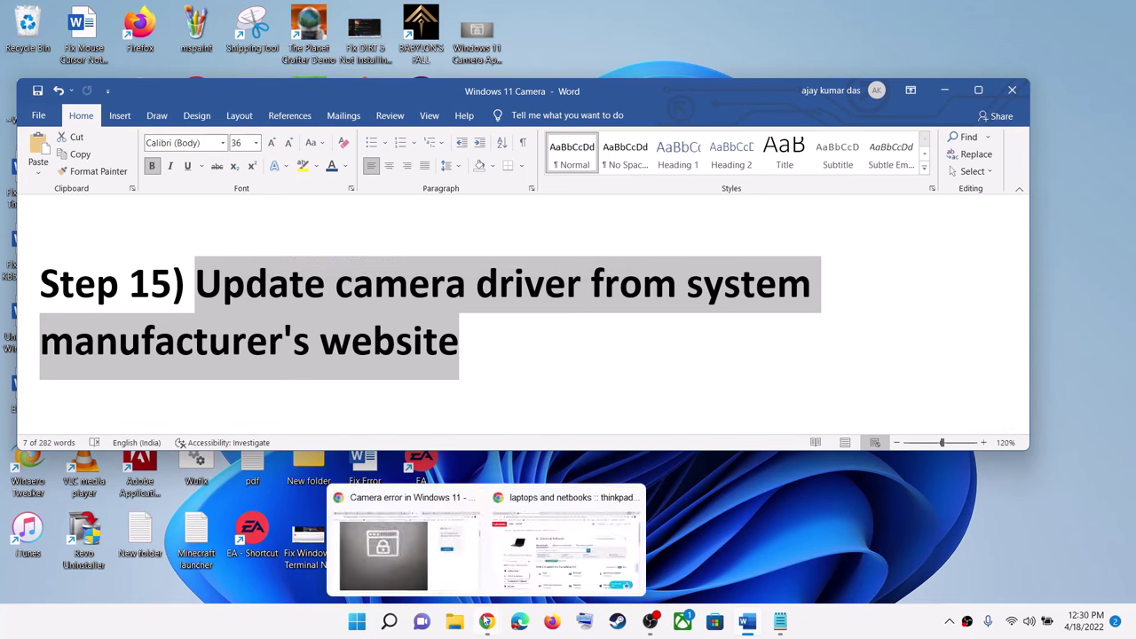
{"action": "left_click", "coordinate": [603, 569]}
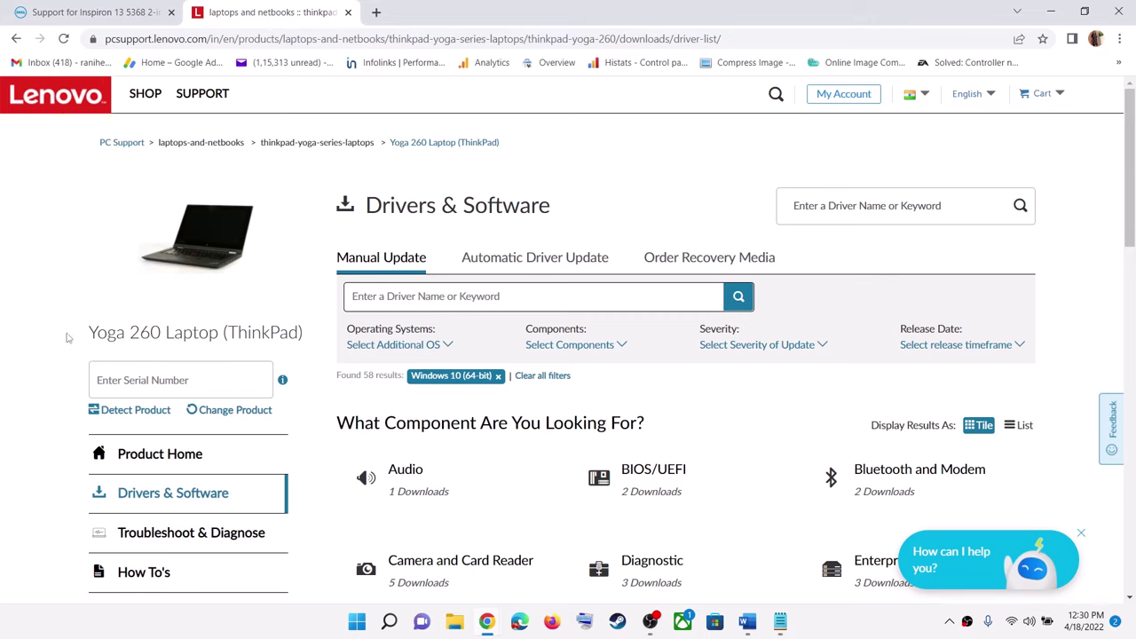
{"action": "left_click_drag", "start_coordinate": [81, 337], "coordinate": [306, 334]}
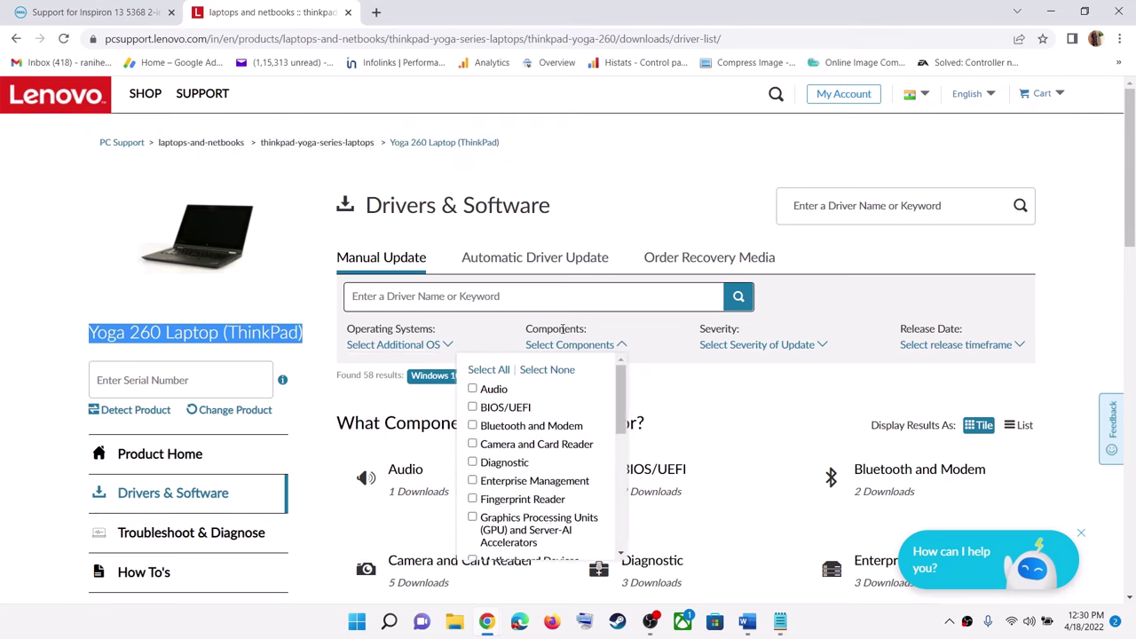
{"action": "scroll", "coordinate": [1056, 327], "scroll_direction": "down", "scroll_amount": 2}
{"action": "scroll", "coordinate": [733, 292], "scroll_direction": "up", "scroll_amount": 2}
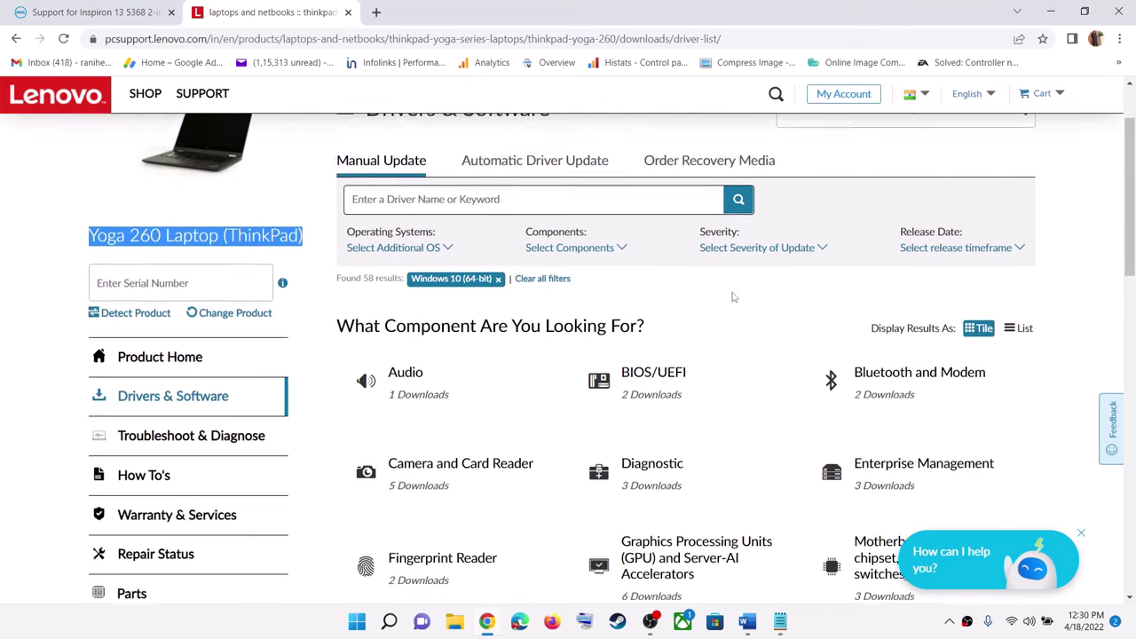
{"action": "scroll", "coordinate": [626, 390], "scroll_direction": "down", "scroll_amount": 4}
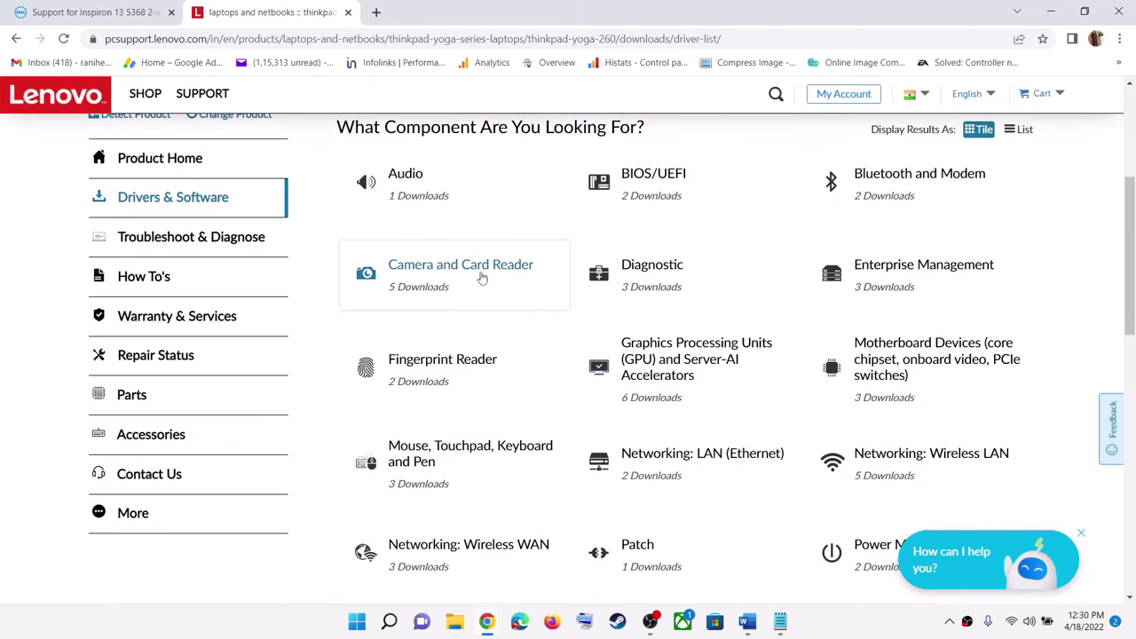
{"action": "left_click", "coordinate": [451, 266]}
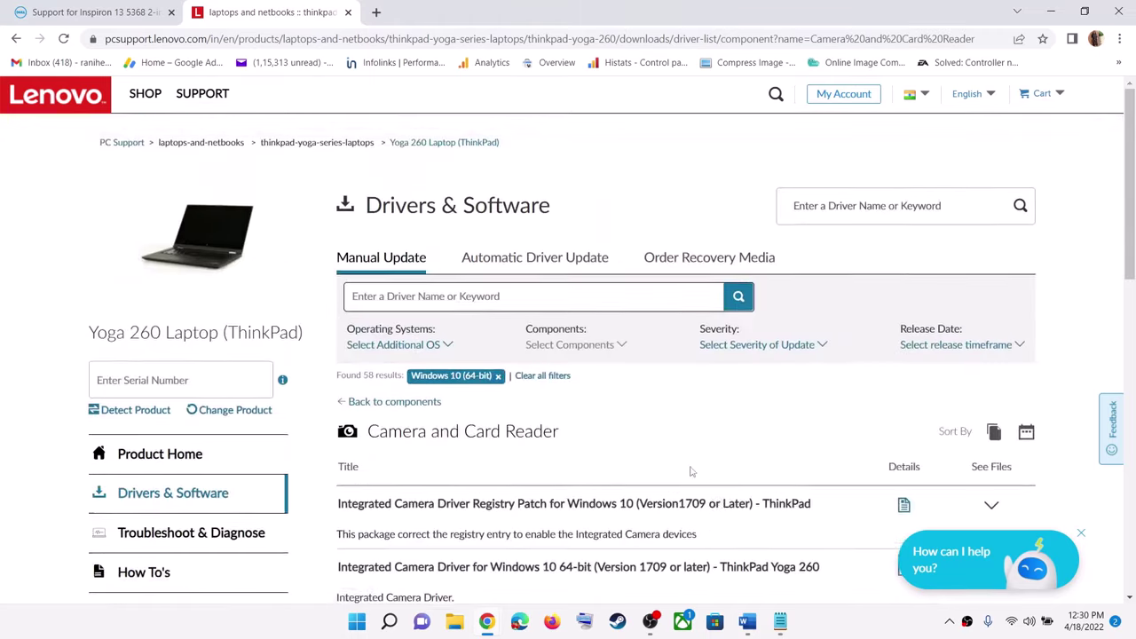
{"action": "left_click", "coordinate": [1003, 360]}
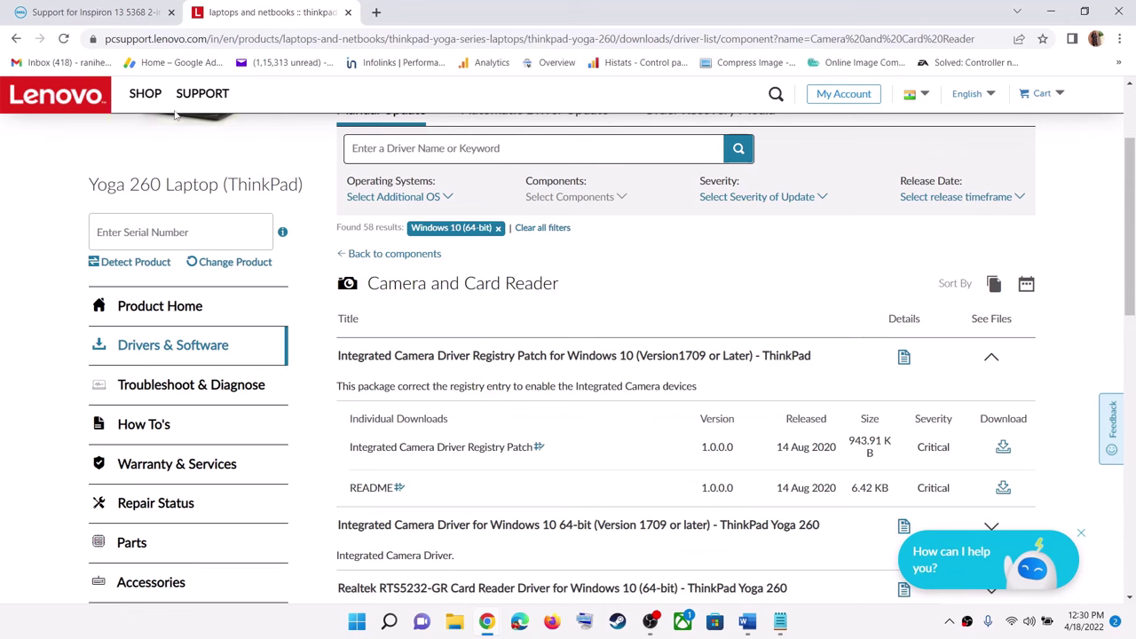
On Dell's Inspiron 13 5368 page, expand the Realtek IR Camera Driver, then highlight 'system manufacturer's website' in Word
{"action": "left_click", "coordinate": [87, 14]}
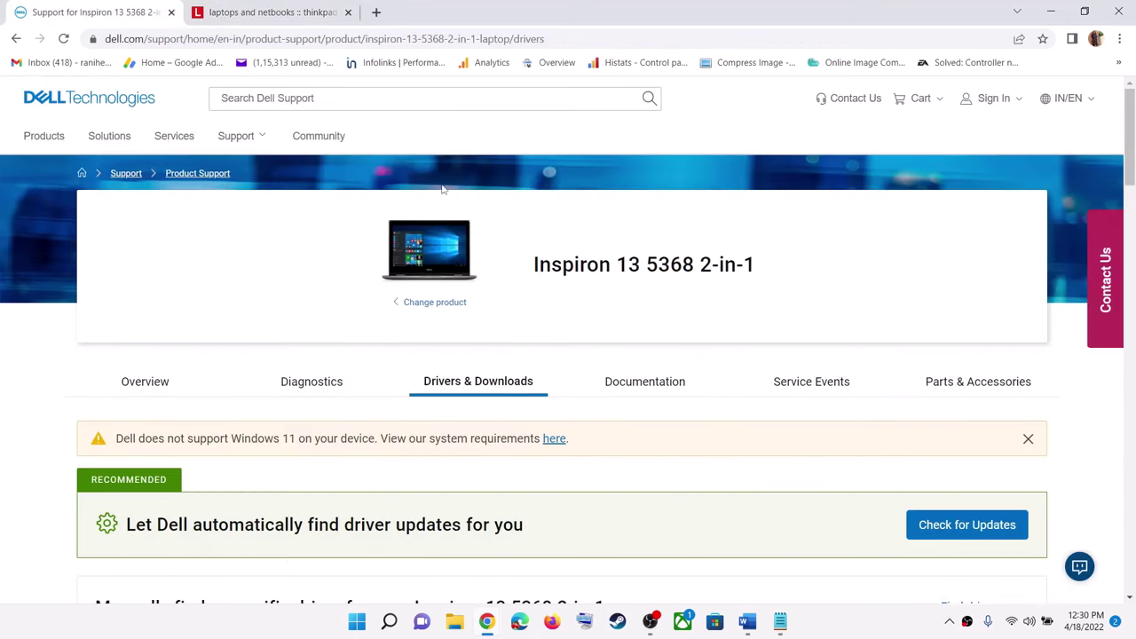
{"action": "scroll", "coordinate": [621, 355], "scroll_direction": "down", "scroll_amount": 1}
{"action": "left_click_drag", "start_coordinate": [538, 190], "coordinate": [902, 194]}
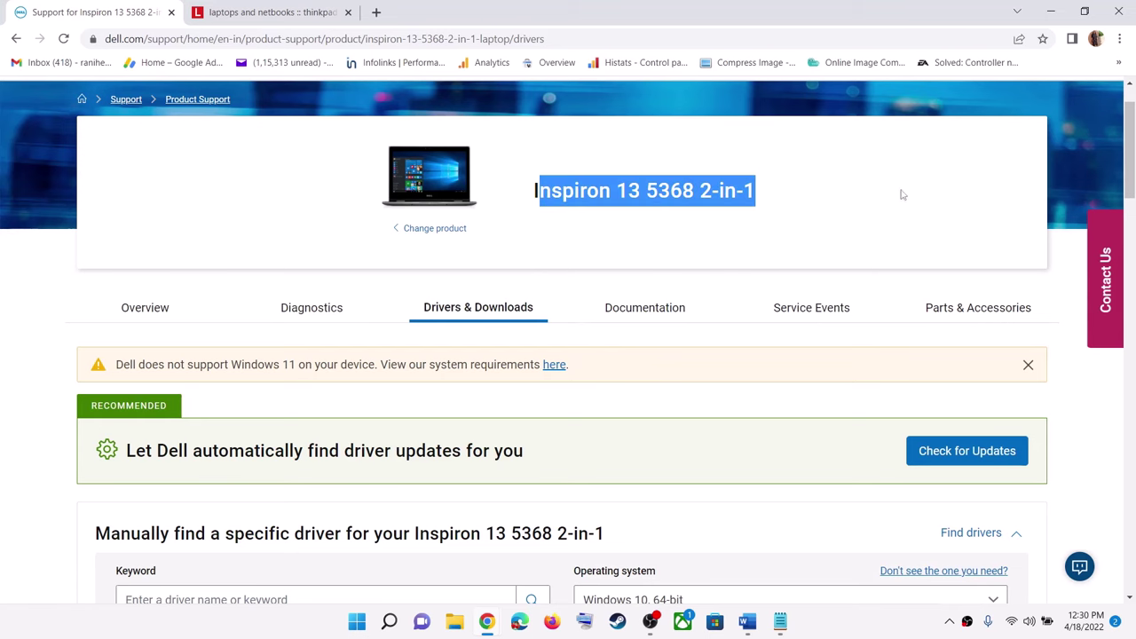
{"action": "scroll", "coordinate": [533, 222], "scroll_direction": "down", "scroll_amount": 2}
{"action": "scroll", "coordinate": [698, 353], "scroll_direction": "down", "scroll_amount": 4}
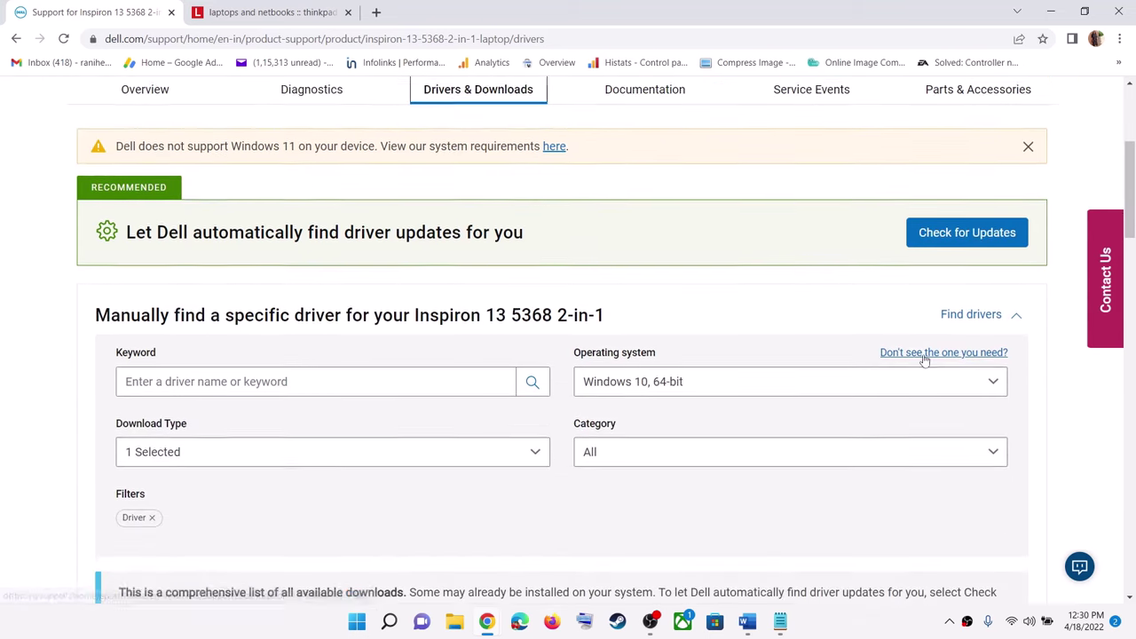
{"action": "left_click", "coordinate": [213, 229]}
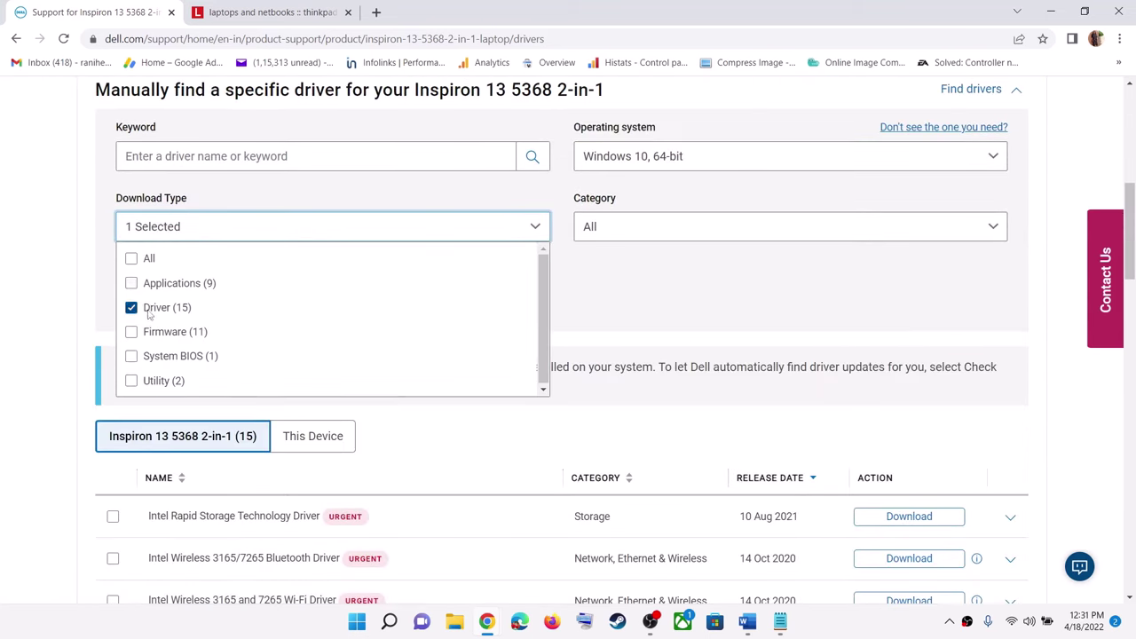
{"action": "left_click", "coordinate": [63, 310]}
{"action": "scroll", "coordinate": [488, 405], "scroll_direction": "down", "scroll_amount": 7}
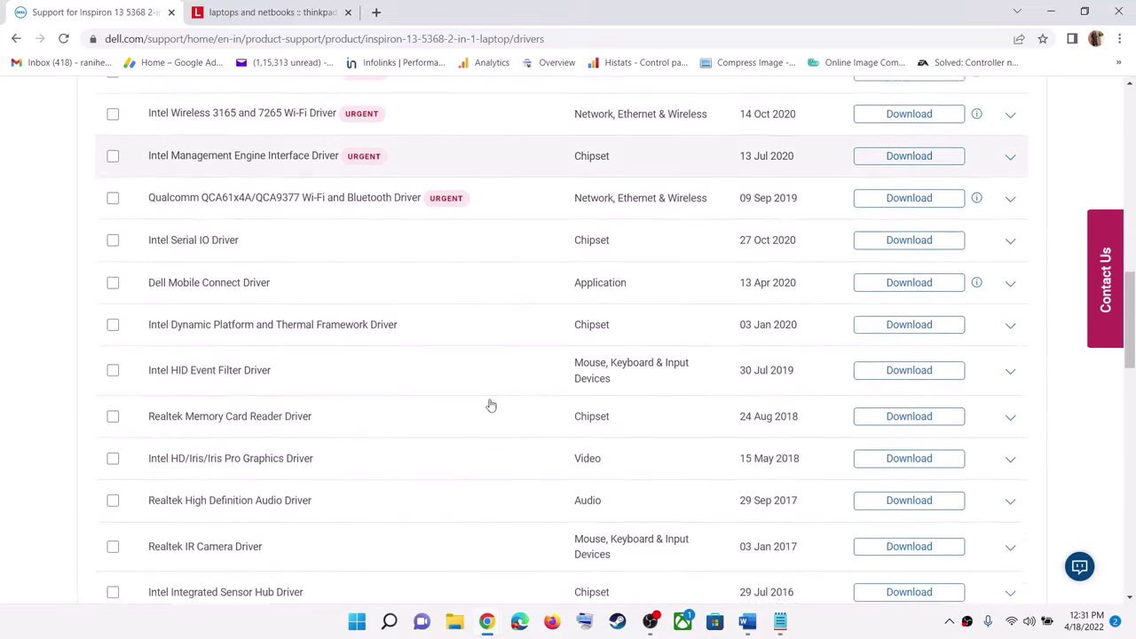
{"action": "left_click_drag", "start_coordinate": [151, 370], "coordinate": [336, 373]}
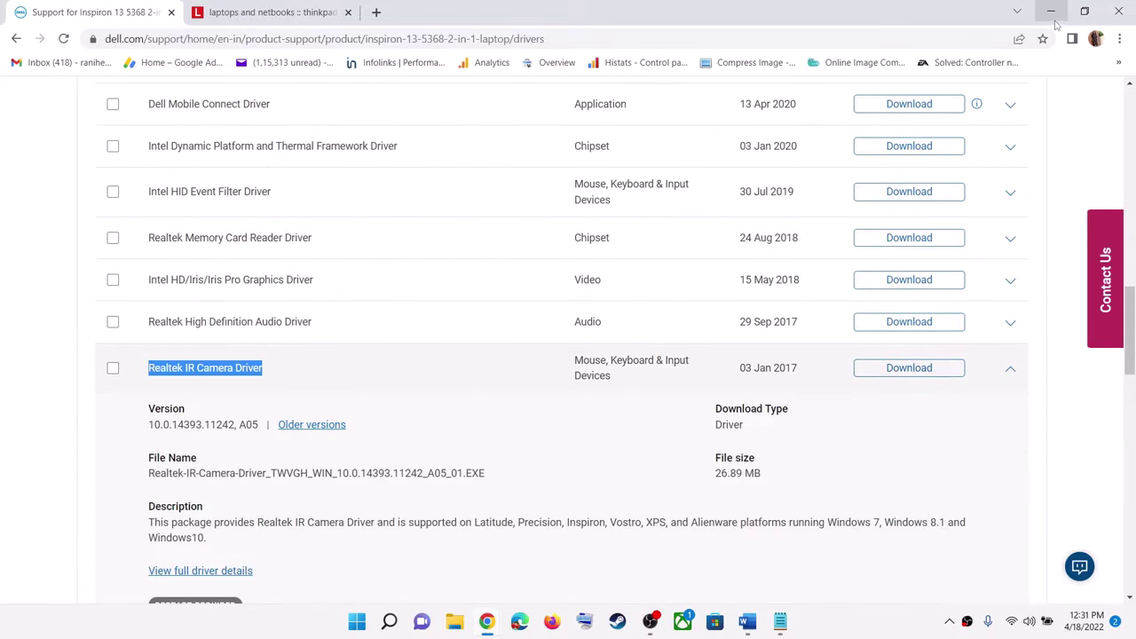
{"action": "left_click", "coordinate": [748, 621]}
{"action": "left_click_drag", "start_coordinate": [479, 343], "coordinate": [688, 286]}
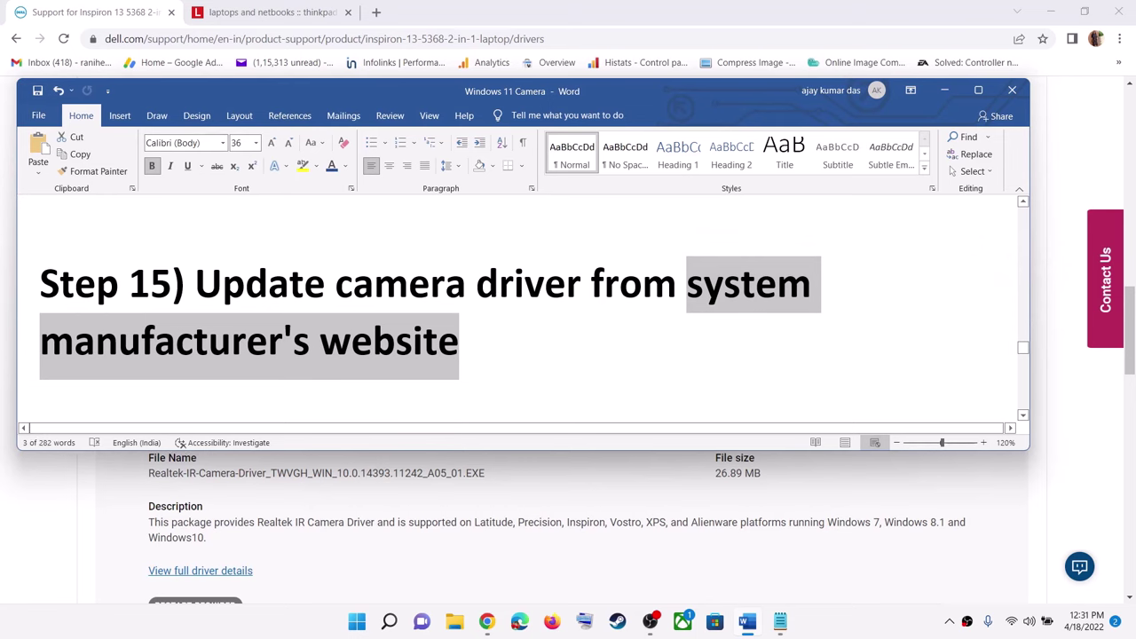
Highlight 'Update camera driver from' and 'manufacturer's website' in Step 15, then Step 16's opening
{"action": "left_click_drag", "start_coordinate": [195, 284], "coordinate": [688, 286]}
{"action": "left_click_drag", "start_coordinate": [41, 342], "coordinate": [455, 358]}
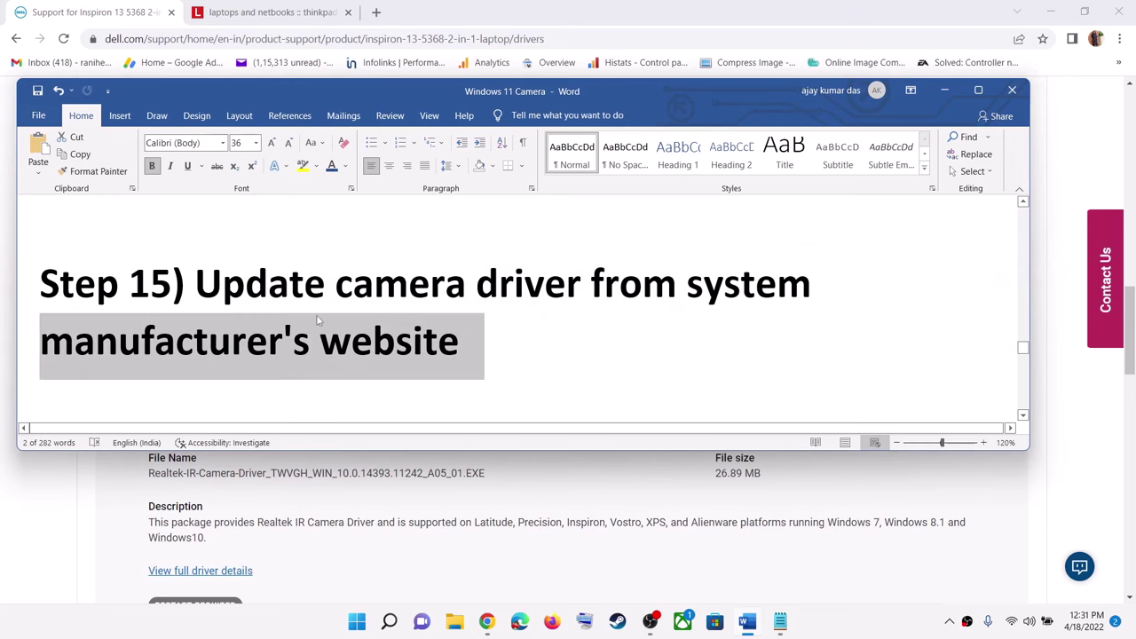
{"action": "scroll", "coordinate": [333, 318], "scroll_direction": "down", "scroll_amount": 5}
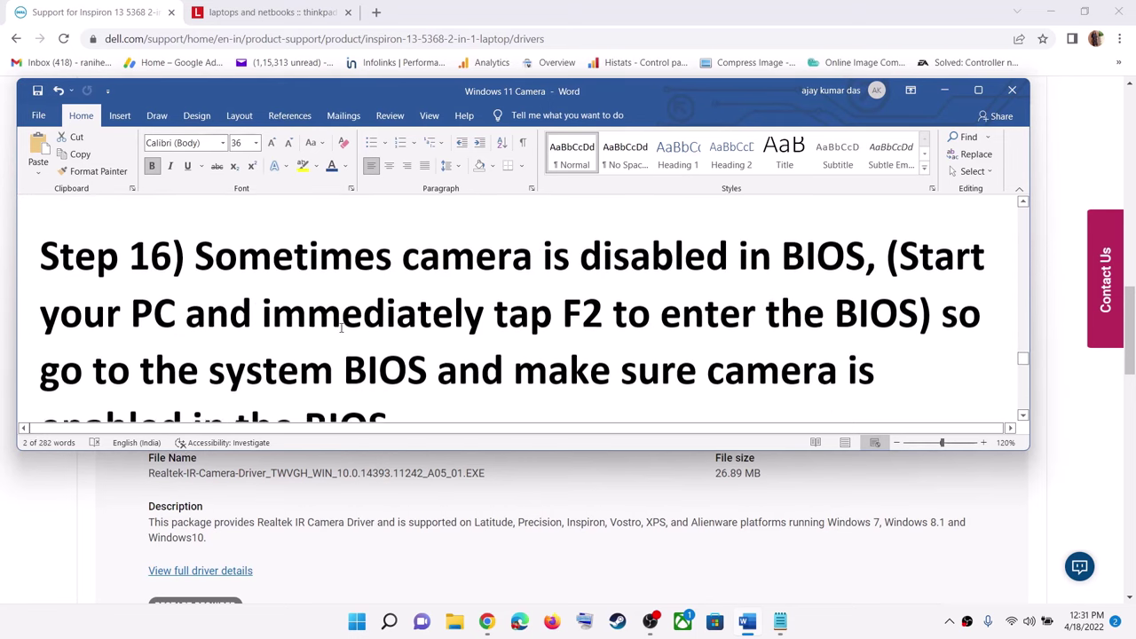
{"action": "left_click_drag", "start_coordinate": [194, 261], "coordinate": [949, 266]}
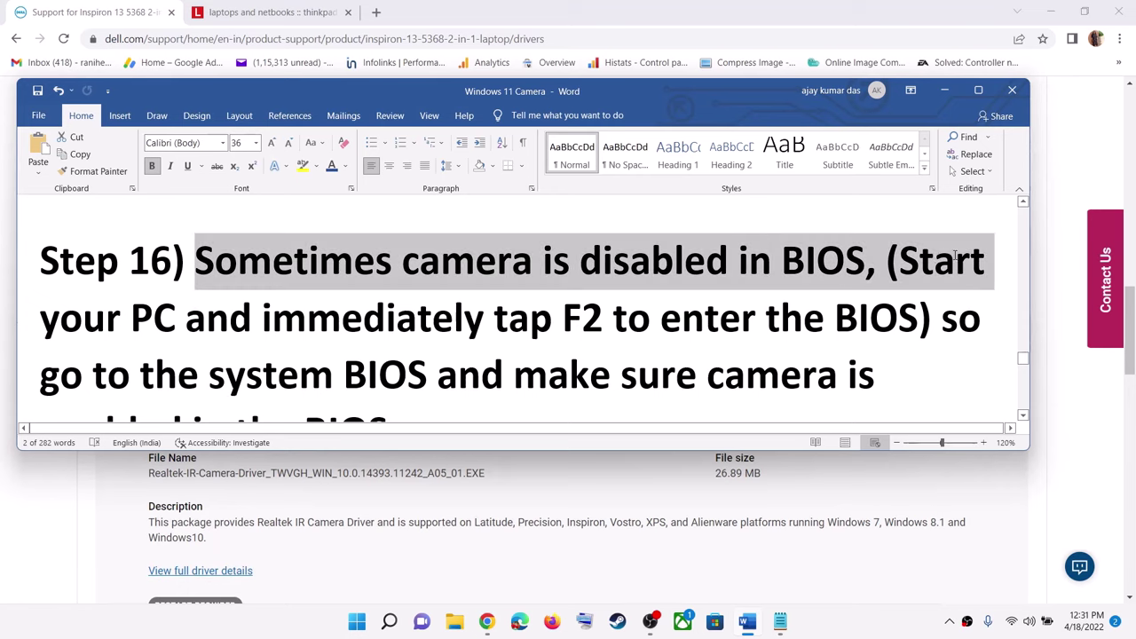
{"action": "left_click", "coordinate": [818, 260]}
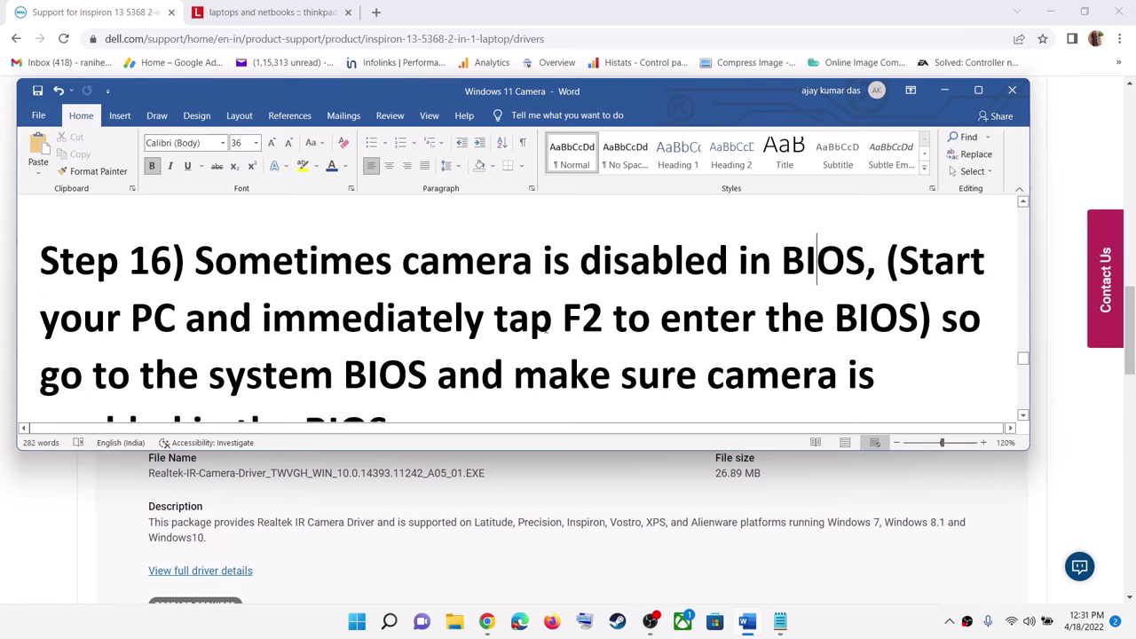
Highlight the F2 key and 'the BIOS' mentions in Step 16's tip
{"action": "left_click_drag", "start_coordinate": [561, 318], "coordinate": [918, 320]}
{"action": "left_click", "coordinate": [563, 318]}
{"action": "left_click", "coordinate": [496, 321]}
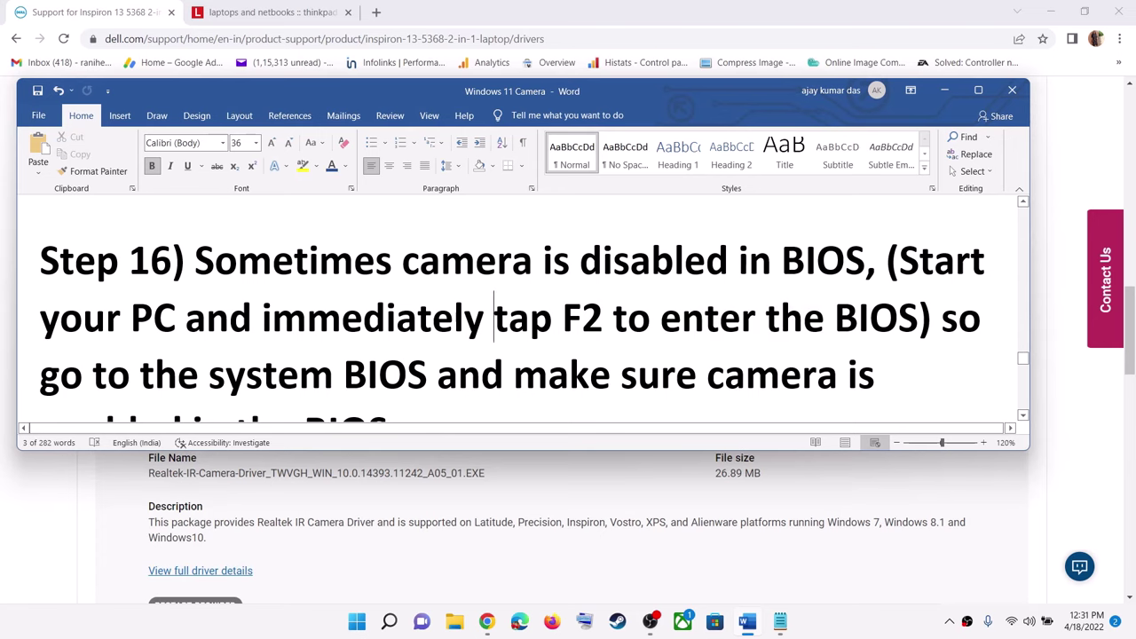
{"action": "left_click_drag", "start_coordinate": [562, 318], "coordinate": [604, 320]}
{"action": "left_click", "coordinate": [834, 318]}
{"action": "left_click", "coordinate": [604, 326]}
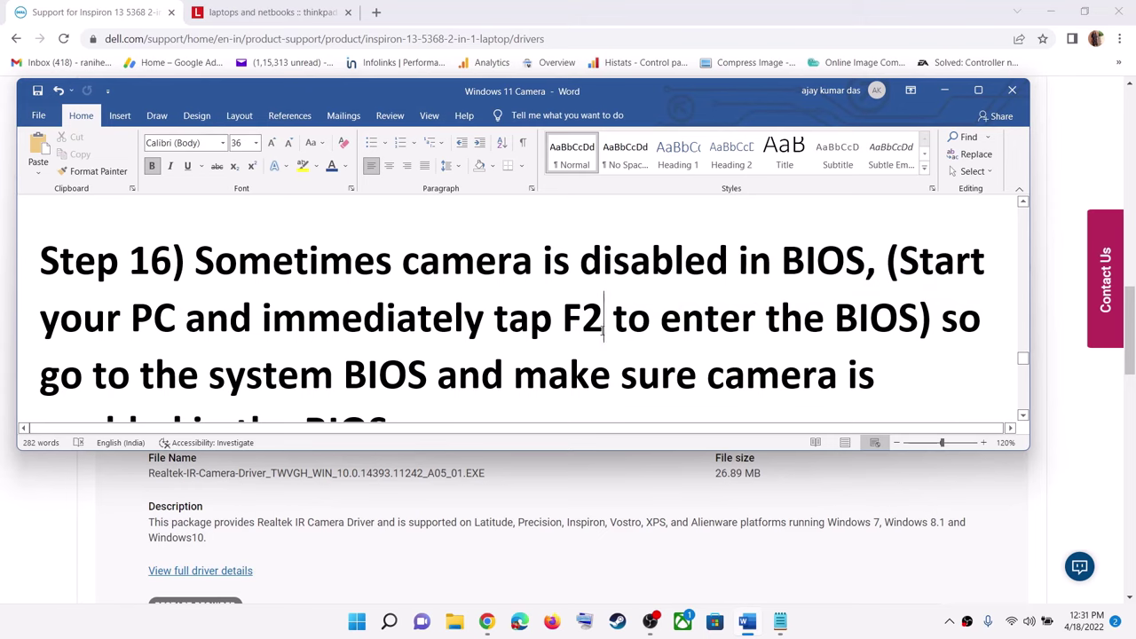
{"action": "left_click_drag", "start_coordinate": [603, 315], "coordinate": [563, 321]}
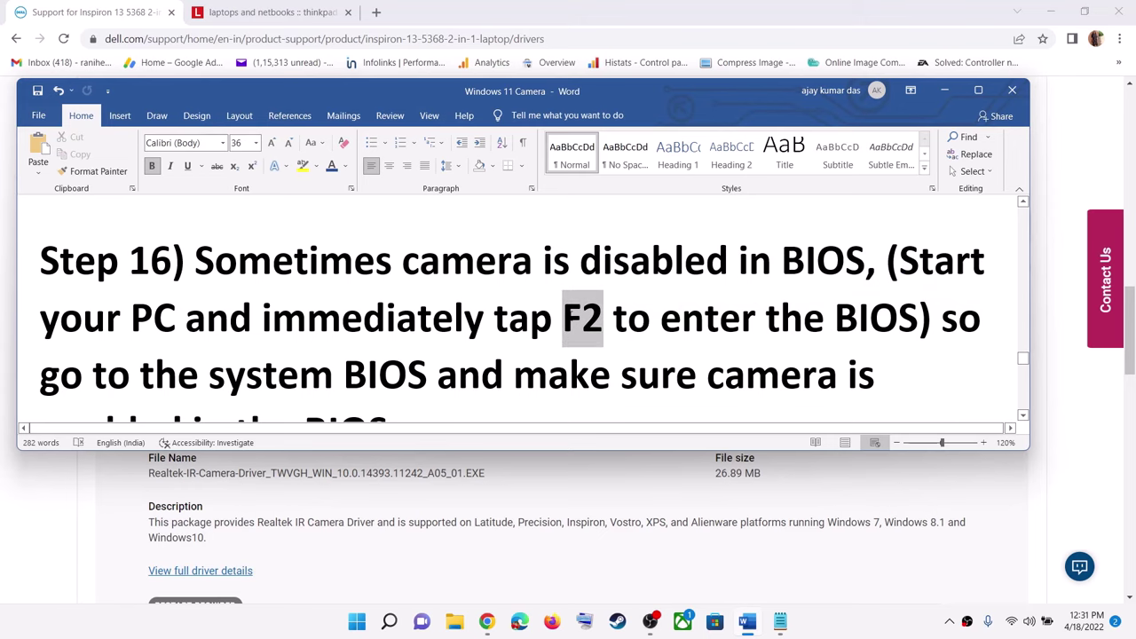
{"action": "left_click", "coordinate": [562, 321]}
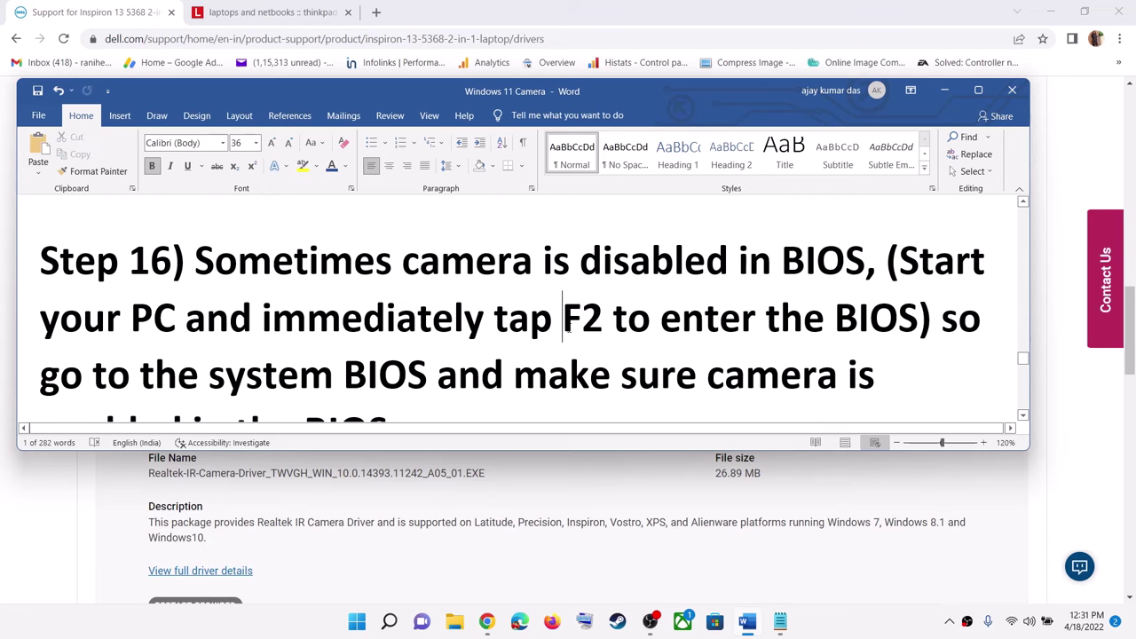
{"action": "left_click_drag", "start_coordinate": [561, 319], "coordinate": [610, 315]}
{"action": "left_click_drag", "start_coordinate": [766, 318], "coordinate": [898, 317]}
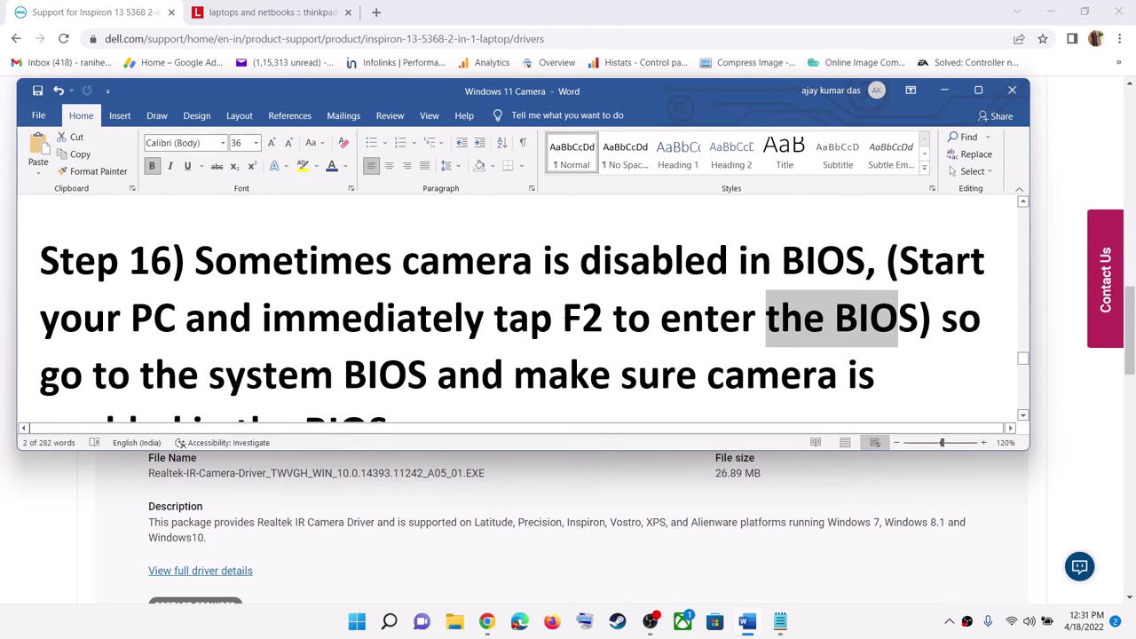
{"action": "left_click_drag", "start_coordinate": [562, 318], "coordinate": [610, 316]}
{"action": "left_click", "coordinate": [294, 263]}
Highlight 'camera is enabled in the BIOS' and Step 17's 'Update Windows 11', then open Windows Settings
{"action": "left_click_drag", "start_coordinate": [628, 277], "coordinate": [877, 267]}
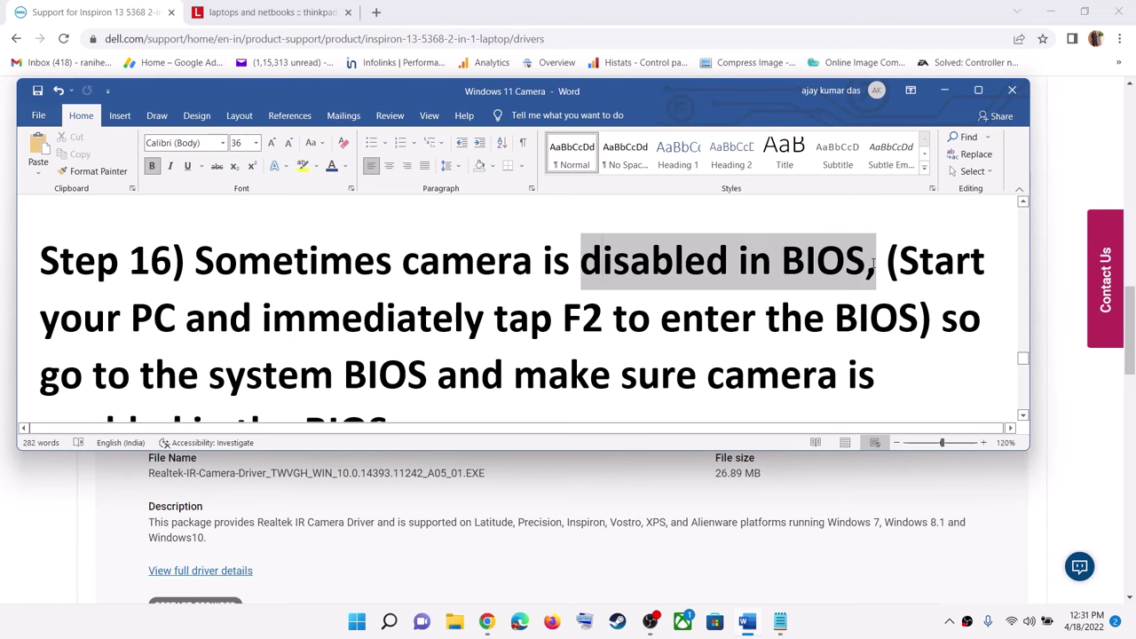
{"action": "scroll", "coordinate": [515, 344], "scroll_direction": "down", "scroll_amount": 2}
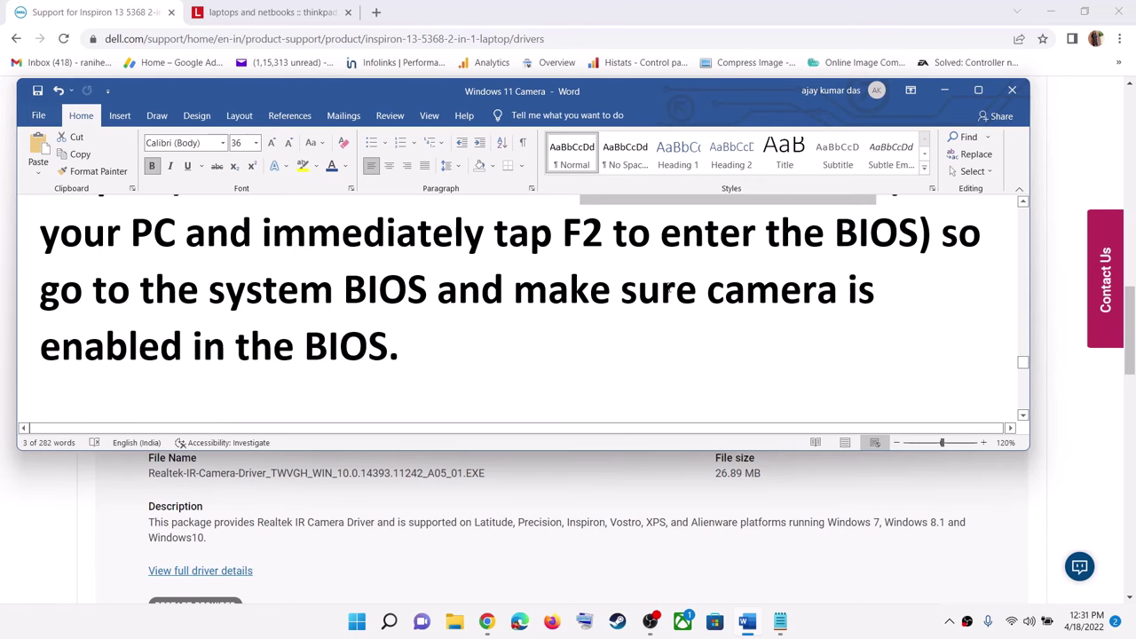
{"action": "left_click_drag", "start_coordinate": [666, 293], "coordinate": [442, 332]}
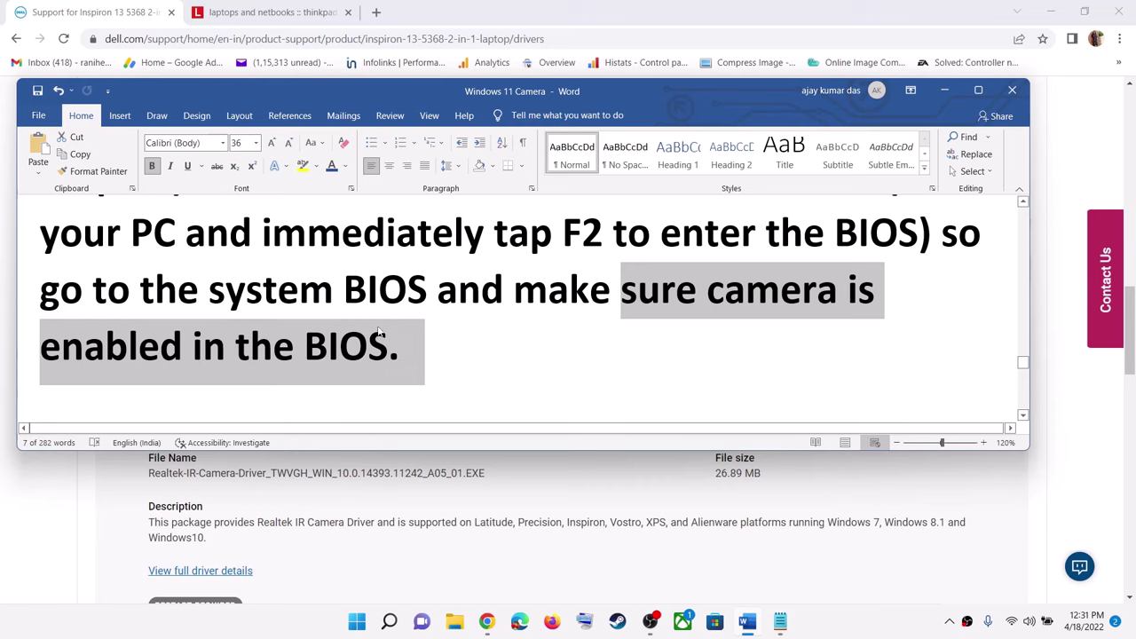
{"action": "scroll", "coordinate": [379, 331], "scroll_direction": "down", "scroll_amount": 3}
{"action": "left_click_drag", "start_coordinate": [573, 355], "coordinate": [195, 355]}
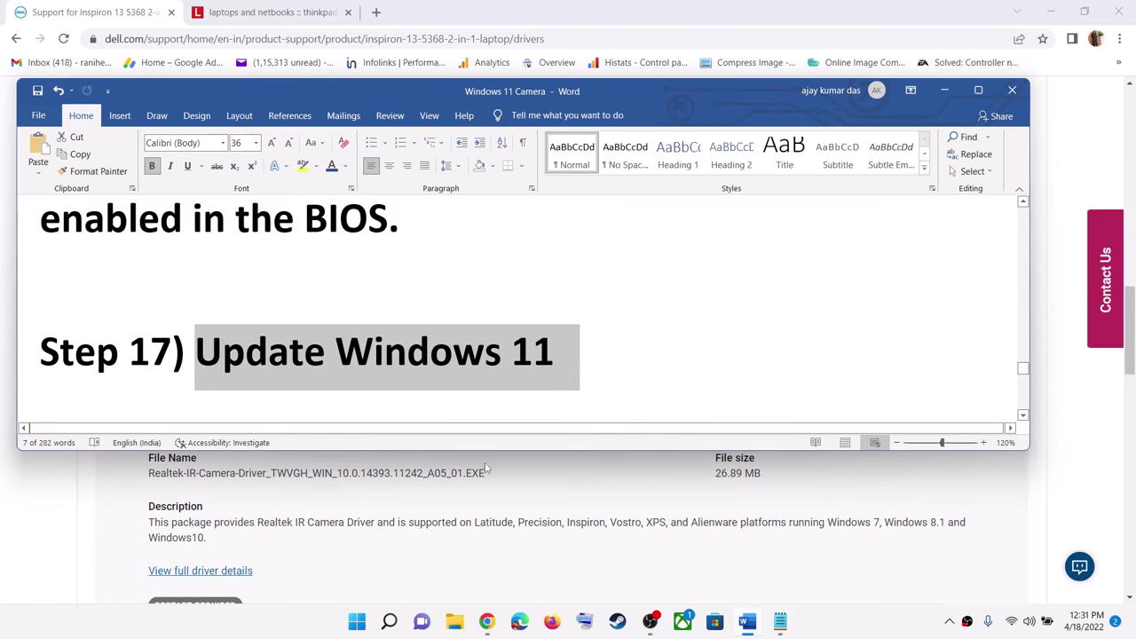
{"action": "key", "text": "super"}
{"action": "left_click", "coordinate": [530, 253]}
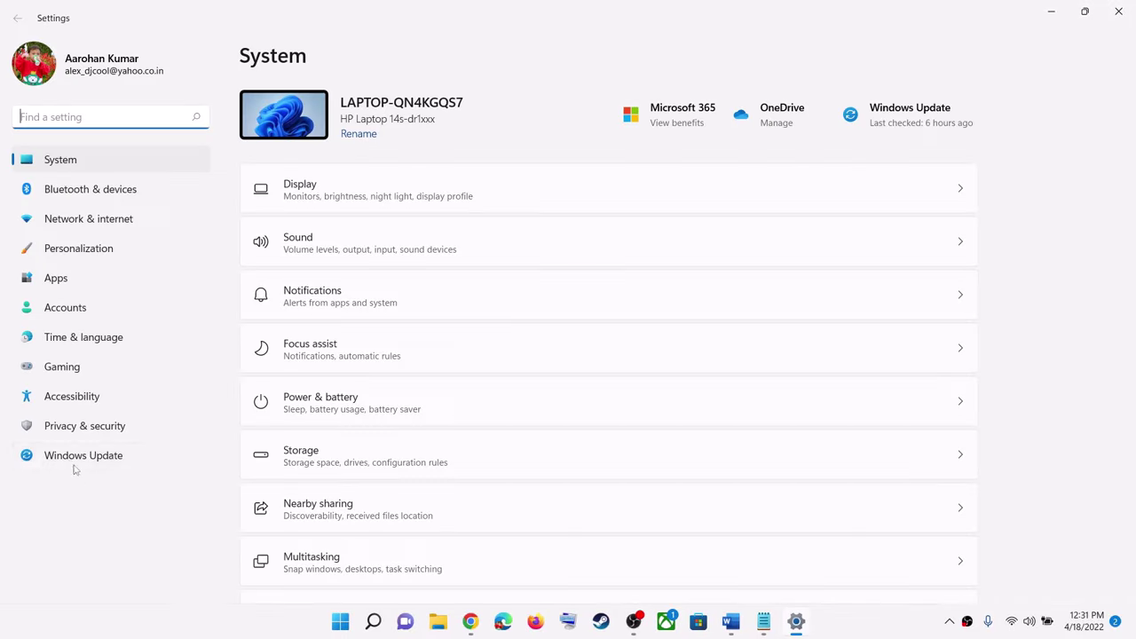
Start a Windows Update check, then show and dismiss Start's power options
{"action": "left_click", "coordinate": [82, 460]}
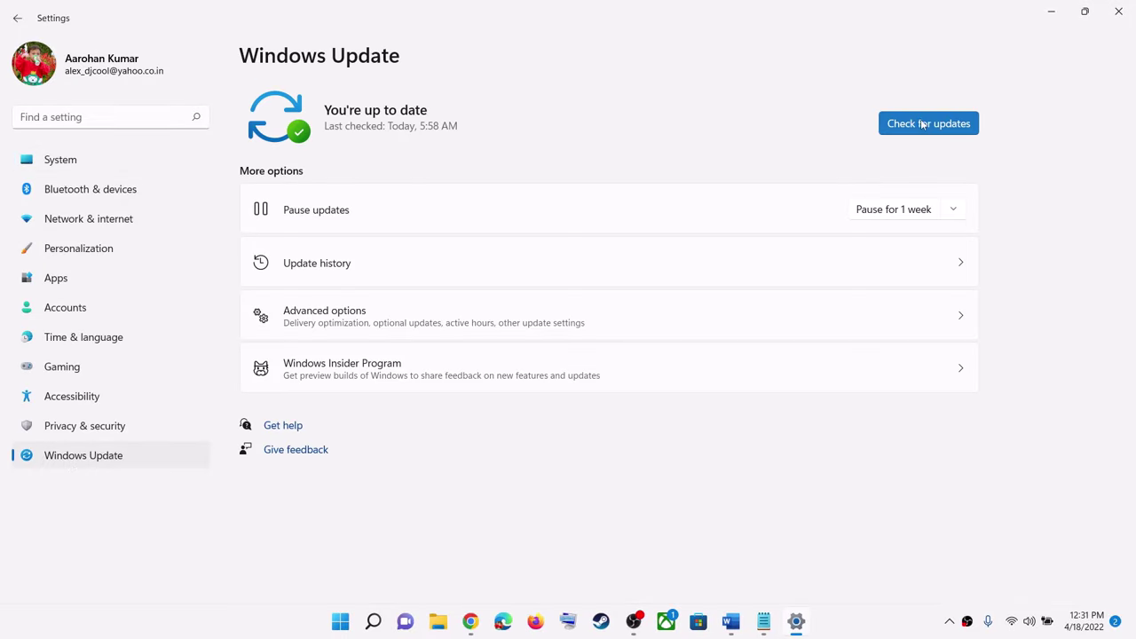
{"action": "left_click", "coordinate": [923, 124]}
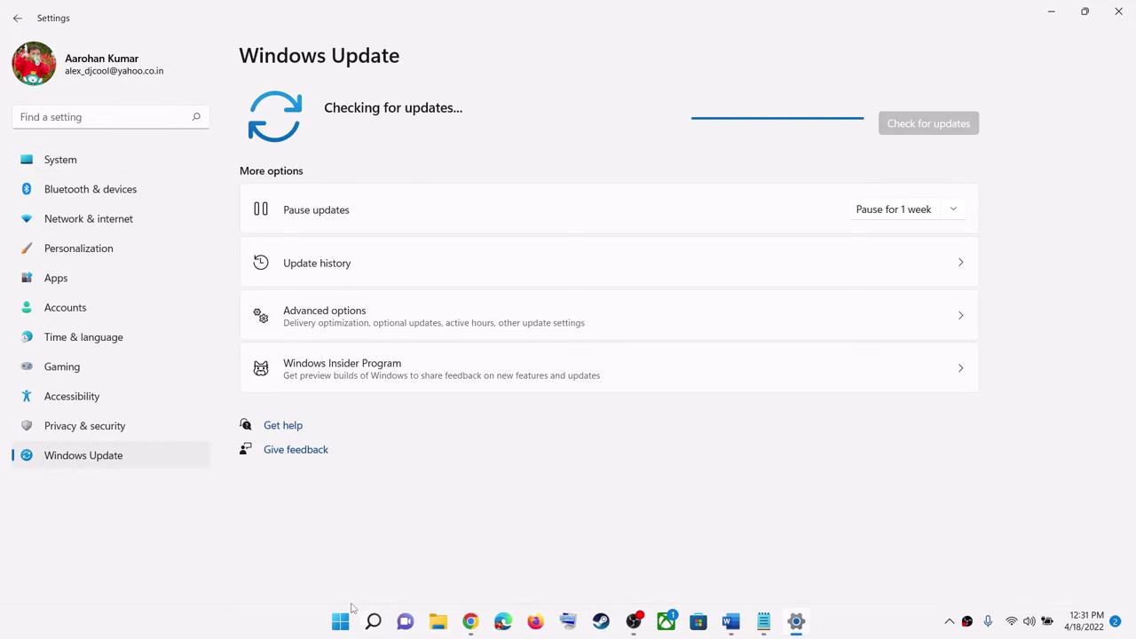
{"action": "key", "text": "super"}
{"action": "left_click", "coordinate": [751, 570]}
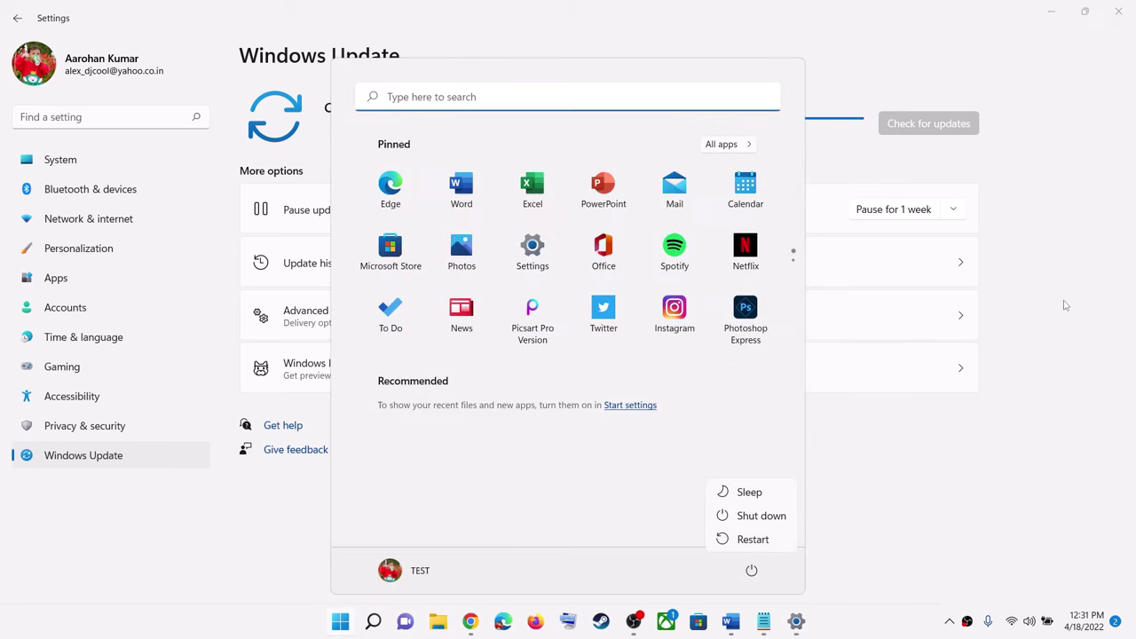
{"action": "left_click", "coordinate": [1118, 11]}
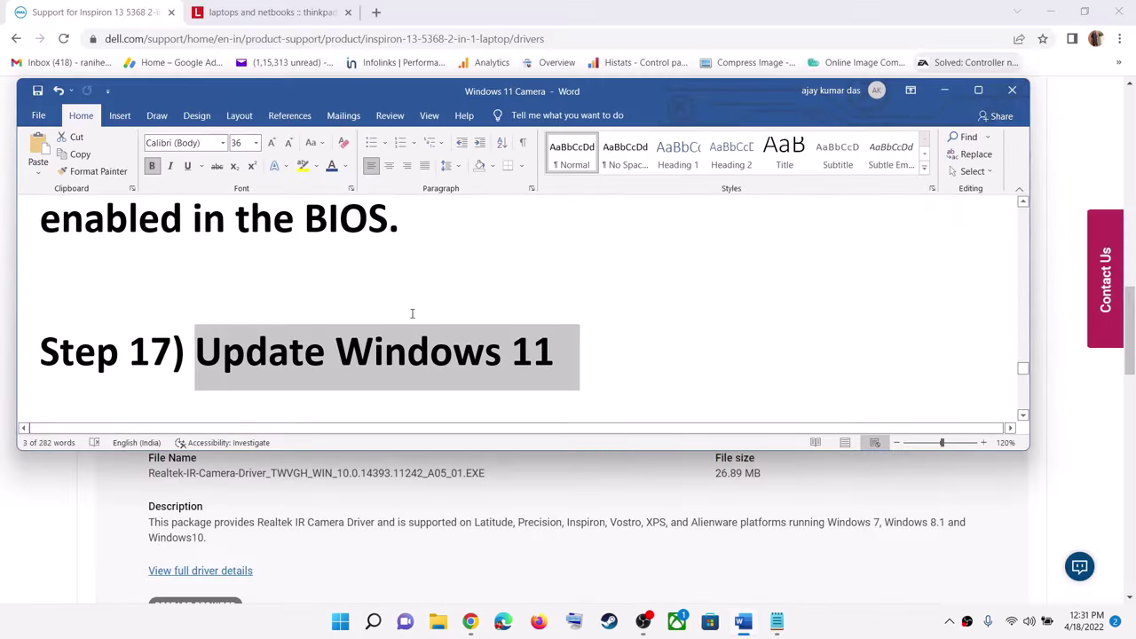
{"action": "scroll", "coordinate": [408, 329], "scroll_direction": "down", "scroll_amount": 3}
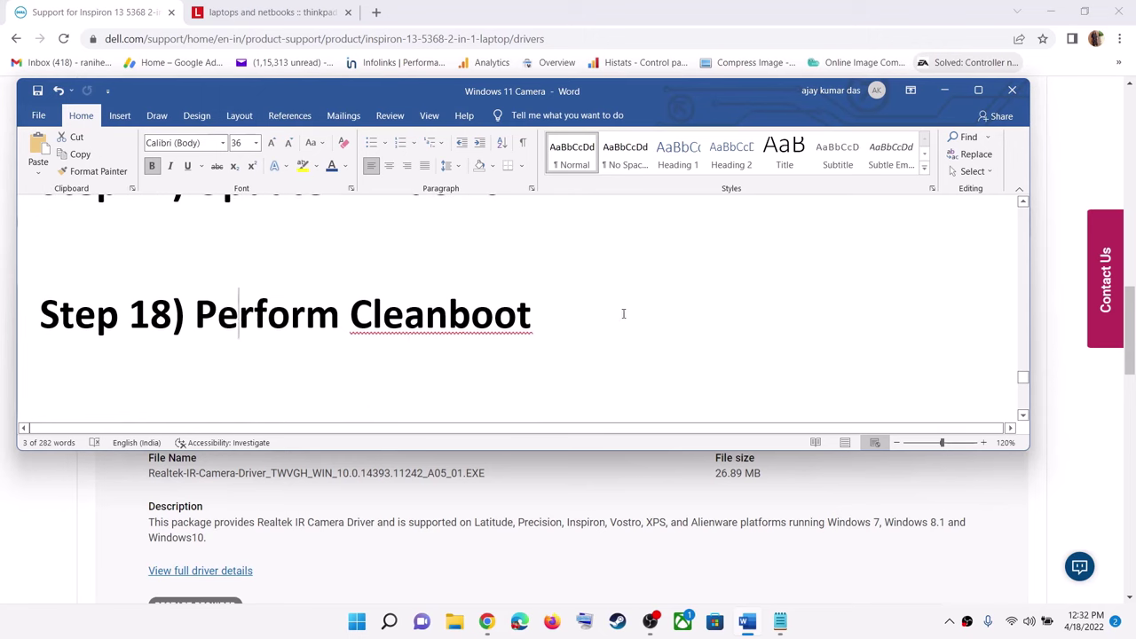
{"action": "left_click_drag", "start_coordinate": [621, 314], "coordinate": [195, 314]}
{"action": "left_click", "coordinate": [359, 624]}
{"action": "type", "text": "sy"}
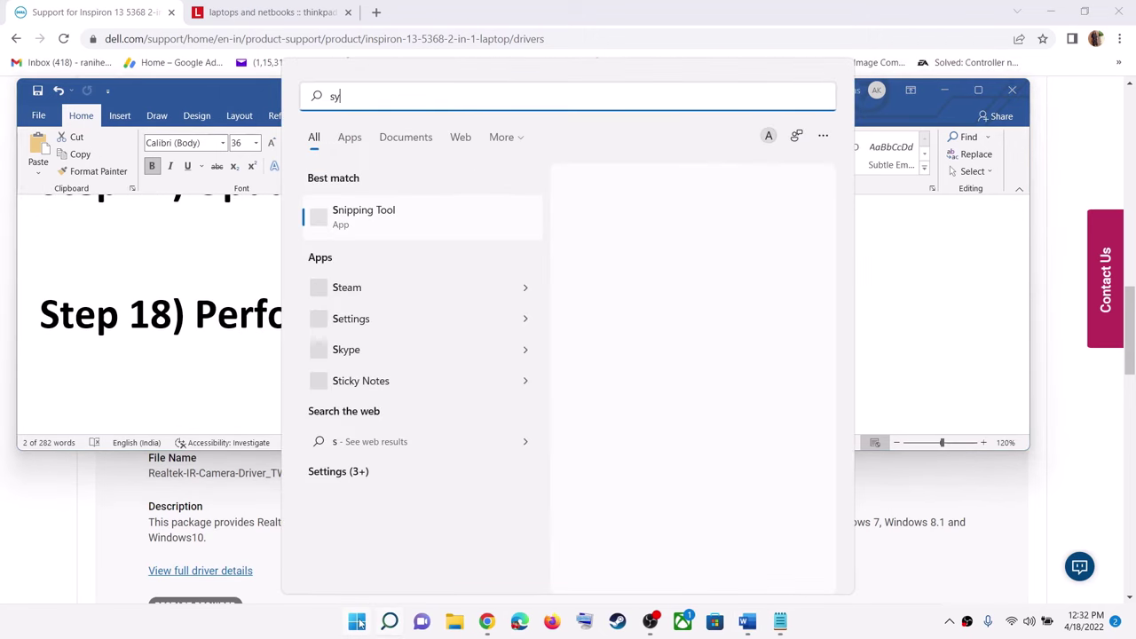
{"action": "type", "text": "stem"}
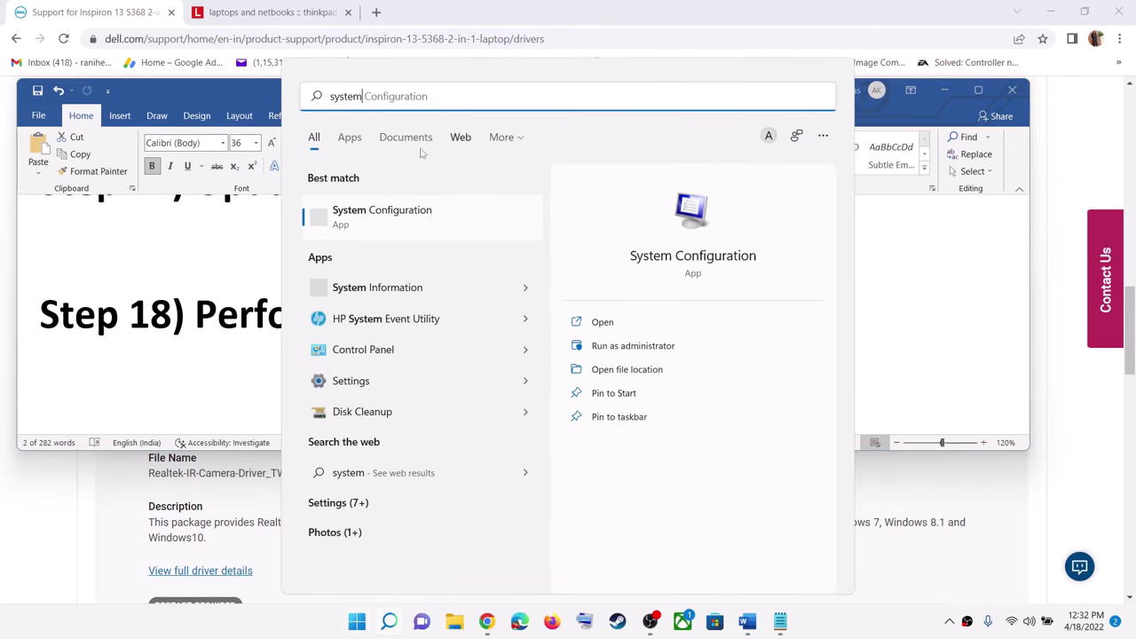
{"action": "left_click", "coordinate": [399, 220]}
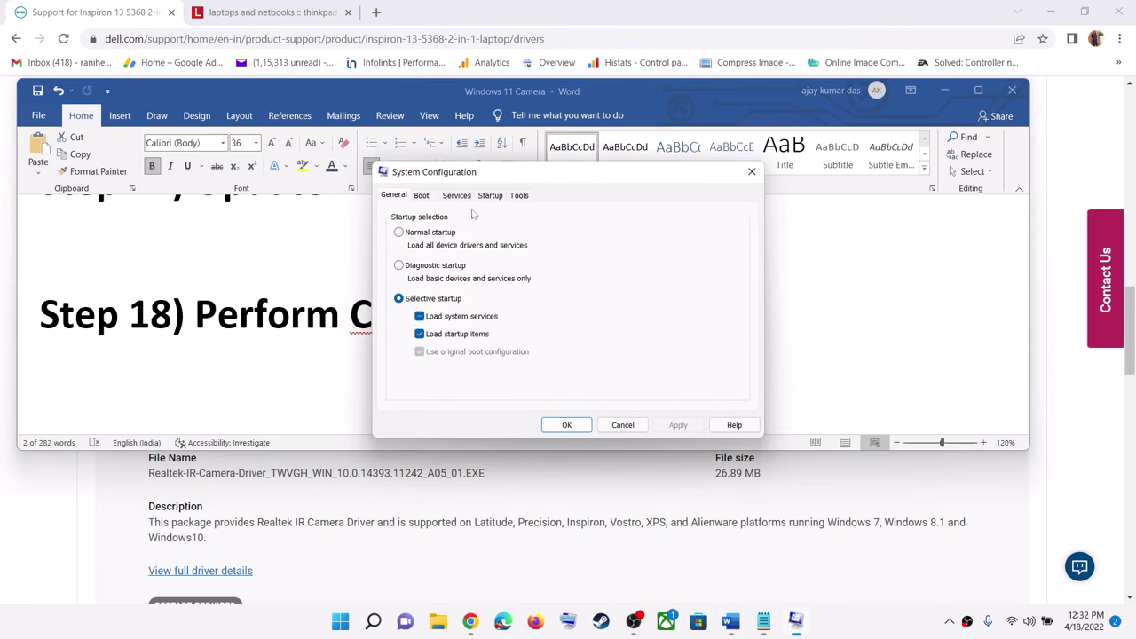
{"action": "left_click", "coordinate": [462, 200]}
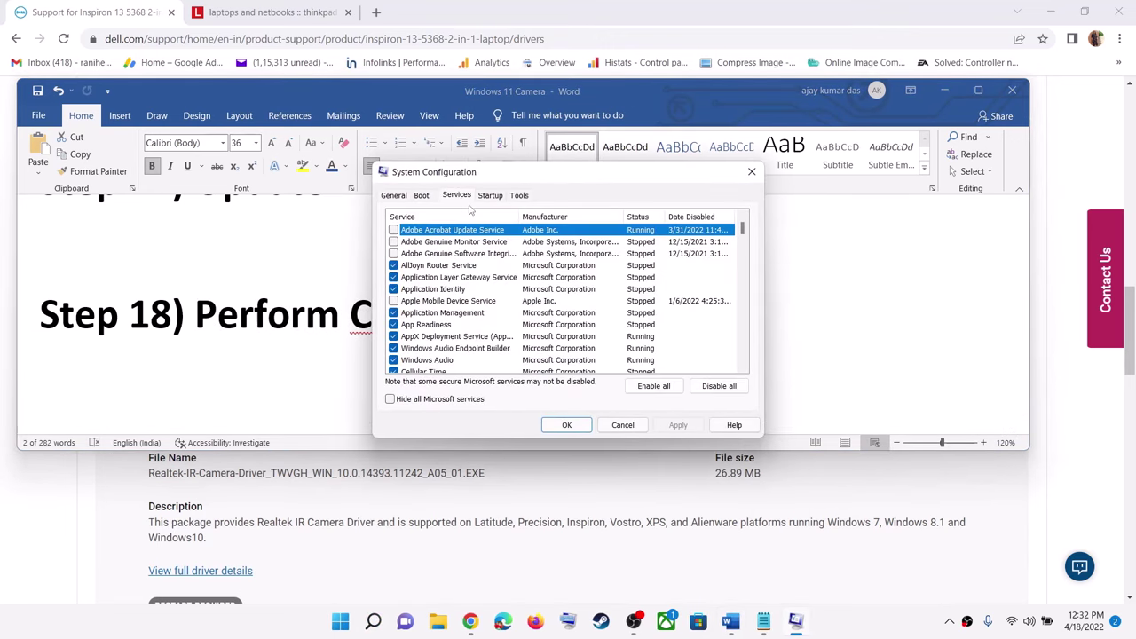
{"action": "left_click", "coordinate": [389, 400]}
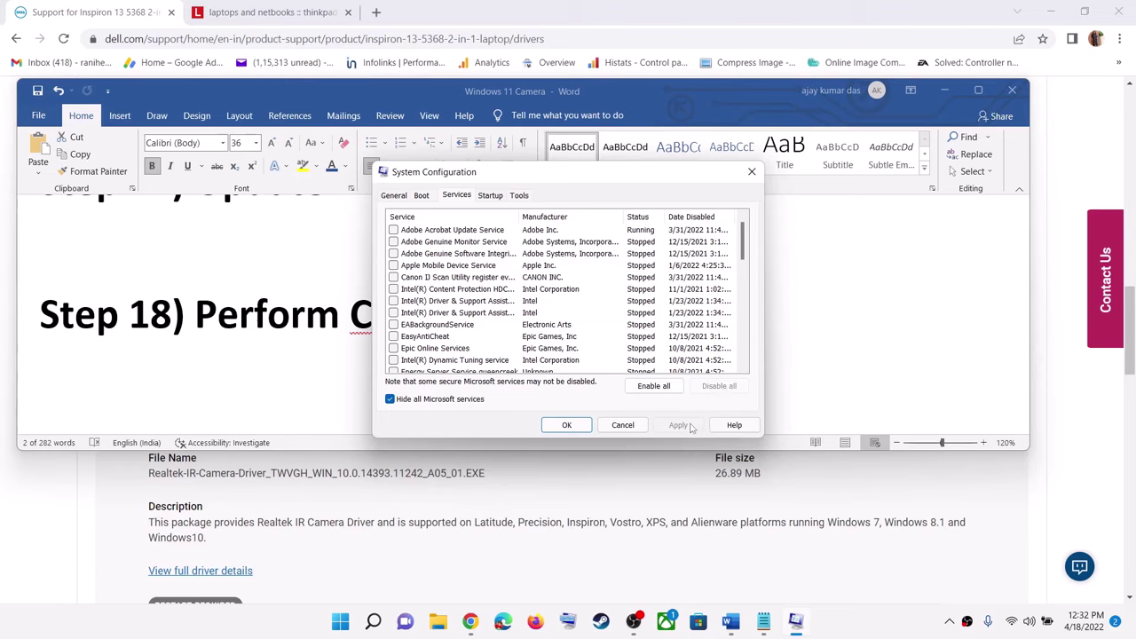
{"action": "left_click", "coordinate": [566, 425]}
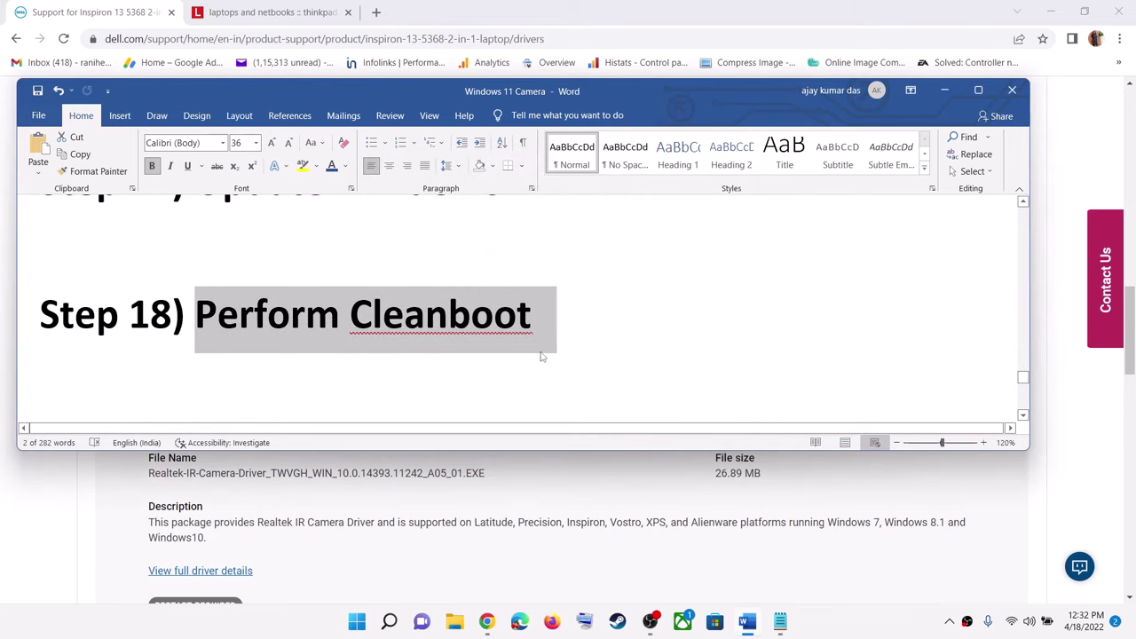
Select the Step 19 heading 'Update system BIOS', then show Chrome's Lenovo camera drivers page
{"action": "left_click", "coordinate": [550, 321]}
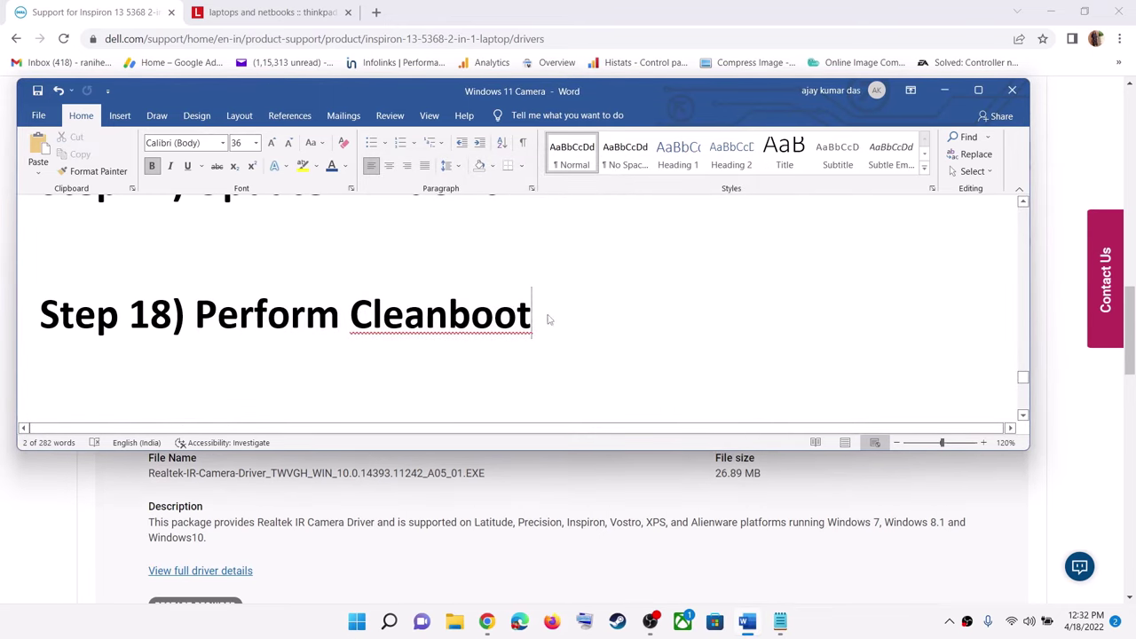
{"action": "key", "text": "Return"}
{"action": "key", "text": "Return"}
{"action": "type", "text": "Step 19) Update system BIOS"}
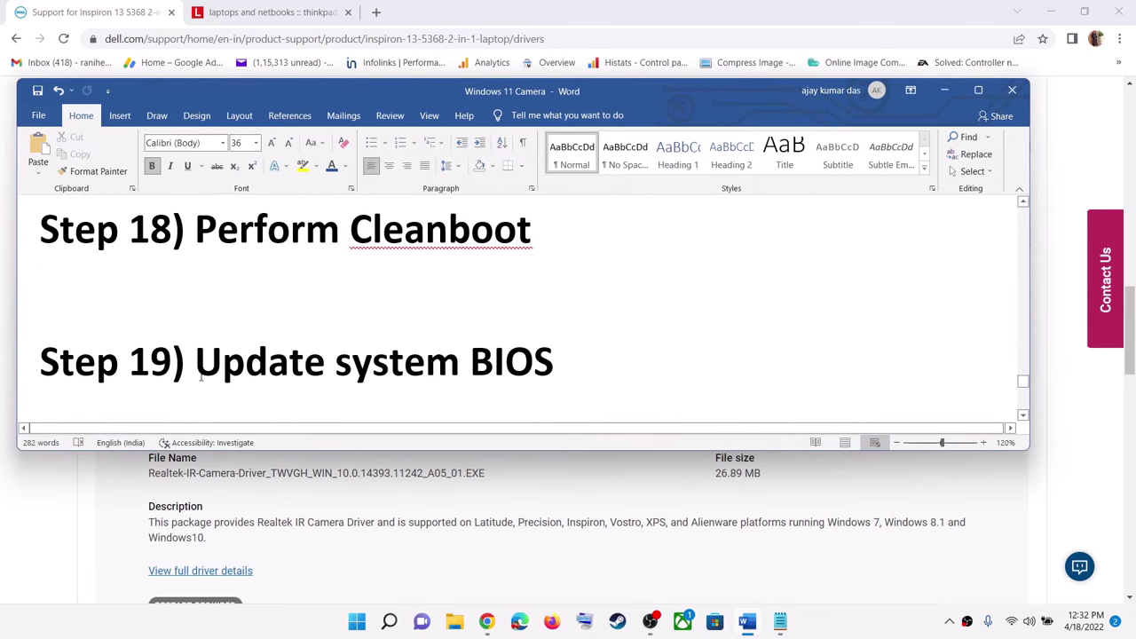
{"action": "left_click_drag", "start_coordinate": [196, 371], "coordinate": [545, 362]}
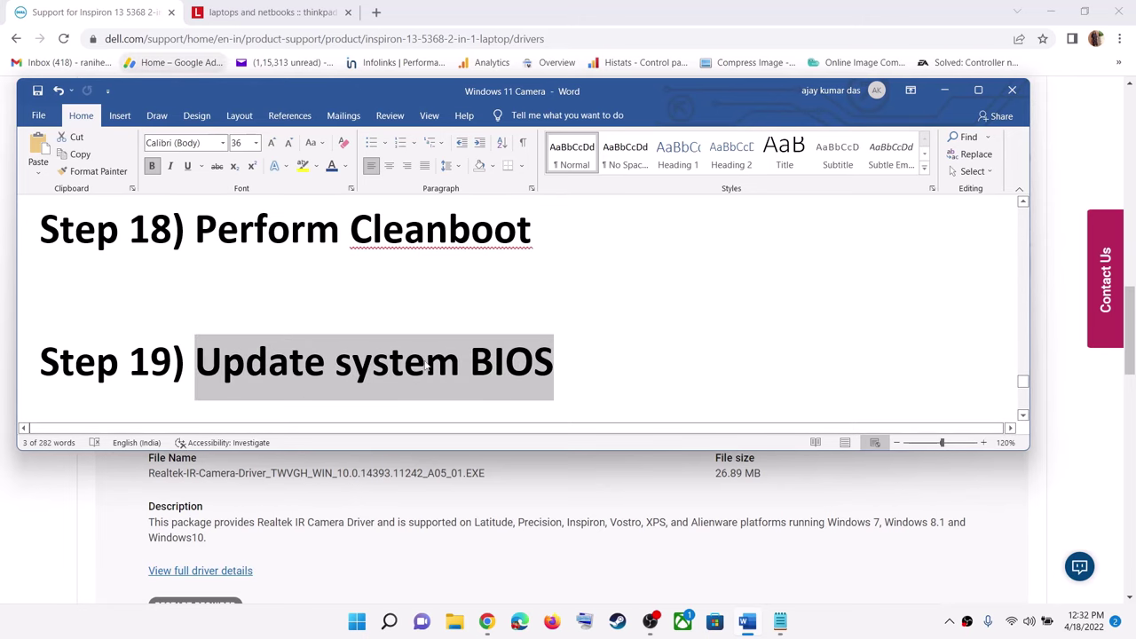
{"action": "left_click", "coordinate": [93, 22]}
{"action": "left_click", "coordinate": [266, 12]}
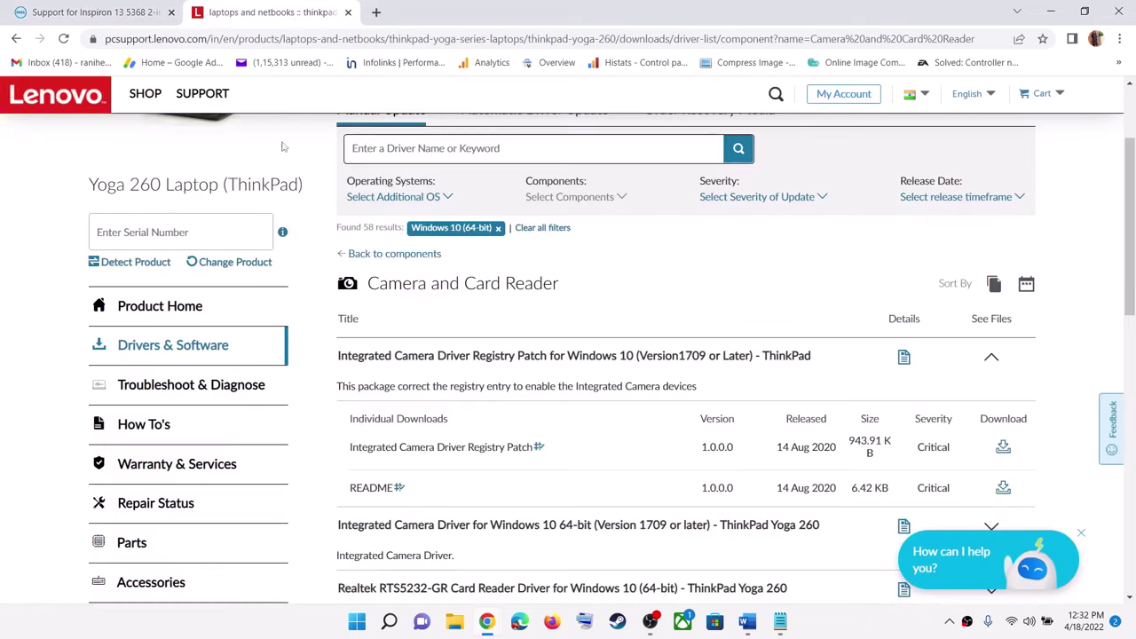
Filter Dell's Inspiron 13 5368 downloads to System BIOS only and expand its version 1.23.1 details
{"action": "left_click", "coordinate": [102, 13]}
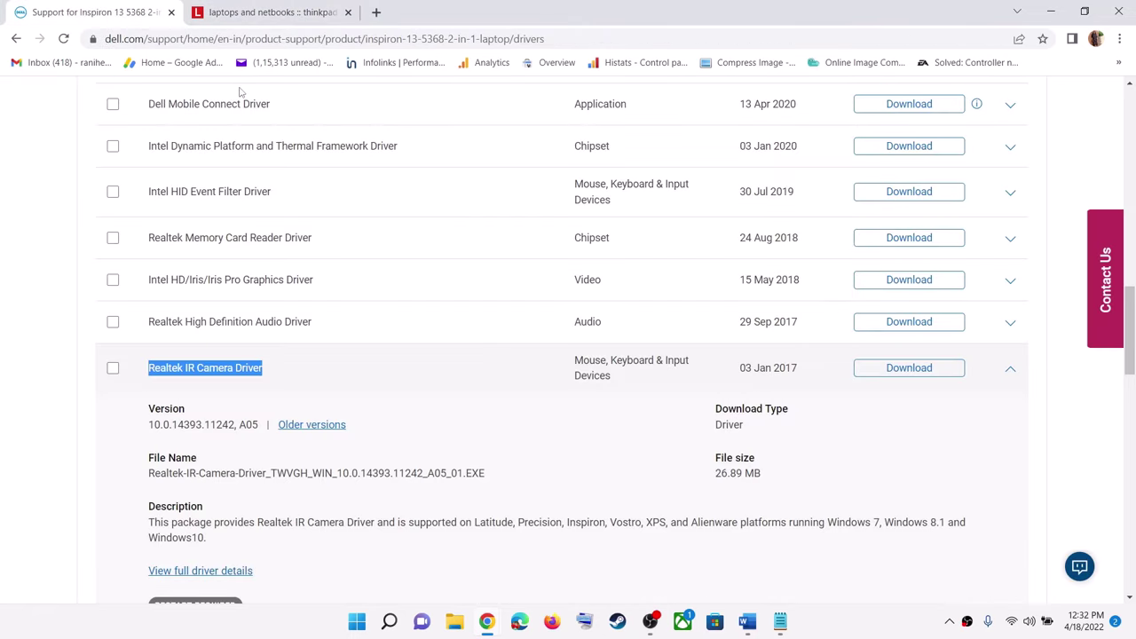
{"action": "scroll", "coordinate": [533, 417], "scroll_direction": "up", "scroll_amount": 15}
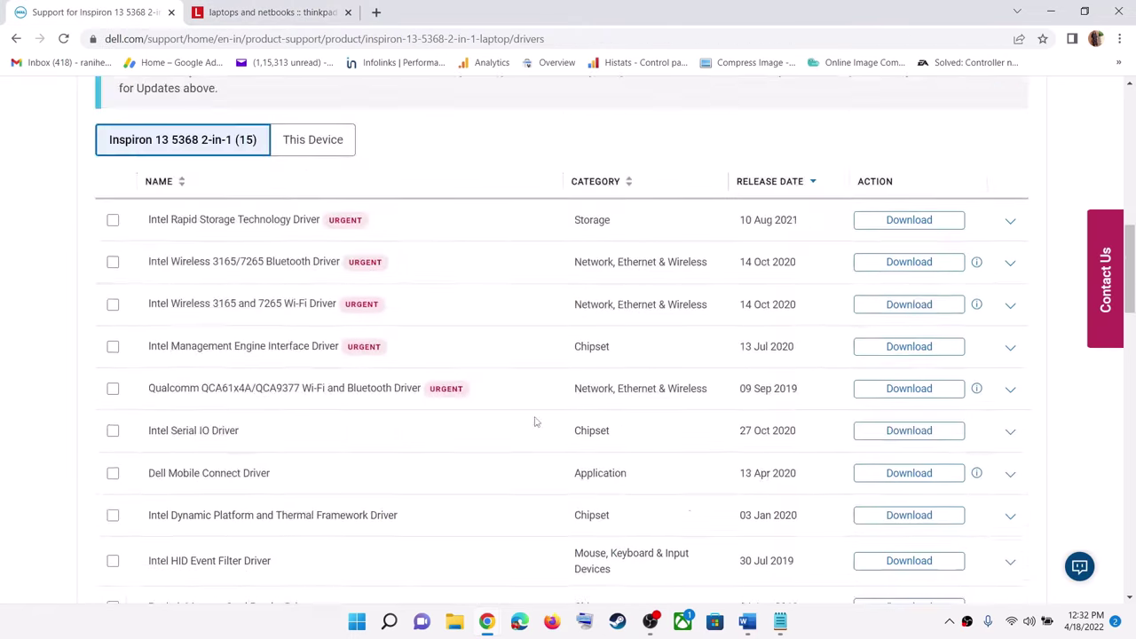
{"action": "scroll", "coordinate": [646, 346], "scroll_direction": "down", "scroll_amount": 2}
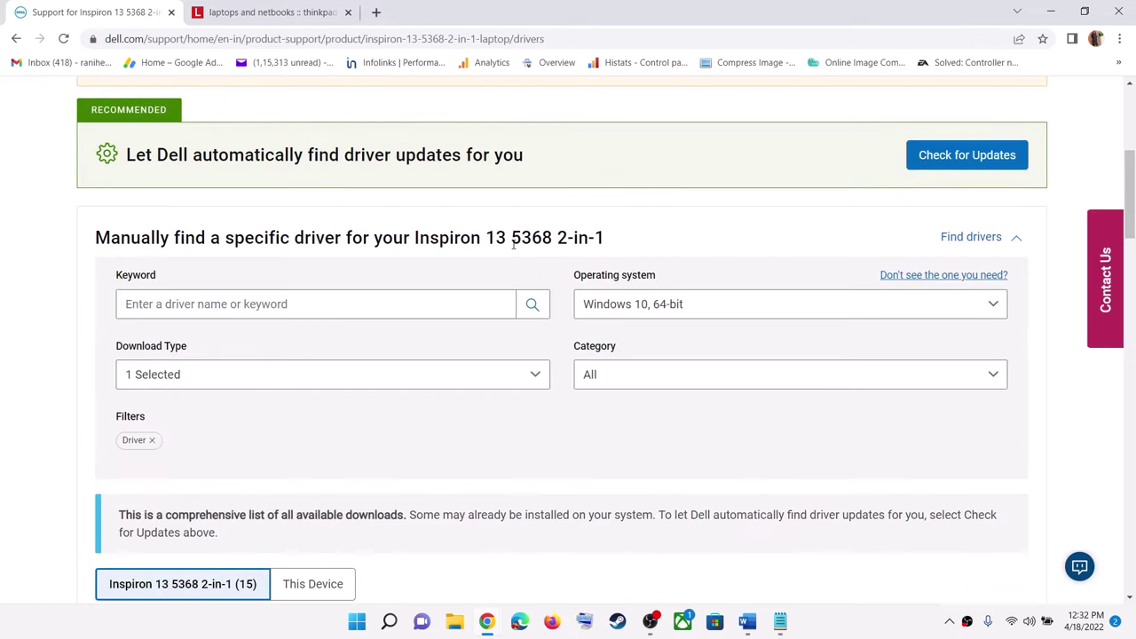
{"action": "left_click_drag", "start_coordinate": [494, 239], "coordinate": [691, 221]}
{"action": "scroll", "coordinate": [230, 363], "scroll_direction": "down", "scroll_amount": 3}
{"action": "left_click", "coordinate": [188, 153]}
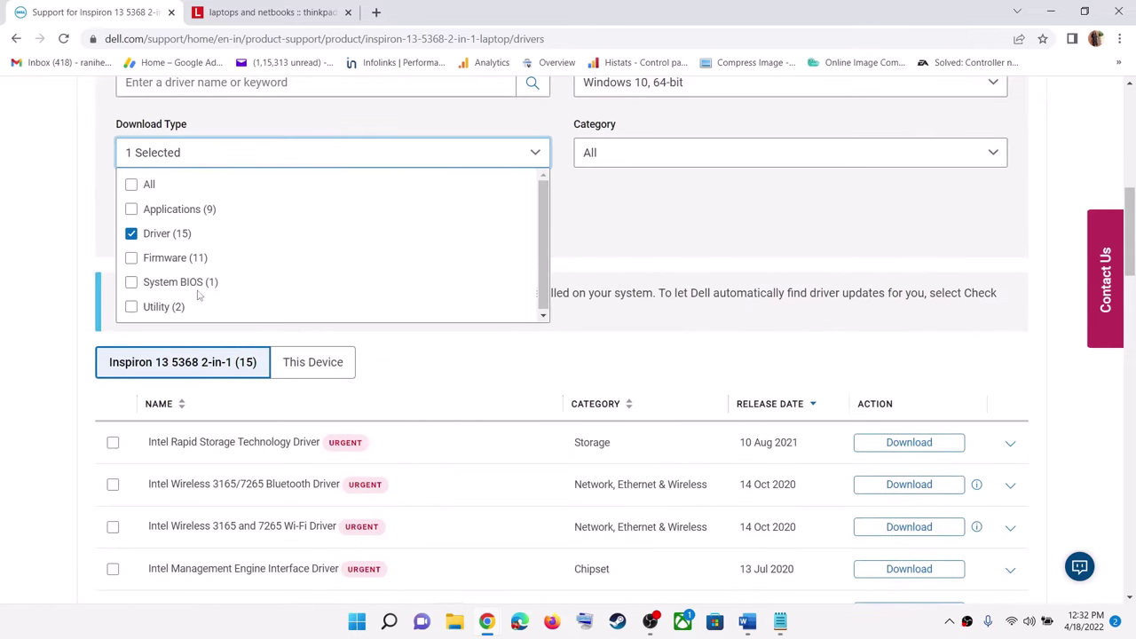
{"action": "left_click", "coordinate": [167, 283]}
{"action": "left_click", "coordinate": [131, 234]}
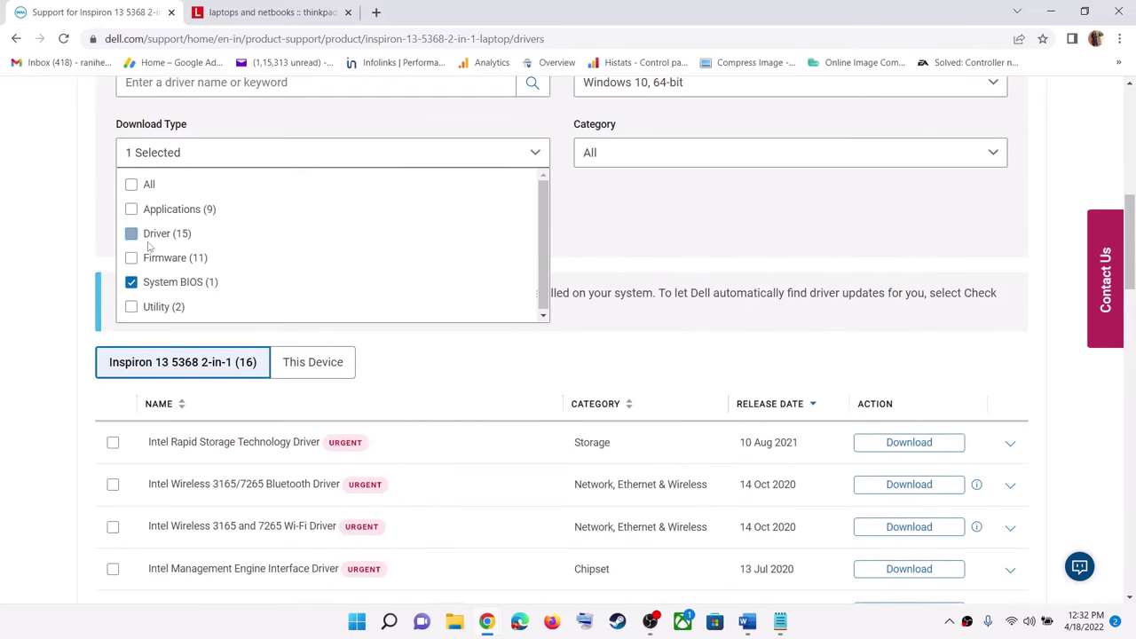
{"action": "left_click", "coordinate": [835, 350]}
{"action": "scroll", "coordinate": [513, 433], "scroll_direction": "down", "scroll_amount": 1}
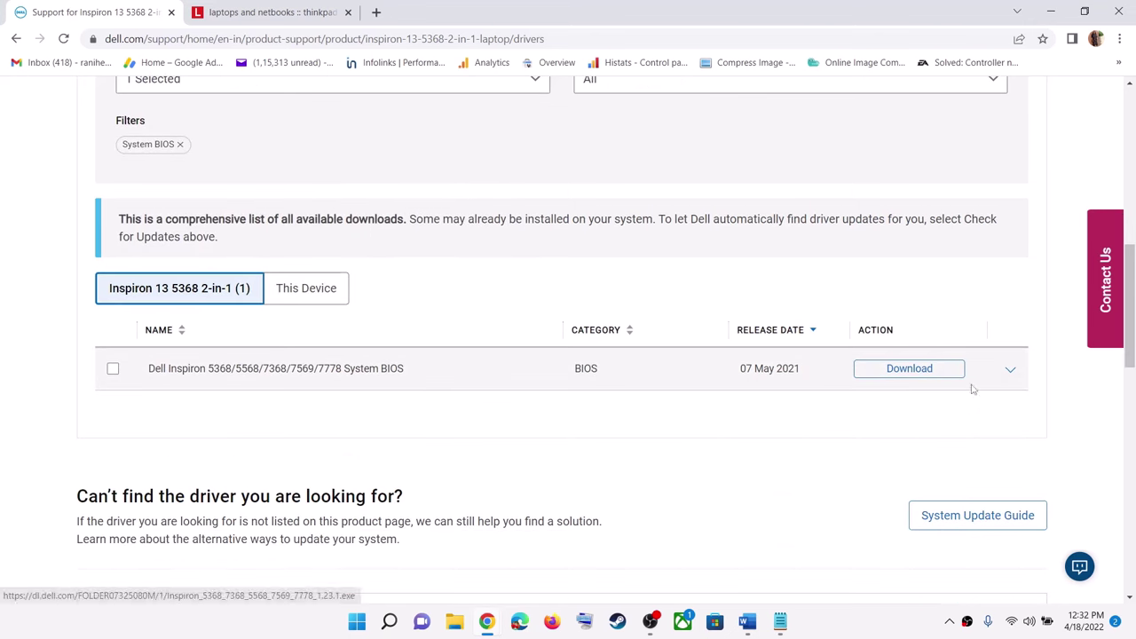
{"action": "left_click", "coordinate": [1010, 368]}
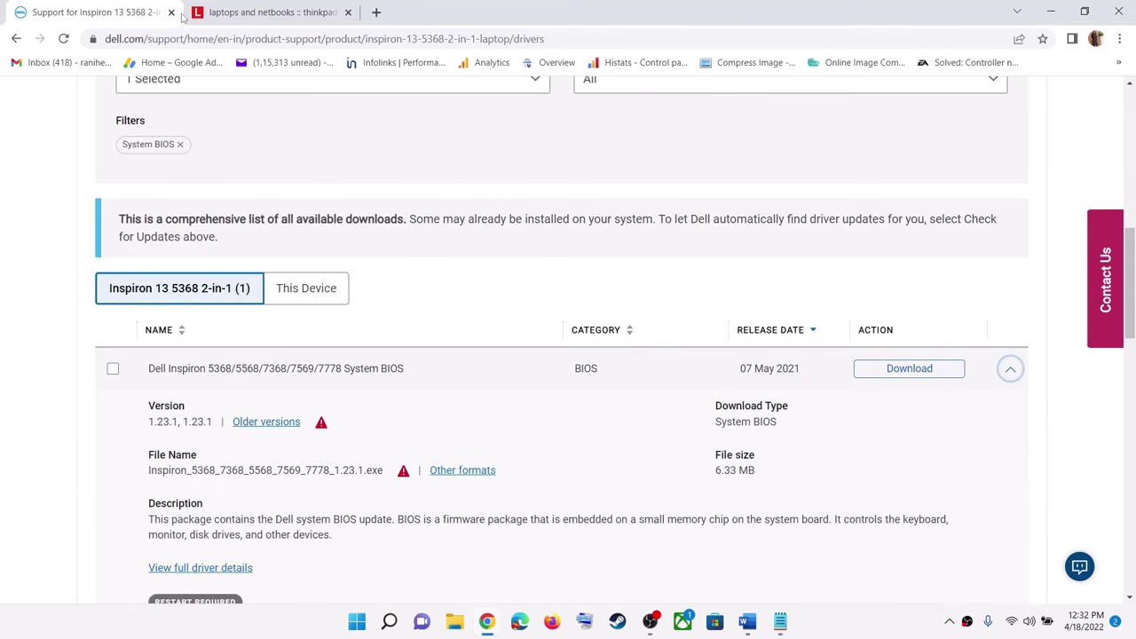
Open Lenovo's BIOS/UEFI downloads for the Yoga 260, then return to the Dell BIOS download
{"action": "left_click", "coordinate": [248, 12]}
{"action": "scroll", "coordinate": [831, 385], "scroll_direction": "down", "scroll_amount": 3}
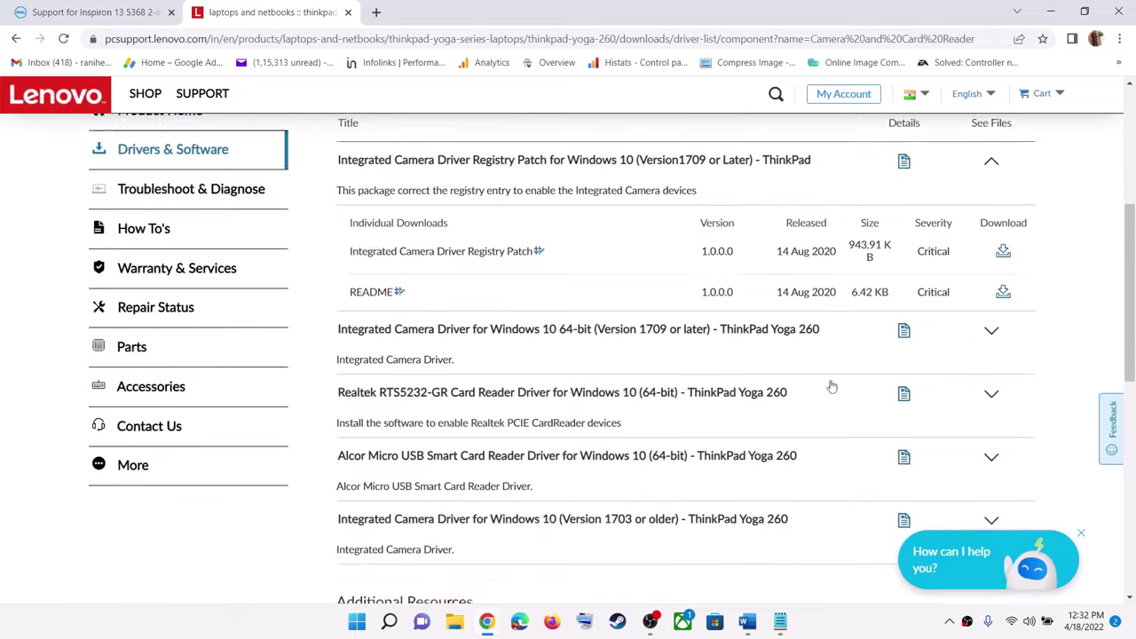
{"action": "scroll", "coordinate": [413, 195], "scroll_direction": "up", "scroll_amount": 3}
{"action": "scroll", "coordinate": [414, 195], "scroll_direction": "up", "scroll_amount": 3}
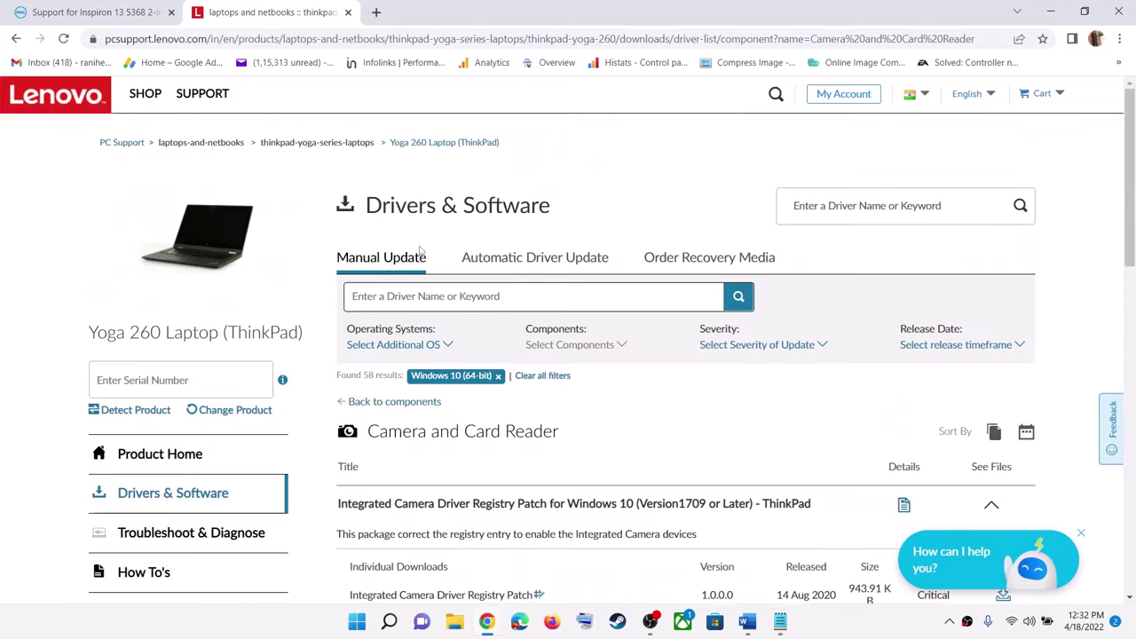
{"action": "left_click", "coordinate": [377, 259]}
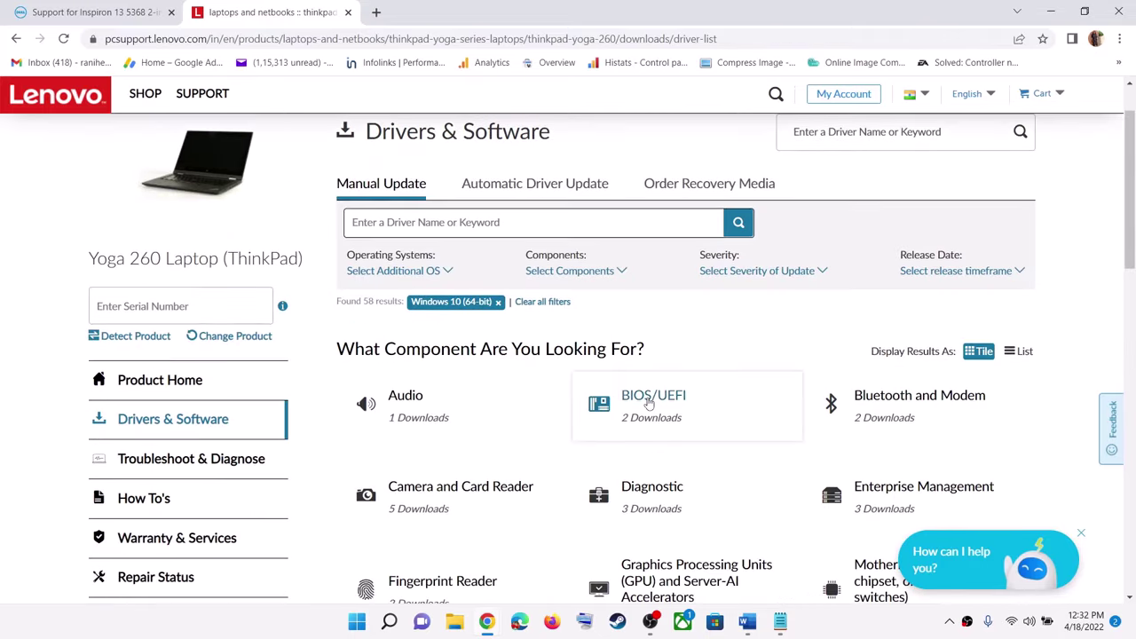
{"action": "left_click", "coordinate": [639, 401]}
{"action": "left_click", "coordinate": [91, 13]}
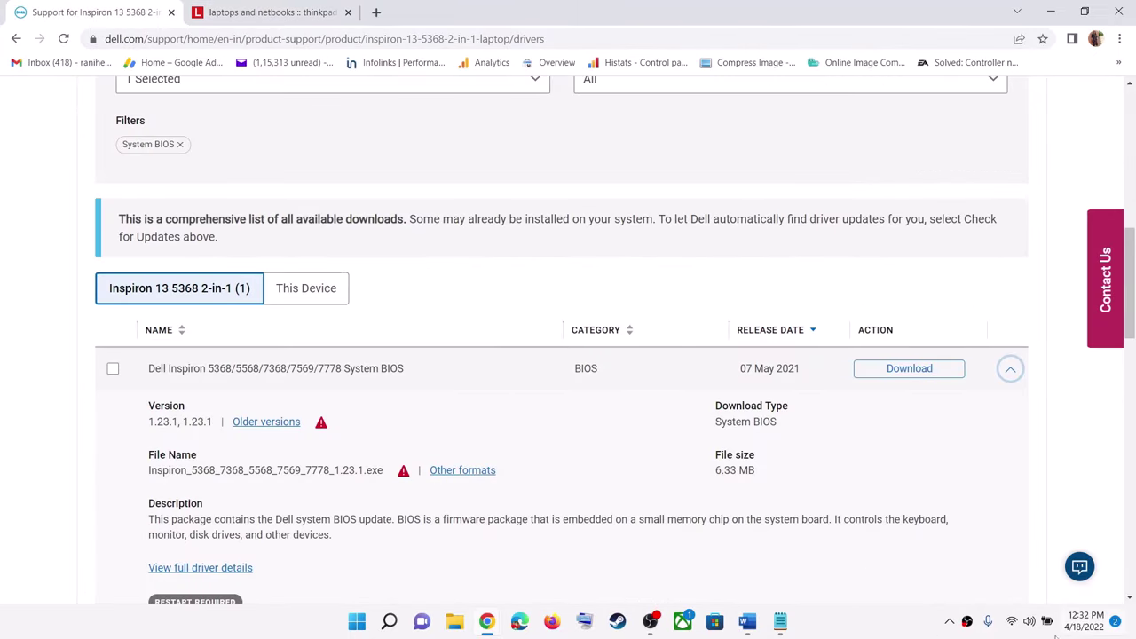
Check the battery and power status in quick settings, then bring Word back to front
{"action": "left_click", "coordinate": [1047, 625]}
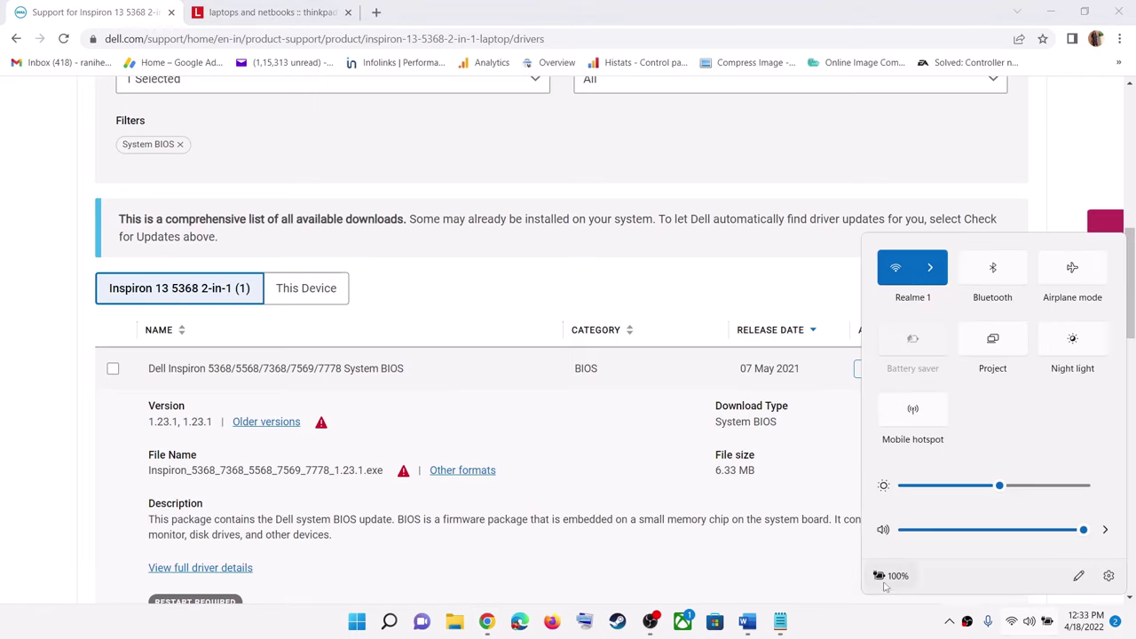
{"action": "mouse_move", "coordinate": [913, 577]}
{"action": "left_click", "coordinate": [820, 629]}
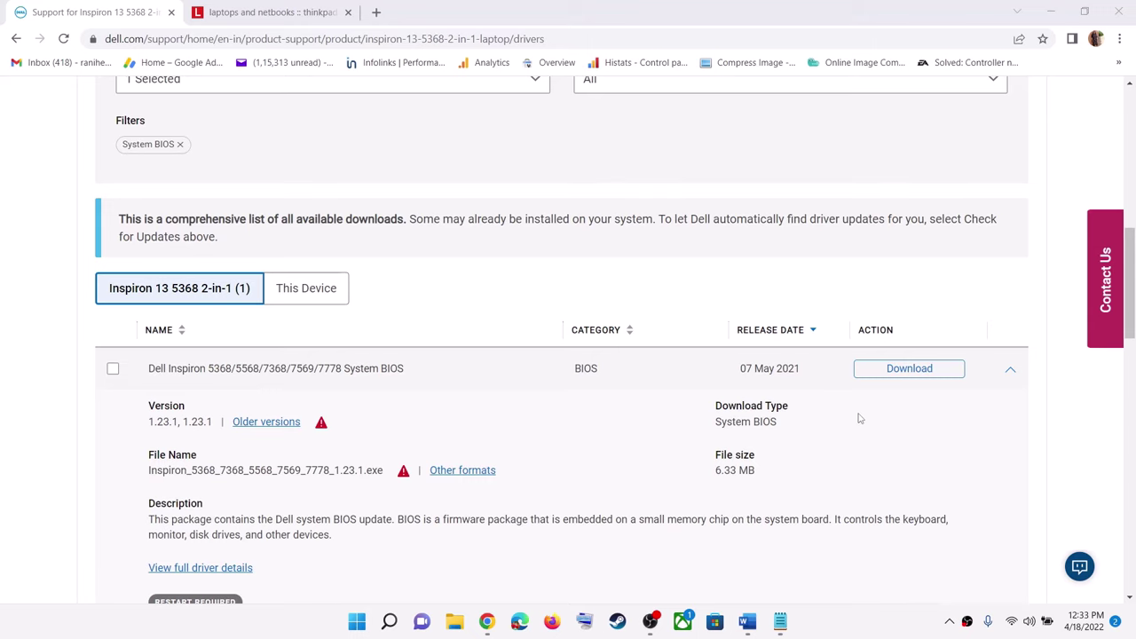
{"action": "left_click", "coordinate": [746, 630]}
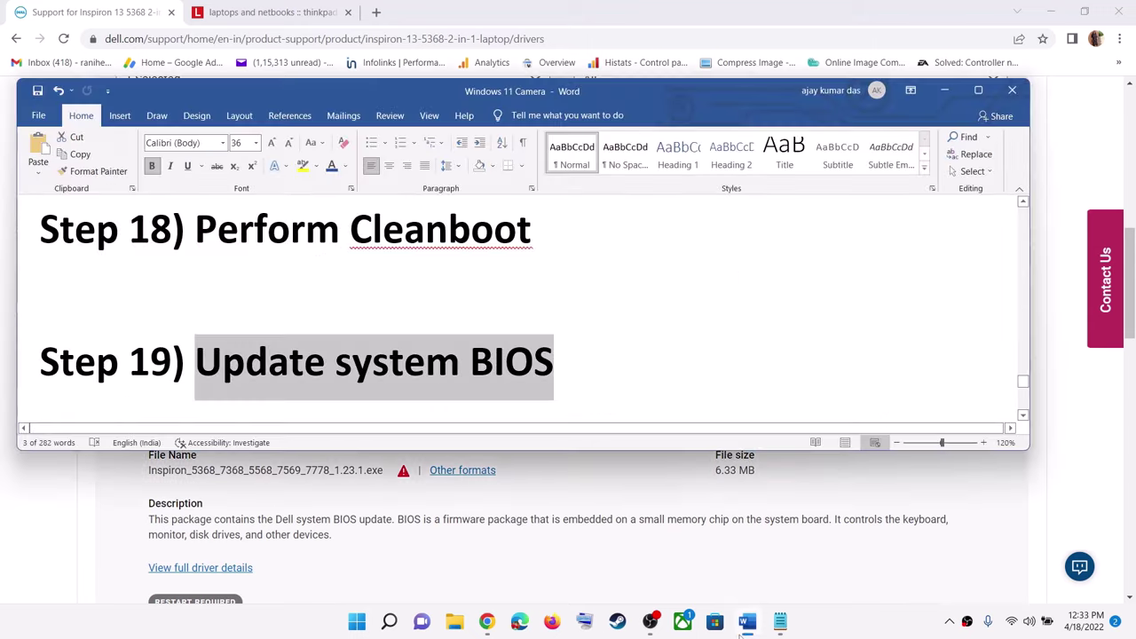
Scroll to Step 20 'Perform system restore' and search Windows for 'system restore'
{"action": "left_click", "coordinate": [557, 362]}
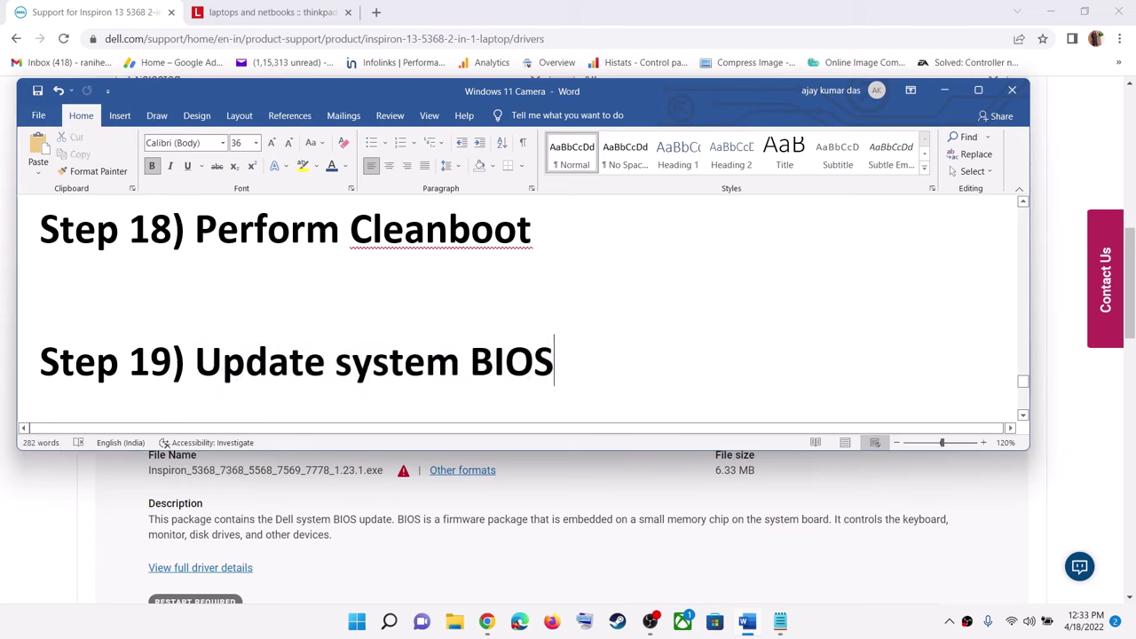
{"action": "mouse_move", "coordinate": [650, 347]}
{"action": "left_mouse_down"}
{"action": "mouse_move", "coordinate": [196, 359]}
{"action": "mouse_move", "coordinate": [639, 331]}
{"action": "left_mouse_up"}
{"action": "scroll", "coordinate": [256, 315], "scroll_direction": "down", "scroll_amount": 3}
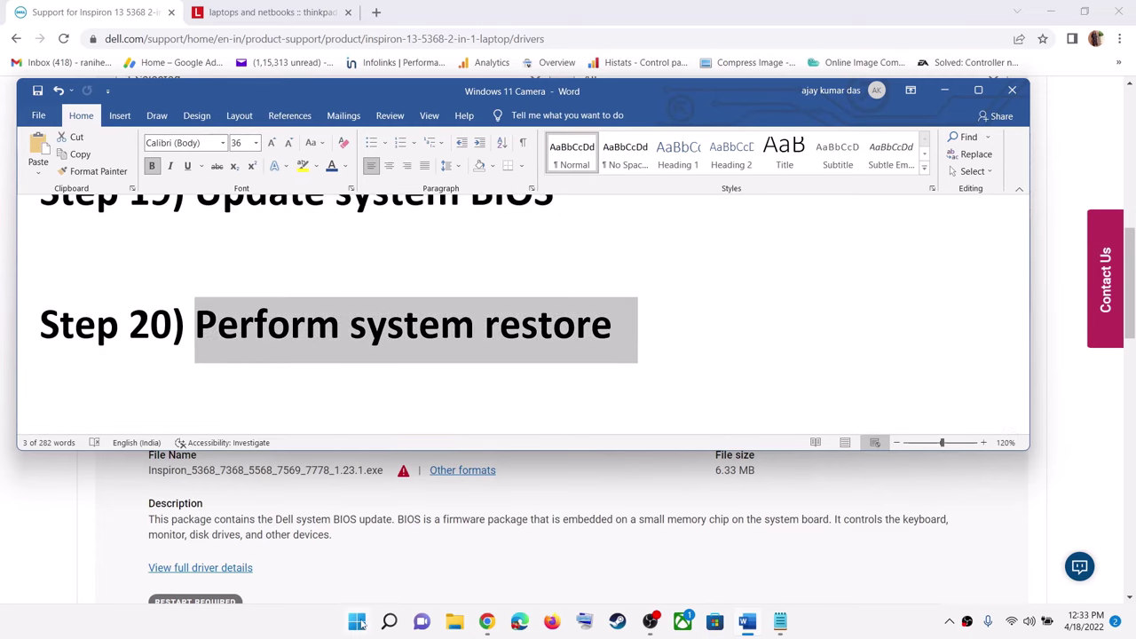
{"action": "left_click", "coordinate": [357, 622]}
{"action": "type", "text": "system restore"}
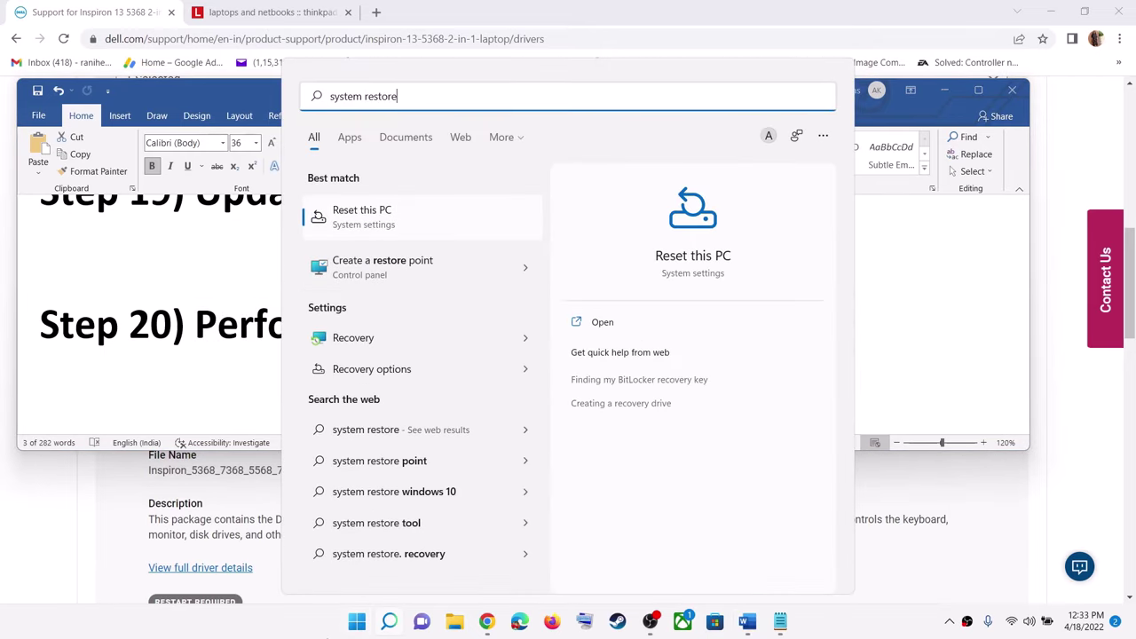
Launch System Restore from System Protection and opt to choose a different restore point
{"action": "left_click", "coordinate": [401, 281]}
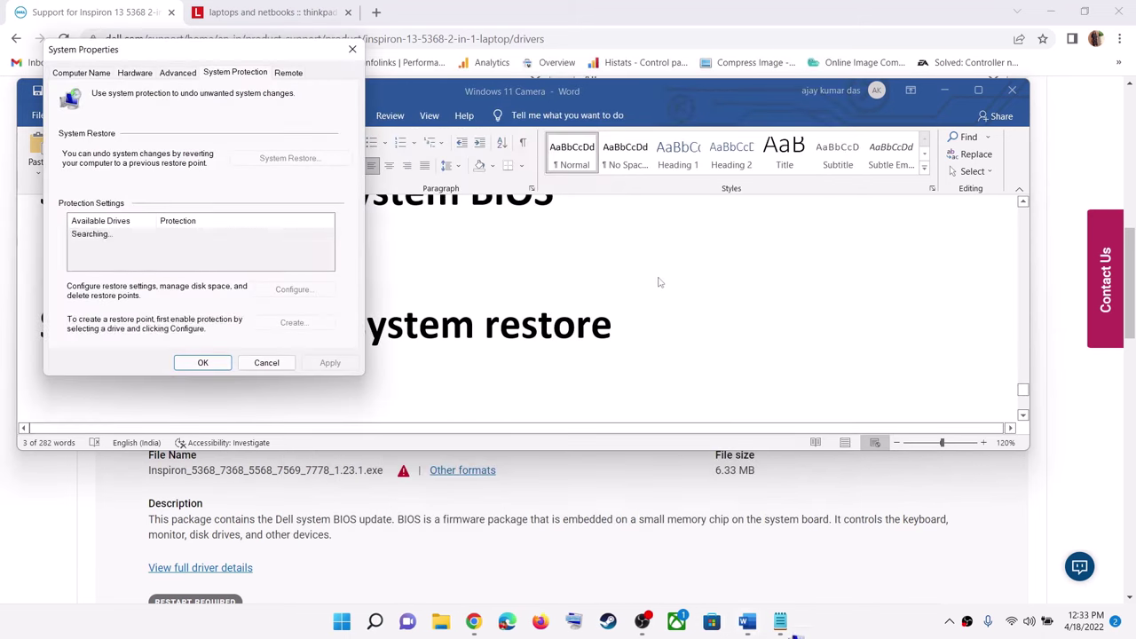
{"action": "left_click_drag", "start_coordinate": [267, 55], "coordinate": [610, 130]}
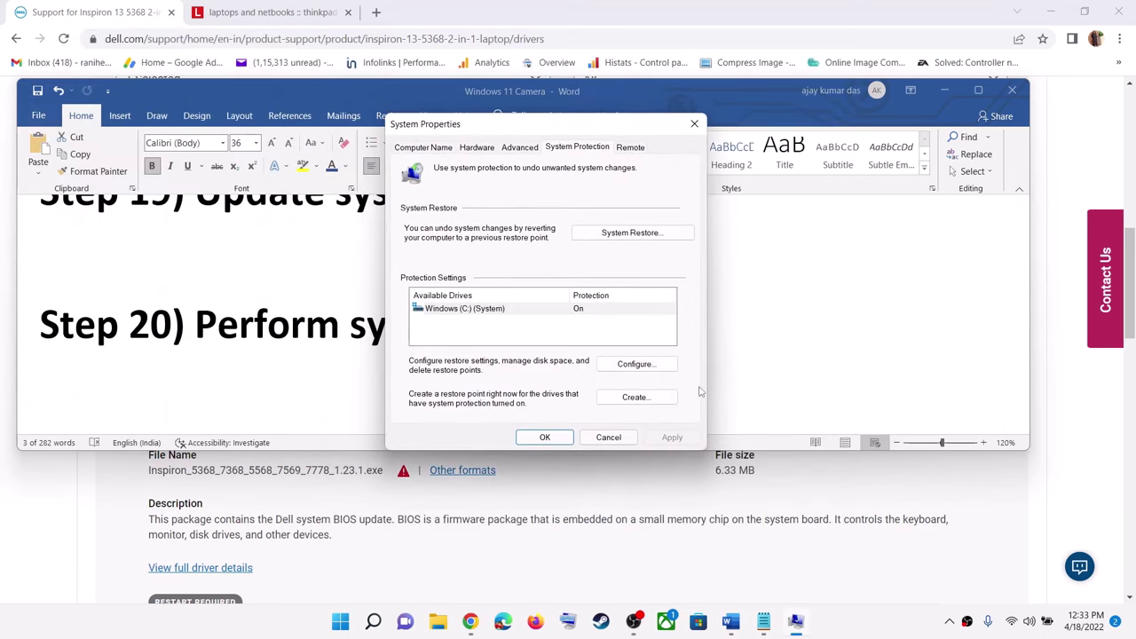
{"action": "left_click", "coordinate": [645, 237]}
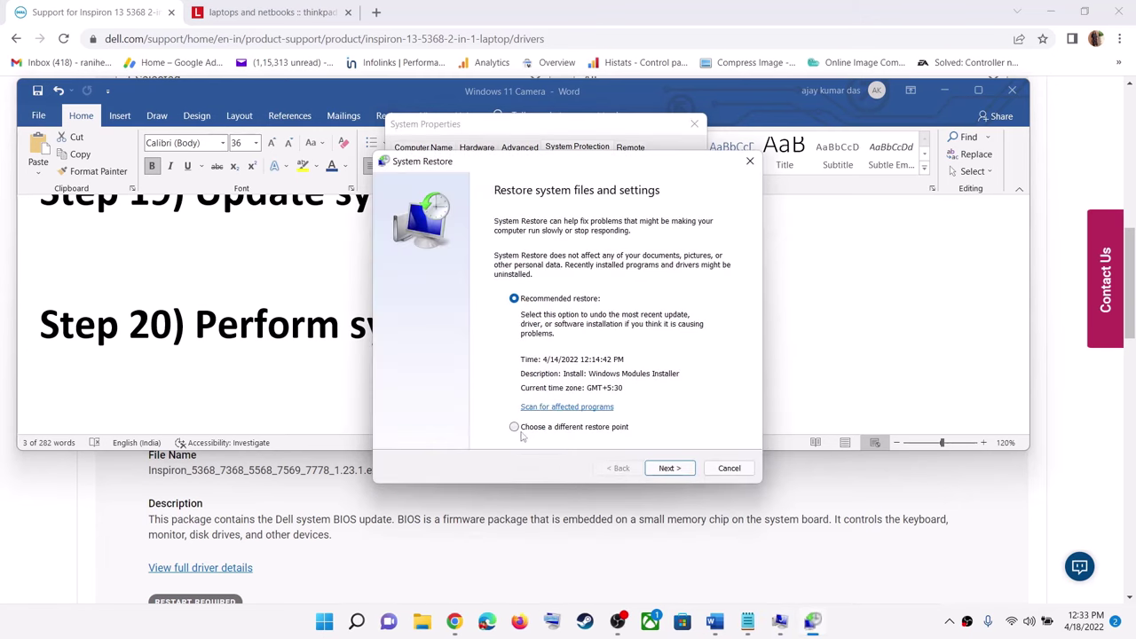
{"action": "left_click", "coordinate": [529, 429]}
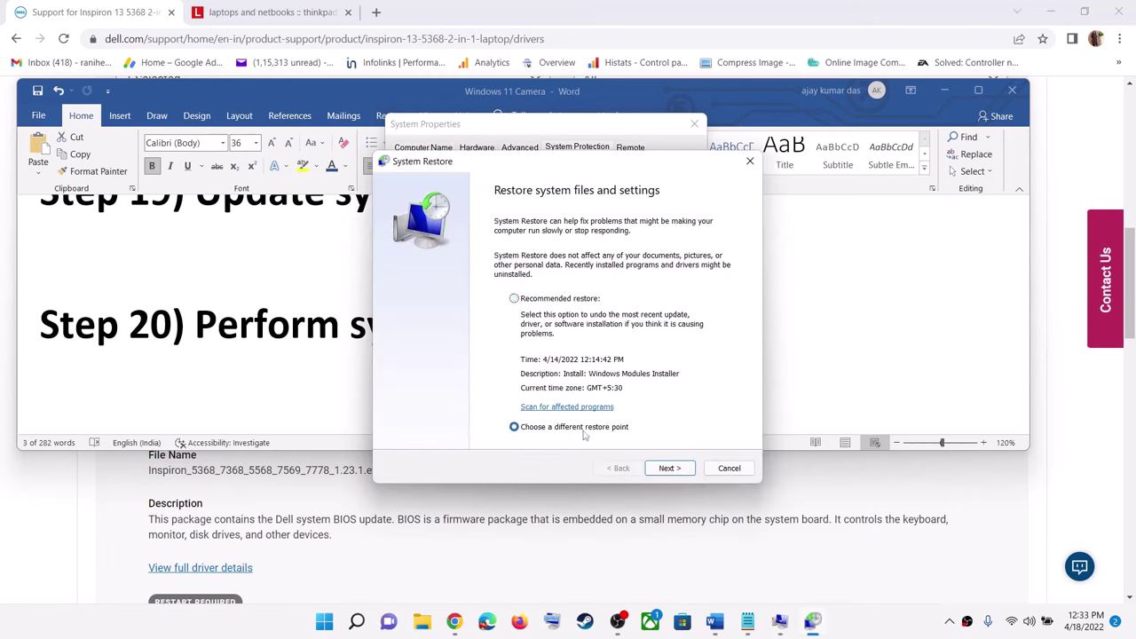
{"action": "left_click", "coordinate": [670, 467]}
Pick the 4/14/2022 12:14:42 PM restore point, advance to confirmation, then return to Word
{"action": "left_click", "coordinate": [561, 277]}
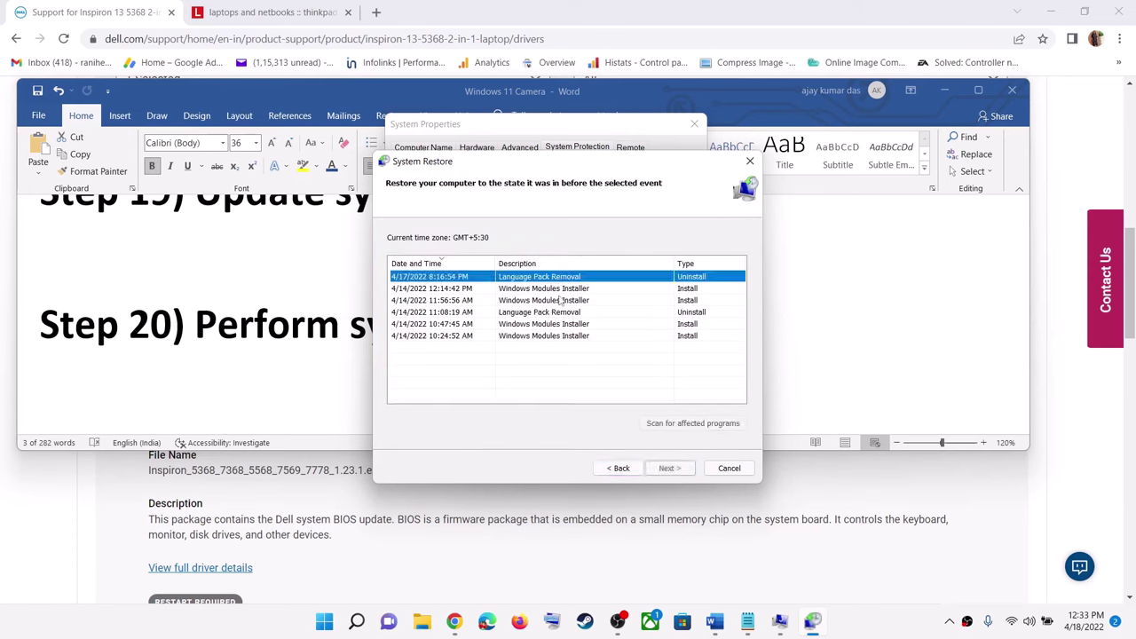
{"action": "left_click", "coordinate": [544, 290]}
{"action": "left_click", "coordinate": [515, 302]}
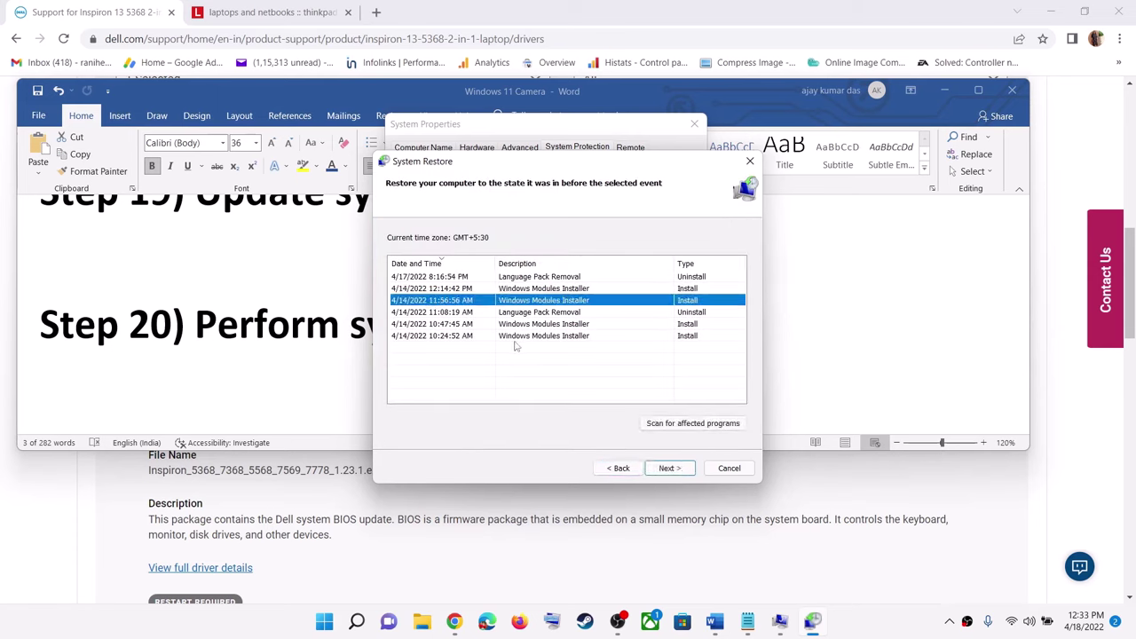
{"action": "left_click", "coordinate": [512, 315]}
{"action": "left_click", "coordinate": [519, 325]}
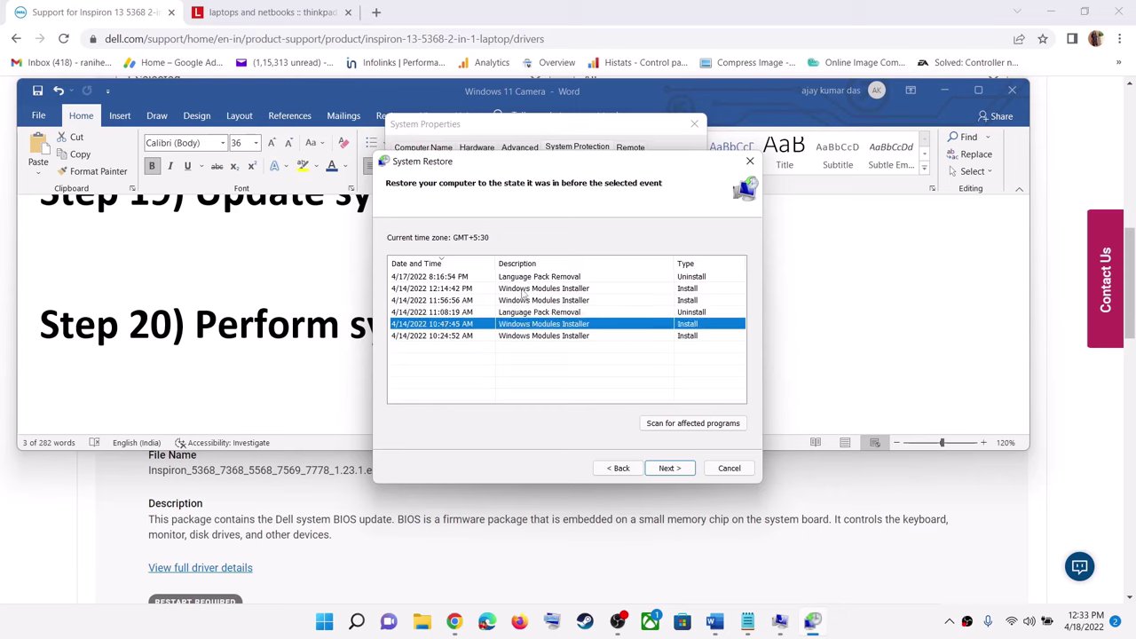
{"action": "left_click", "coordinate": [524, 289]}
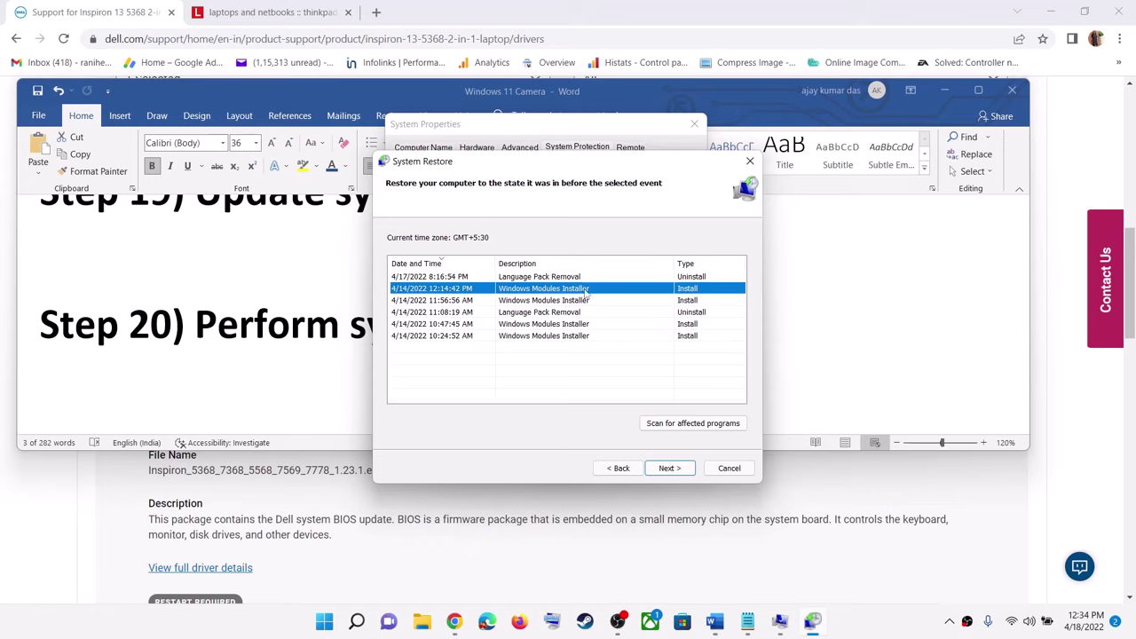
{"action": "left_click", "coordinate": [667, 469]}
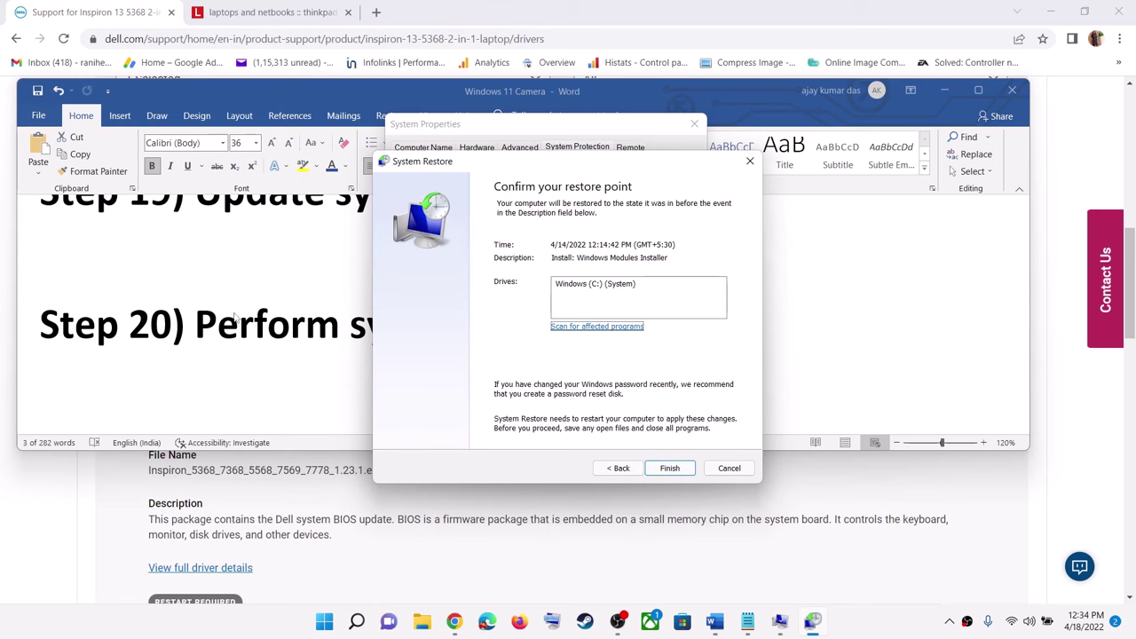
{"action": "left_click", "coordinate": [254, 331]}
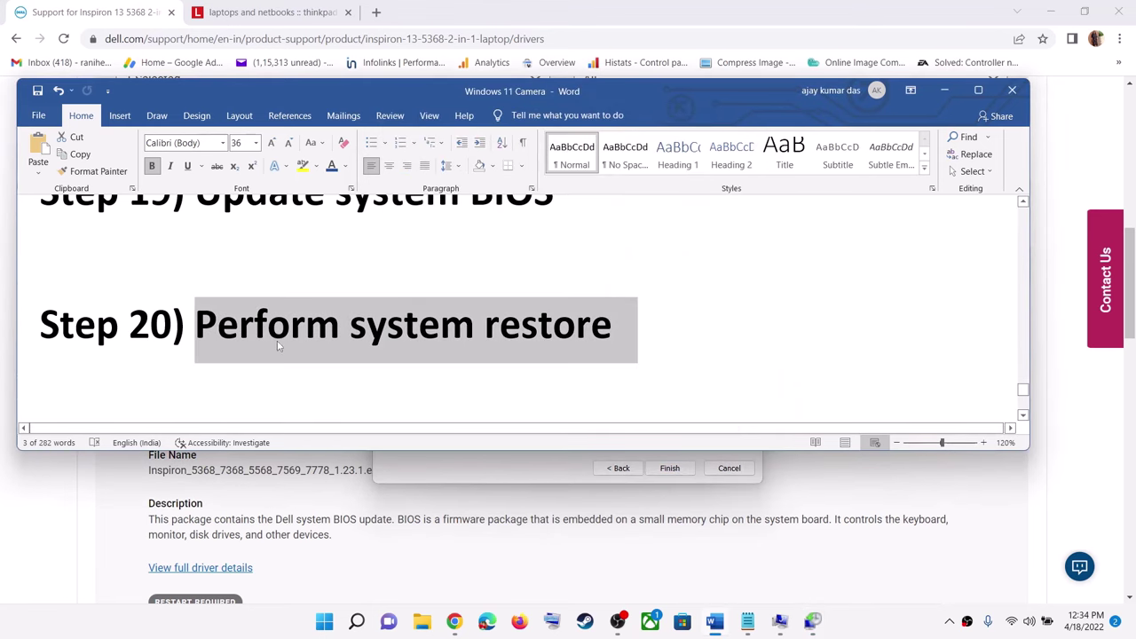
Scroll to Step 21 and highlight its 'Reset your PC' text to review it
{"action": "scroll", "coordinate": [270, 335], "scroll_direction": "down", "scroll_amount": 2}
{"action": "scroll", "coordinate": [278, 340], "scroll_direction": "down", "scroll_amount": 2}
{"action": "scroll", "coordinate": [271, 336], "scroll_direction": "up", "scroll_amount": 1}
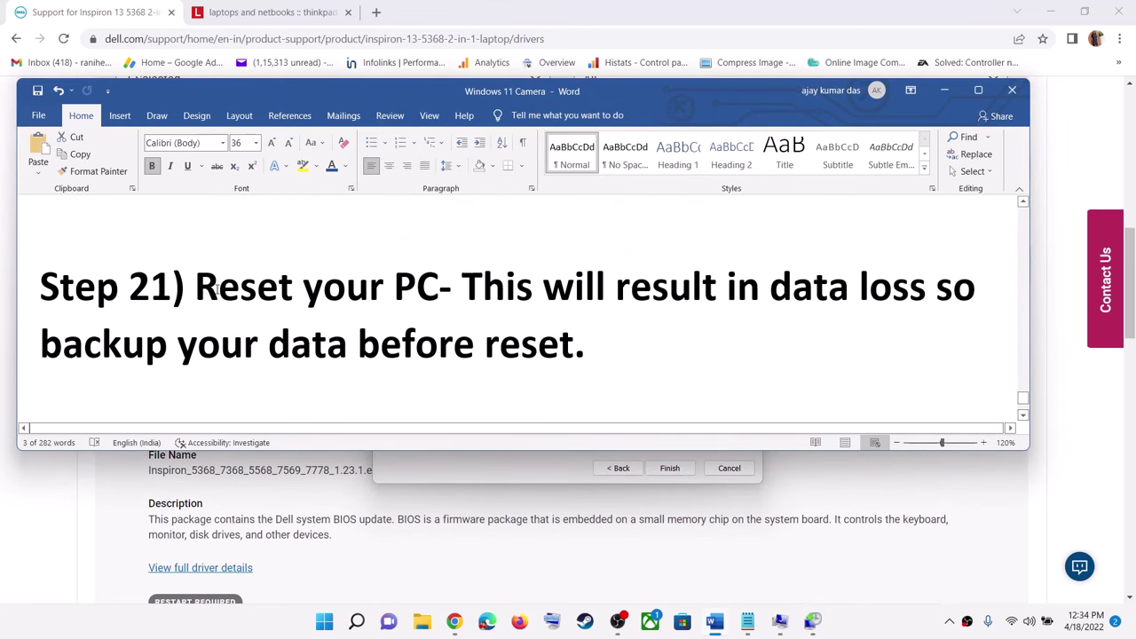
{"action": "left_click_drag", "start_coordinate": [217, 289], "coordinate": [454, 289]}
{"action": "left_click", "coordinate": [255, 304]}
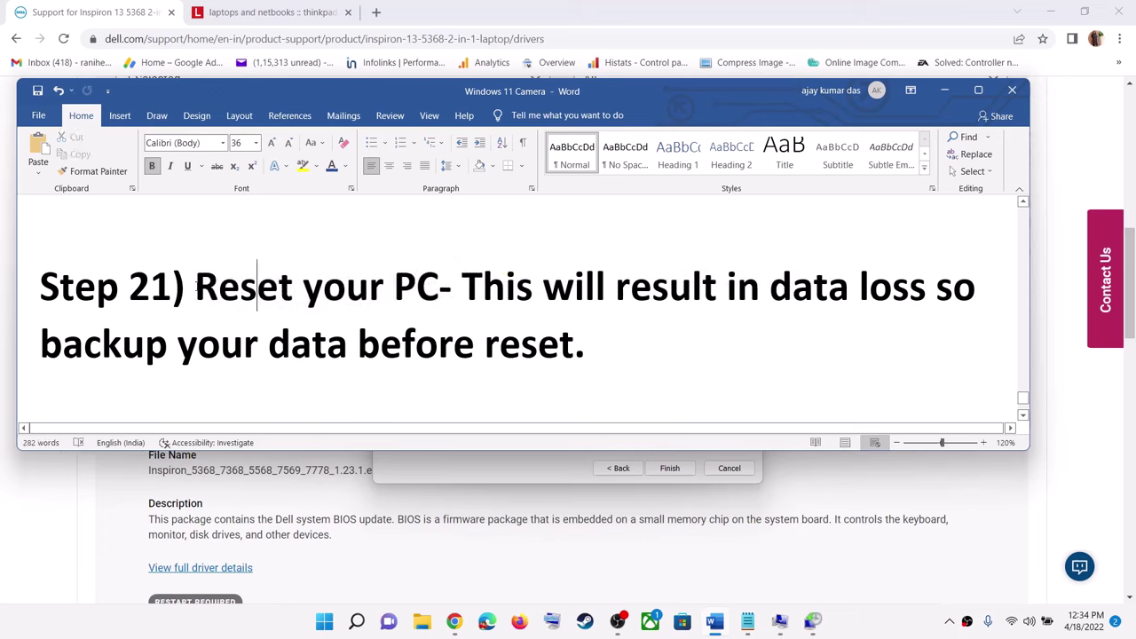
{"action": "left_click_drag", "start_coordinate": [195, 289], "coordinate": [597, 335]}
{"action": "left_click", "coordinate": [576, 286]}
Deselect the Step 21 text and launch Windows Settings from the Start menu
{"action": "left_click", "coordinate": [310, 315]}
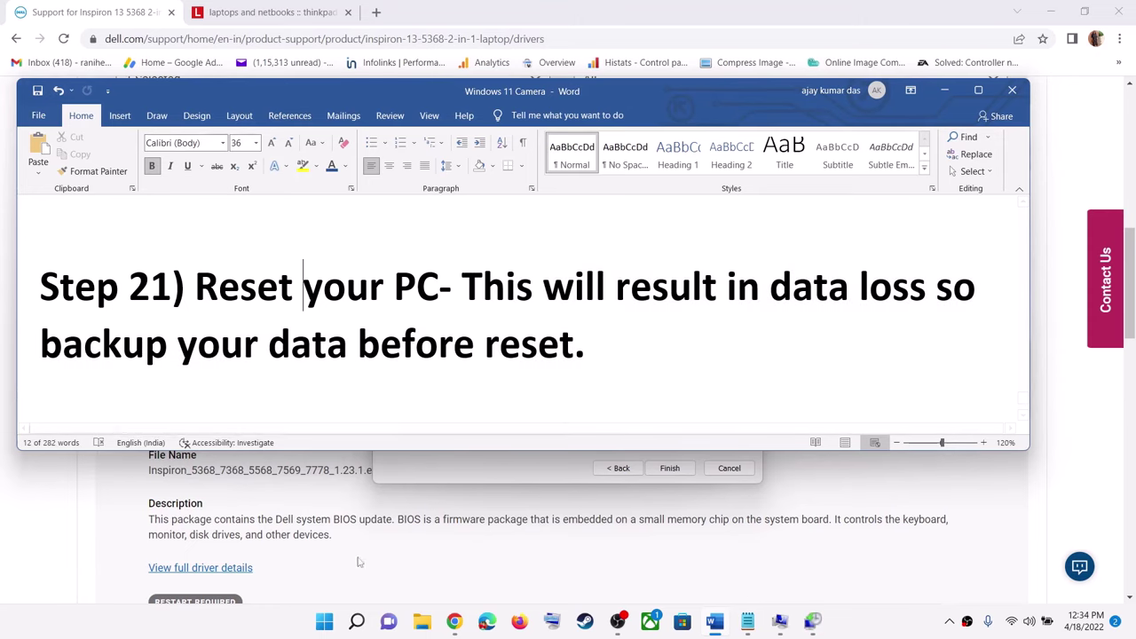
{"action": "left_click", "coordinate": [324, 622]}
{"action": "left_click", "coordinate": [532, 253]}
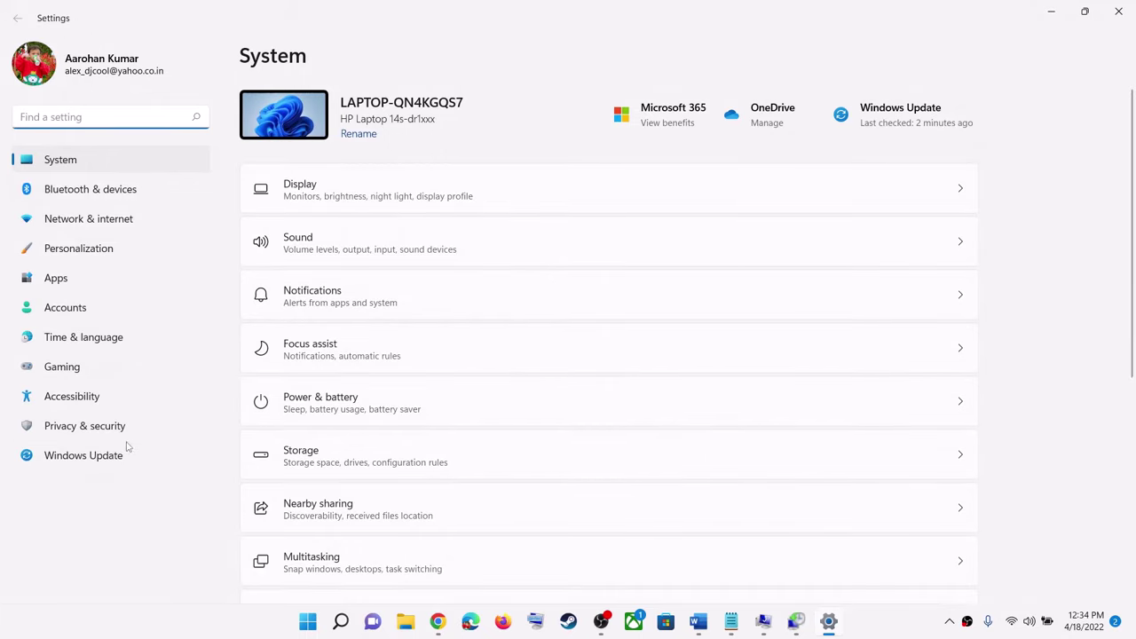
Navigate through Windows Update advanced options to the Recovery settings page
{"action": "left_click", "coordinate": [58, 466]}
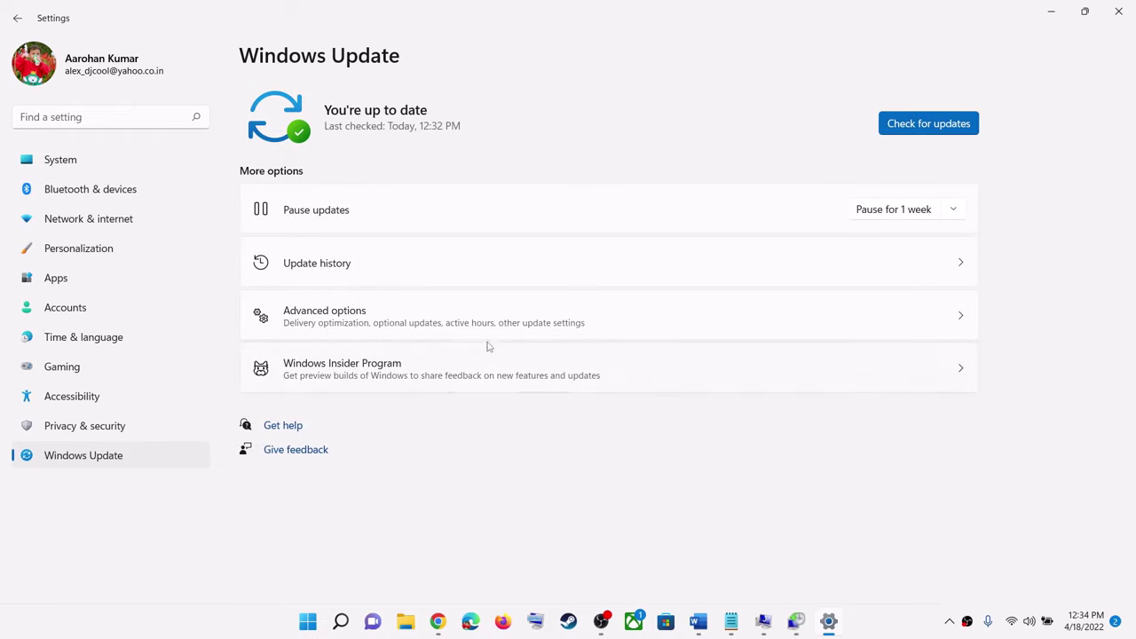
{"action": "left_click", "coordinate": [378, 316]}
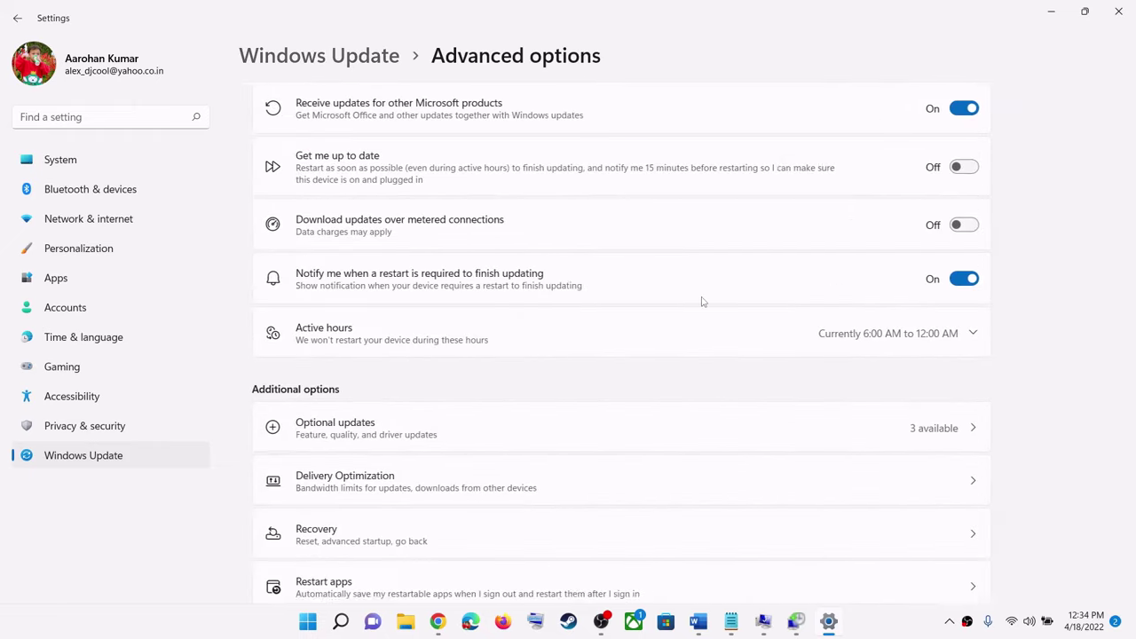
{"action": "scroll", "coordinate": [513, 374], "scroll_direction": "down", "scroll_amount": 2}
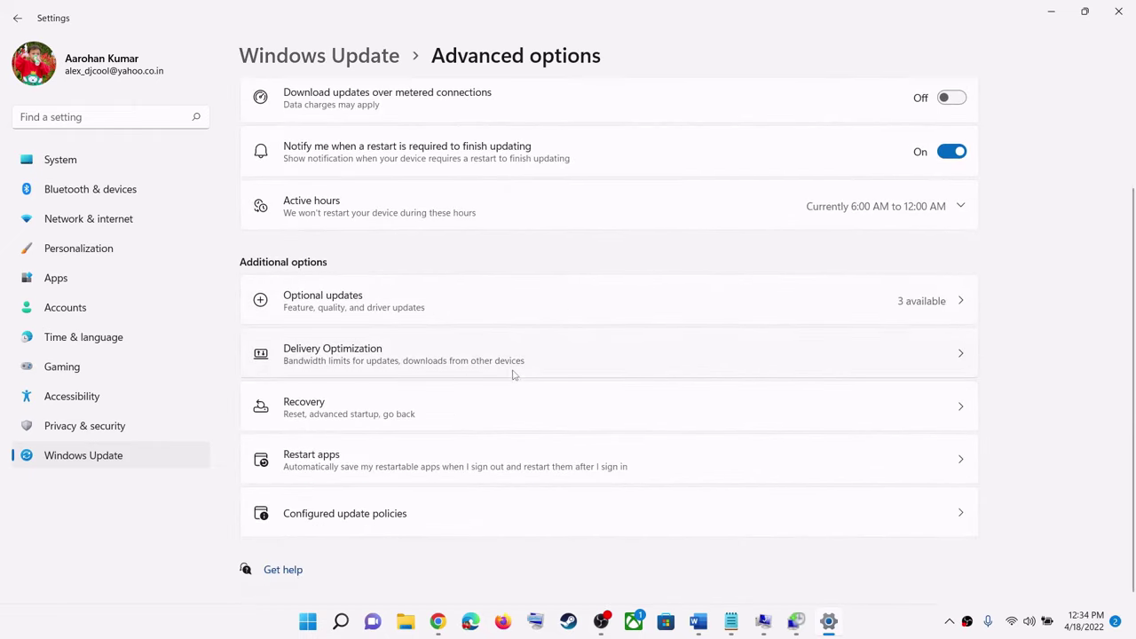
{"action": "left_click", "coordinate": [348, 410]}
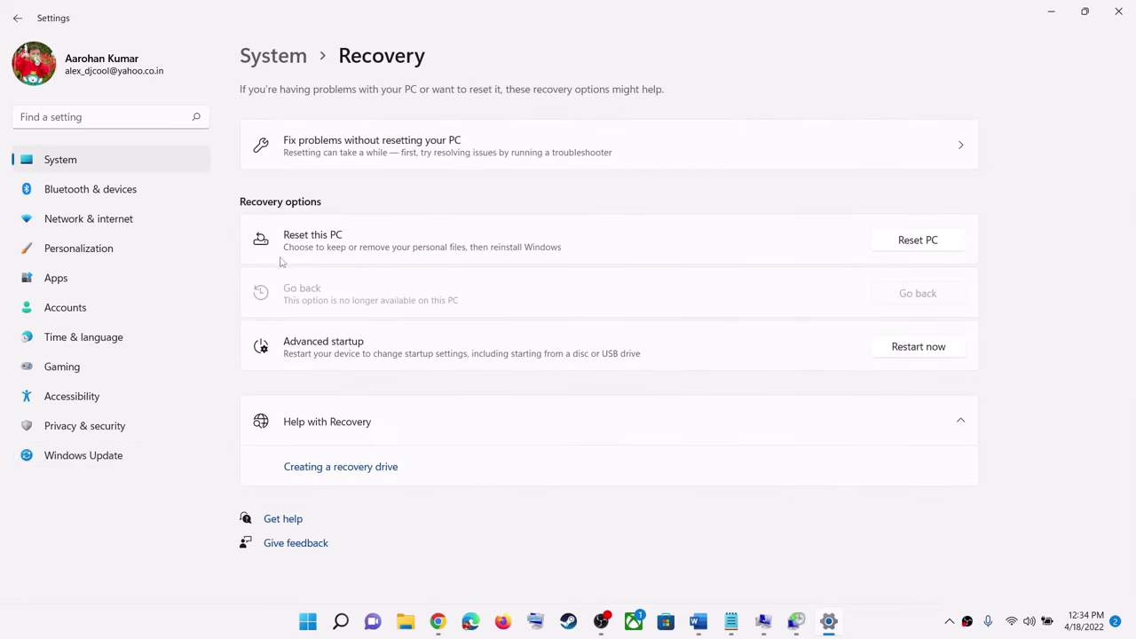
Preview Reset PC with Keep my files and Local reinstall, then cancel it
{"action": "left_click", "coordinate": [925, 249]}
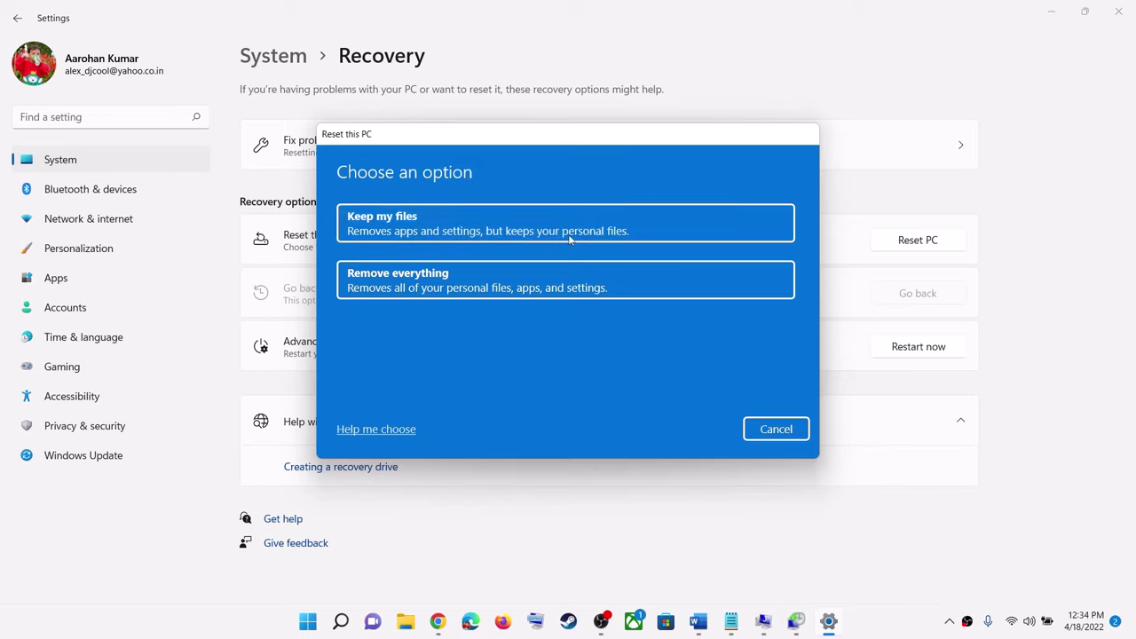
{"action": "left_click", "coordinate": [479, 217]}
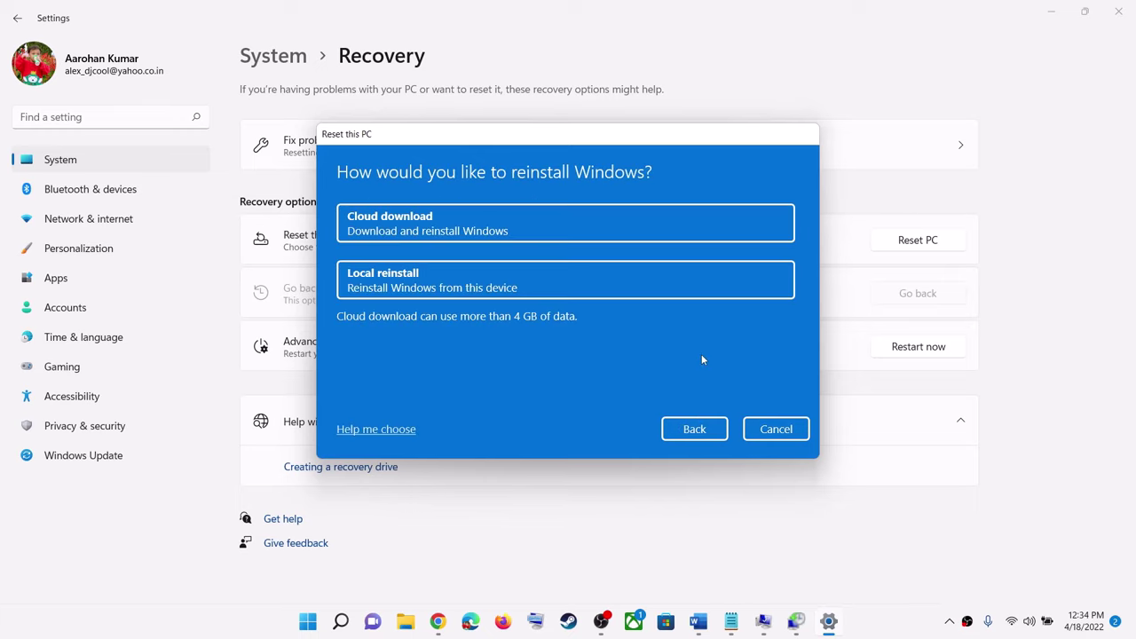
{"action": "left_click", "coordinate": [451, 282]}
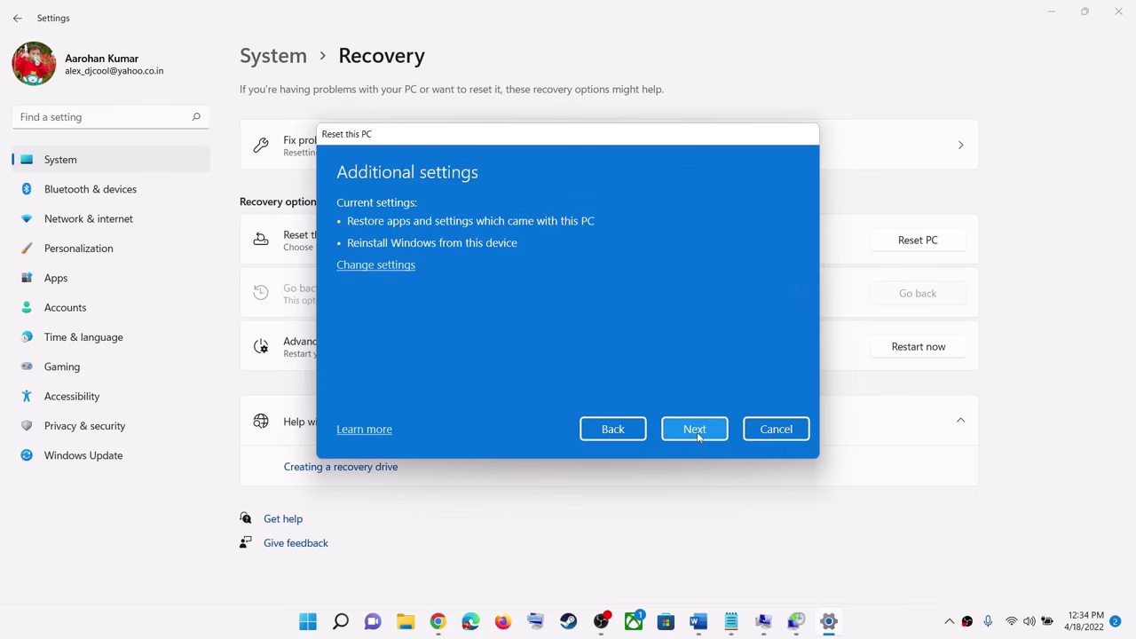
{"action": "left_click", "coordinate": [806, 435]}
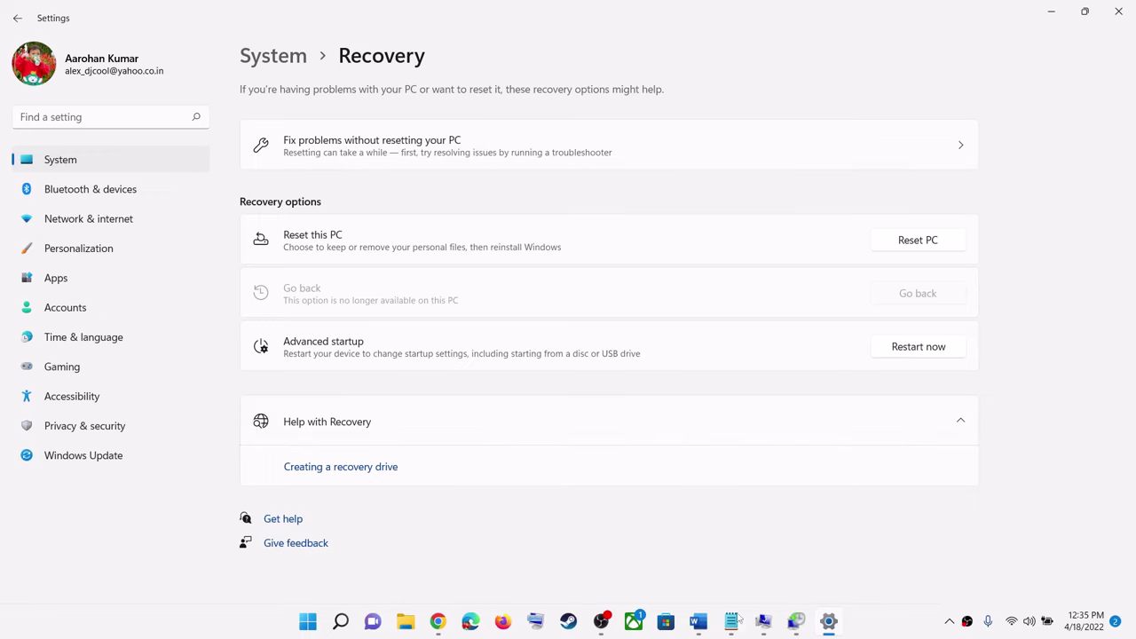
{"action": "left_click", "coordinate": [699, 622]}
Highlight and select the Step 22 'Run Hardware test for camera' line, then scroll back up
{"action": "scroll", "coordinate": [373, 325], "scroll_direction": "down", "scroll_amount": 2}
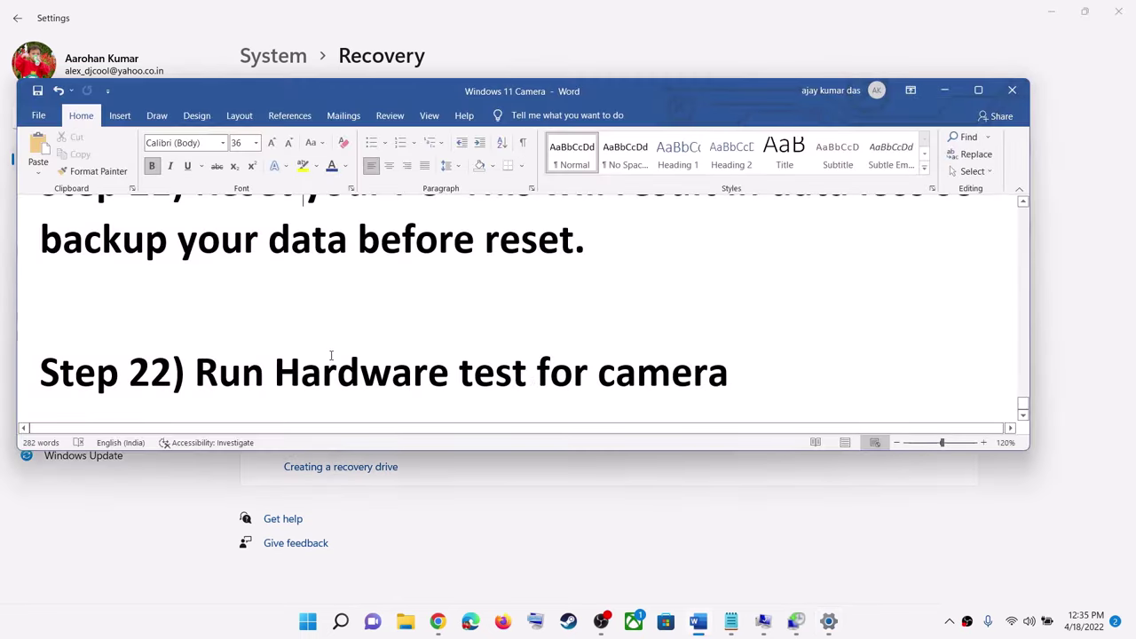
{"action": "left_click_drag", "start_coordinate": [195, 372], "coordinate": [730, 375]}
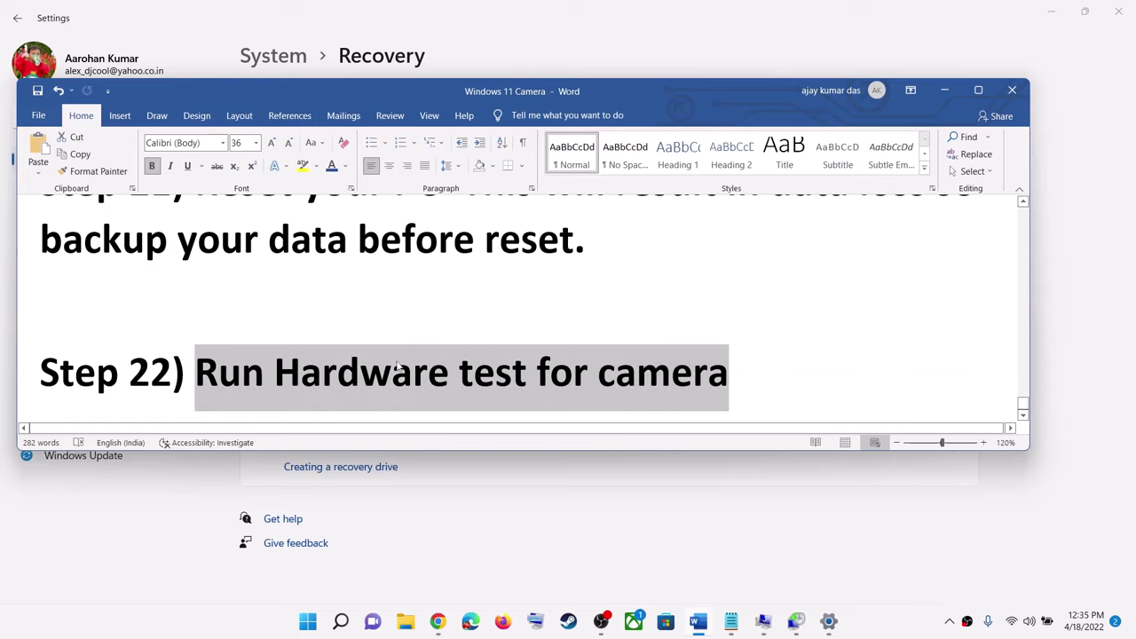
{"action": "left_click", "coordinate": [778, 375]}
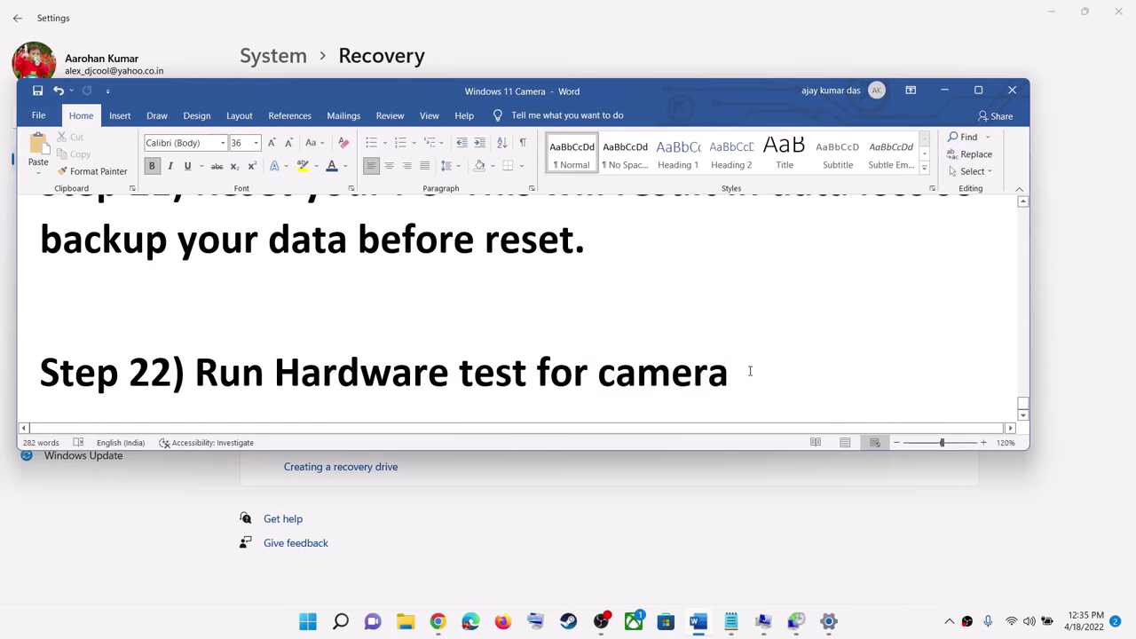
{"action": "left_click_drag", "start_coordinate": [749, 373], "coordinate": [598, 373]}
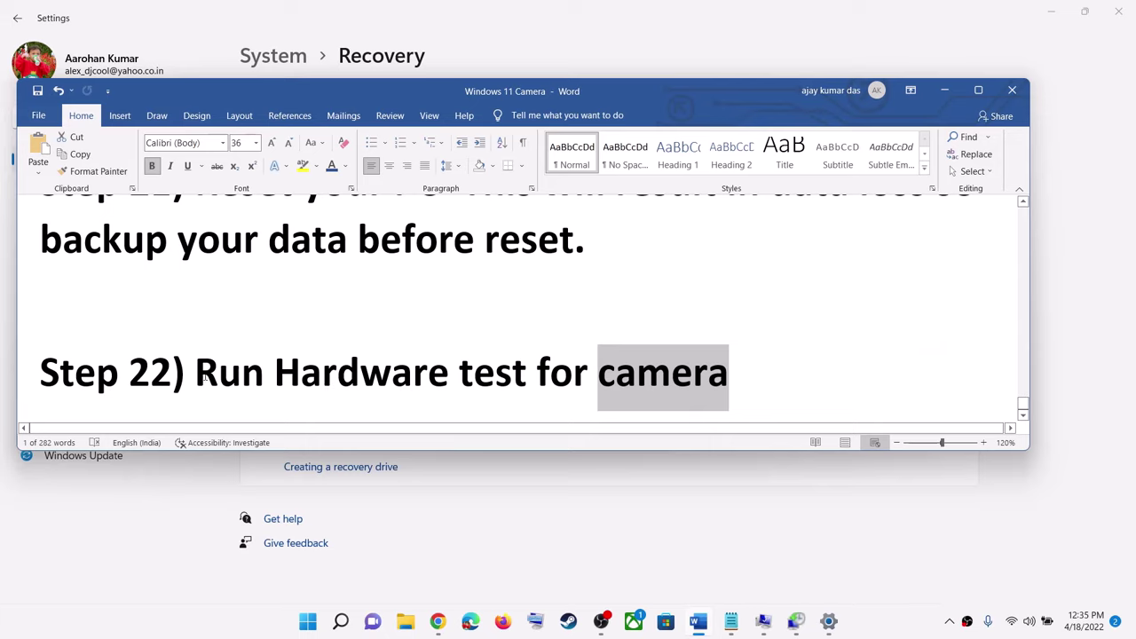
{"action": "mouse_move", "coordinate": [195, 373]}
{"action": "left_mouse_down"}
{"action": "mouse_move", "coordinate": [730, 375]}
{"action": "mouse_move", "coordinate": [197, 373]}
{"action": "left_mouse_up"}
{"action": "left_click", "coordinate": [429, 376]}
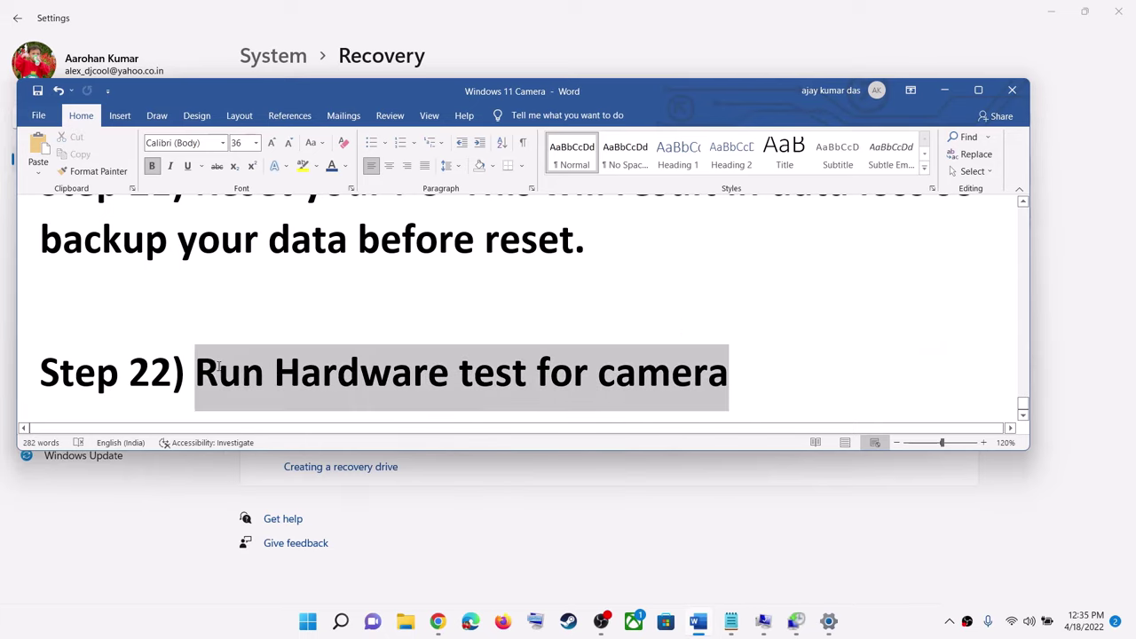
{"action": "left_click", "coordinate": [753, 373]}
{"action": "triple_click", "coordinate": [822, 384]}
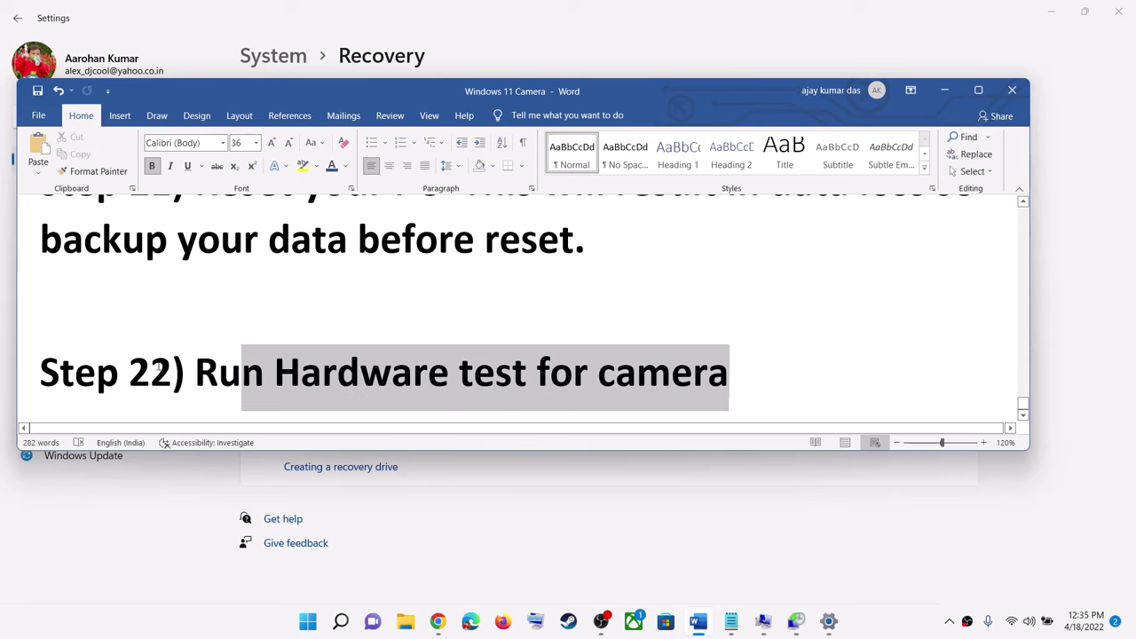
{"action": "scroll", "coordinate": [822, 384], "scroll_direction": "up", "scroll_amount": 10}
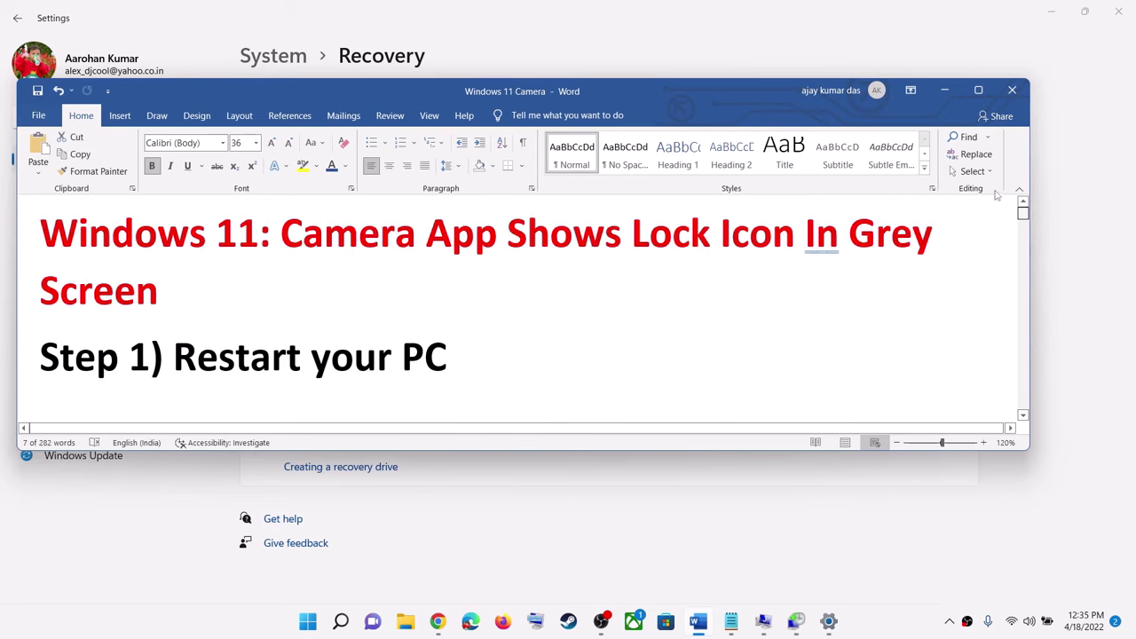